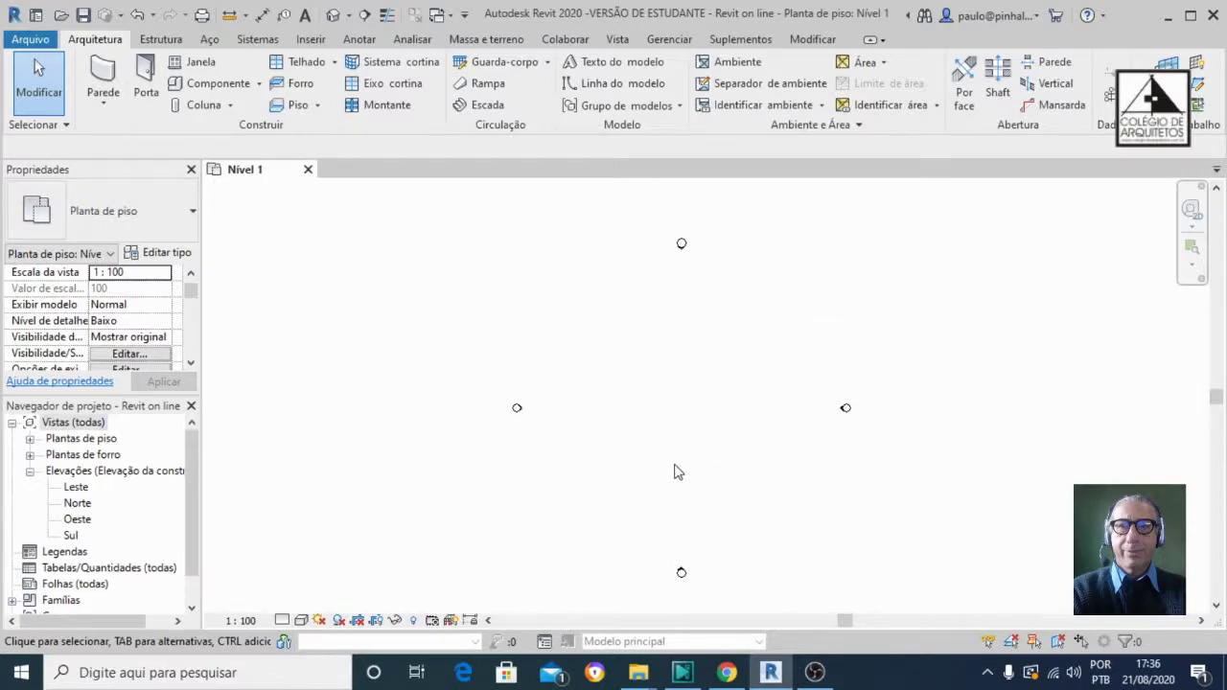
Open the Leste elevation view and expand the floor plans in the project browser
{"action": "double_click", "coordinate": [76, 489]}
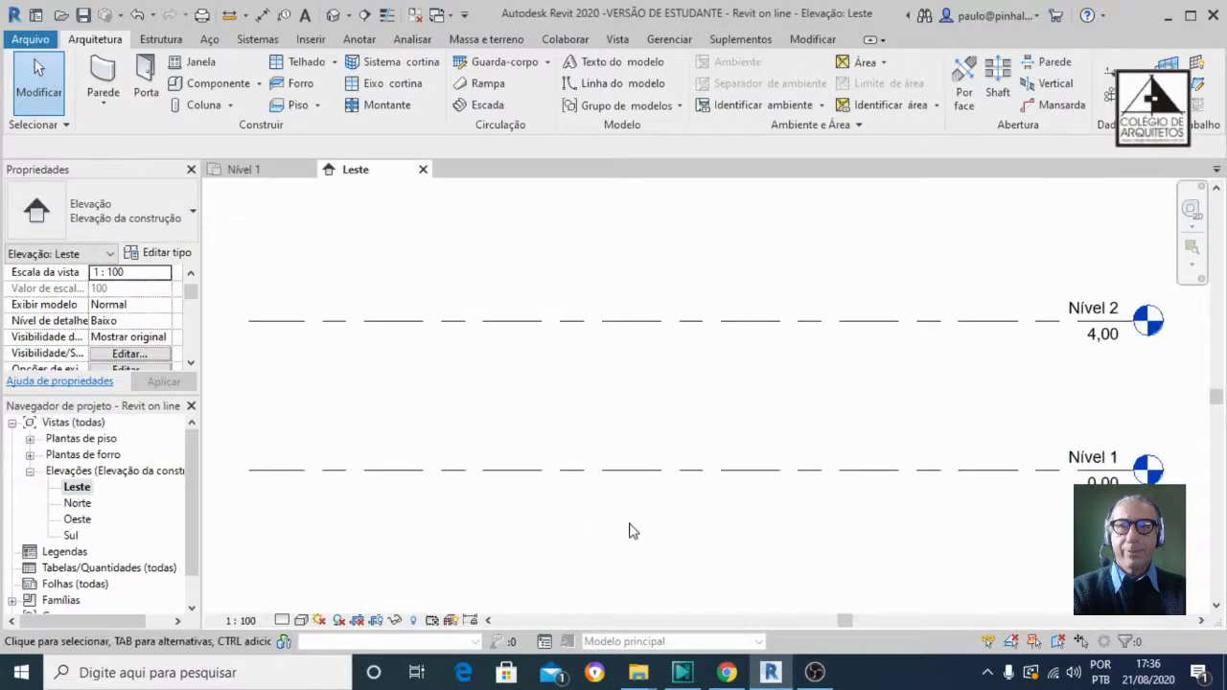
{"action": "scroll", "coordinate": [633, 529], "scroll_direction": "down", "scroll_amount": 2}
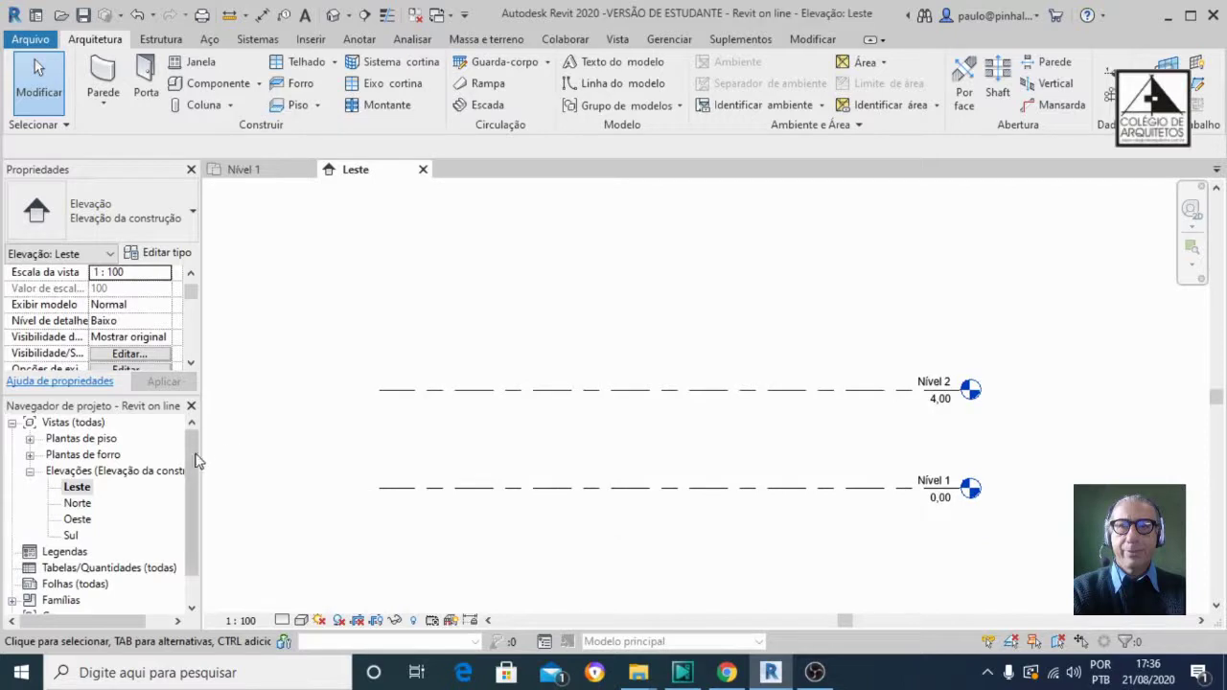
{"action": "left_click", "coordinate": [30, 439]}
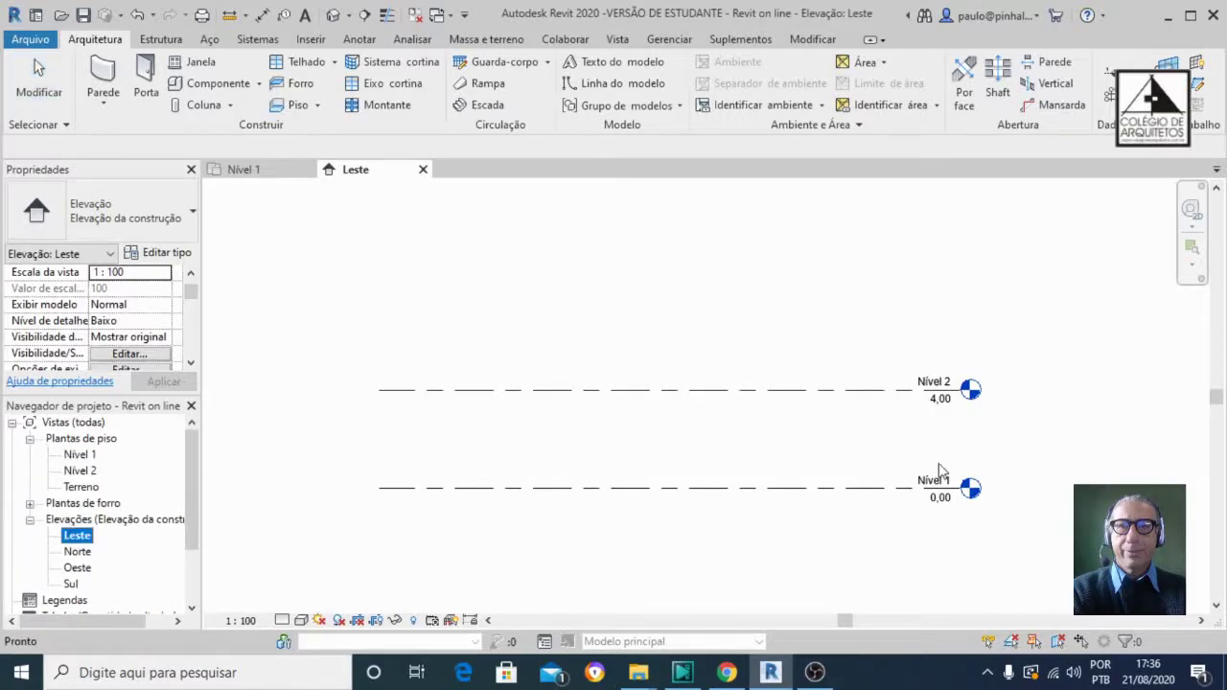
Rename the Nível 1 level to Terreno and rename its corresponding views as well
{"action": "scroll", "coordinate": [959, 489], "scroll_direction": "up", "scroll_amount": 1}
{"action": "scroll", "coordinate": [959, 489], "scroll_direction": "up", "scroll_amount": 1}
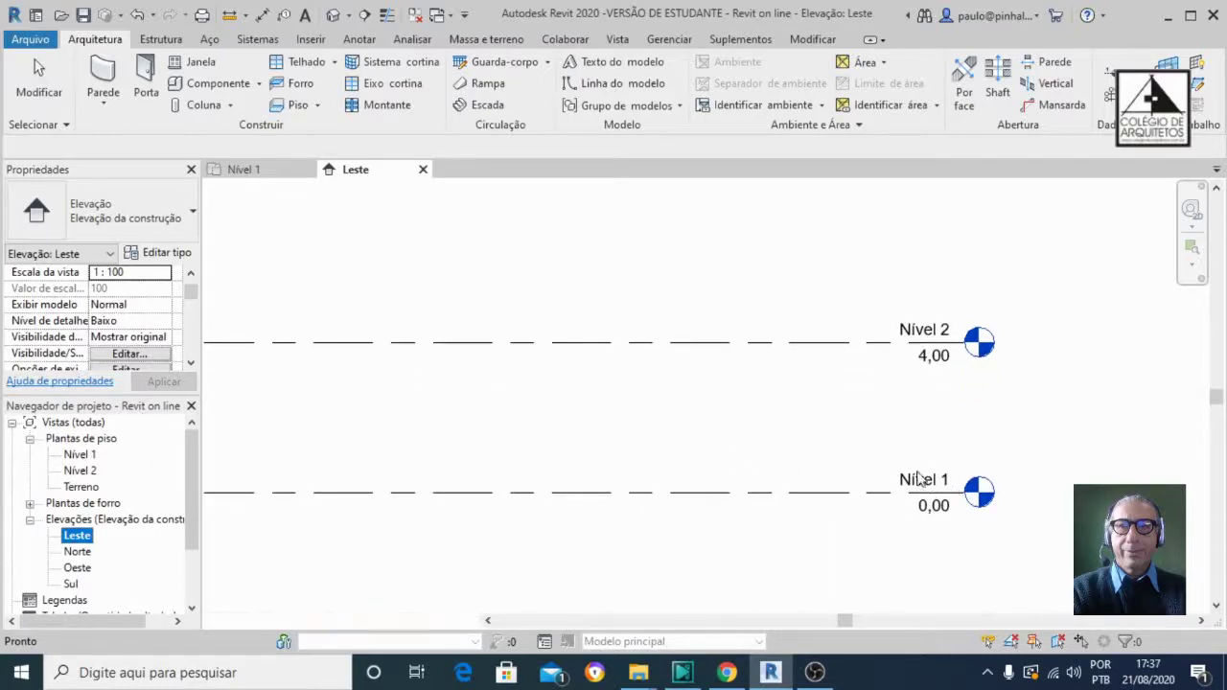
{"action": "left_click", "coordinate": [921, 483]}
{"action": "left_click", "coordinate": [919, 482]}
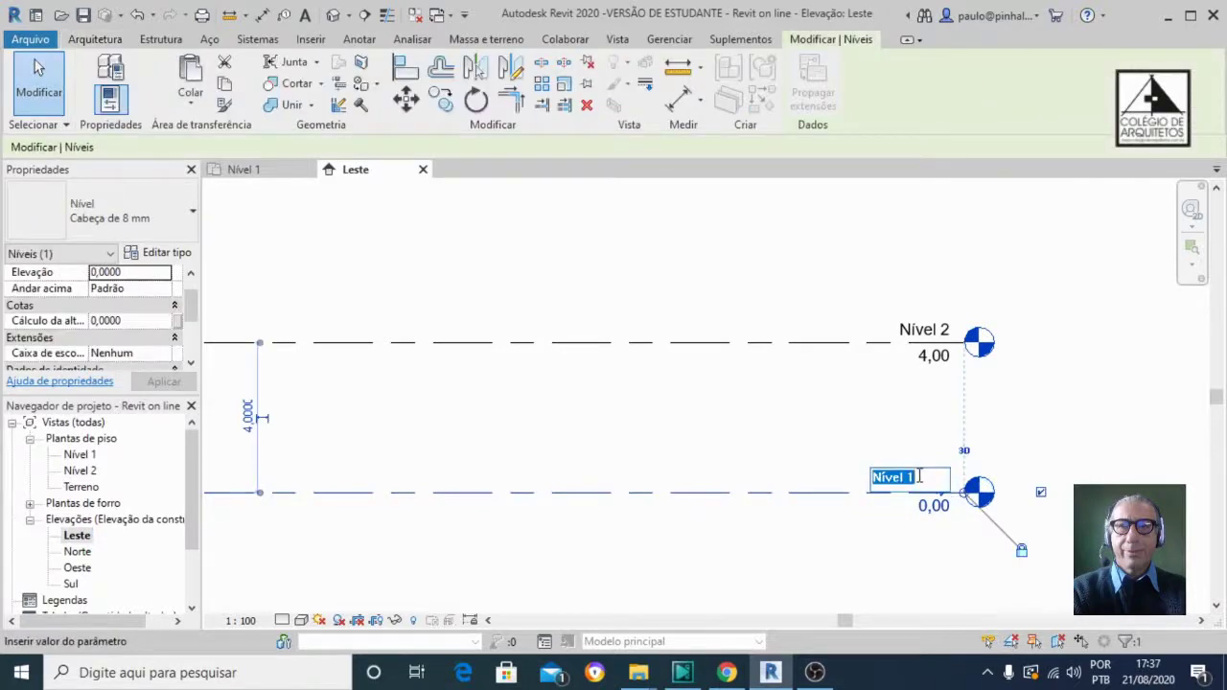
{"action": "type", "text": "Terreno"}
{"action": "key", "text": "Return"}
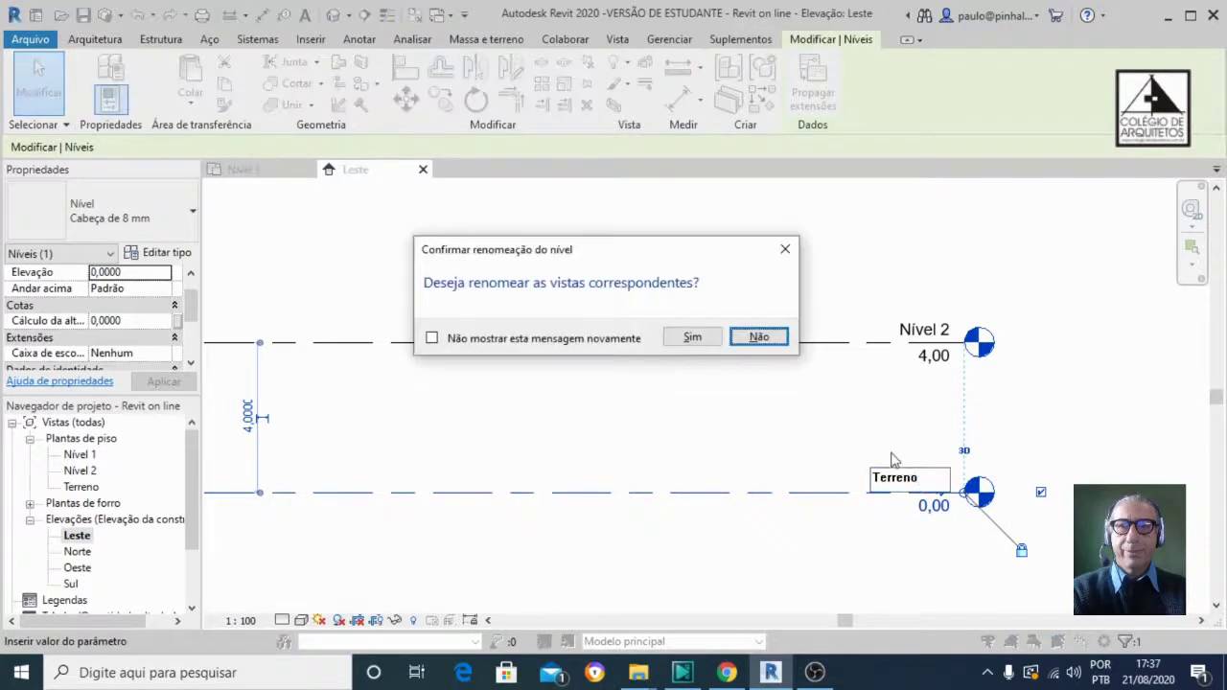
{"action": "left_click", "coordinate": [681, 340]}
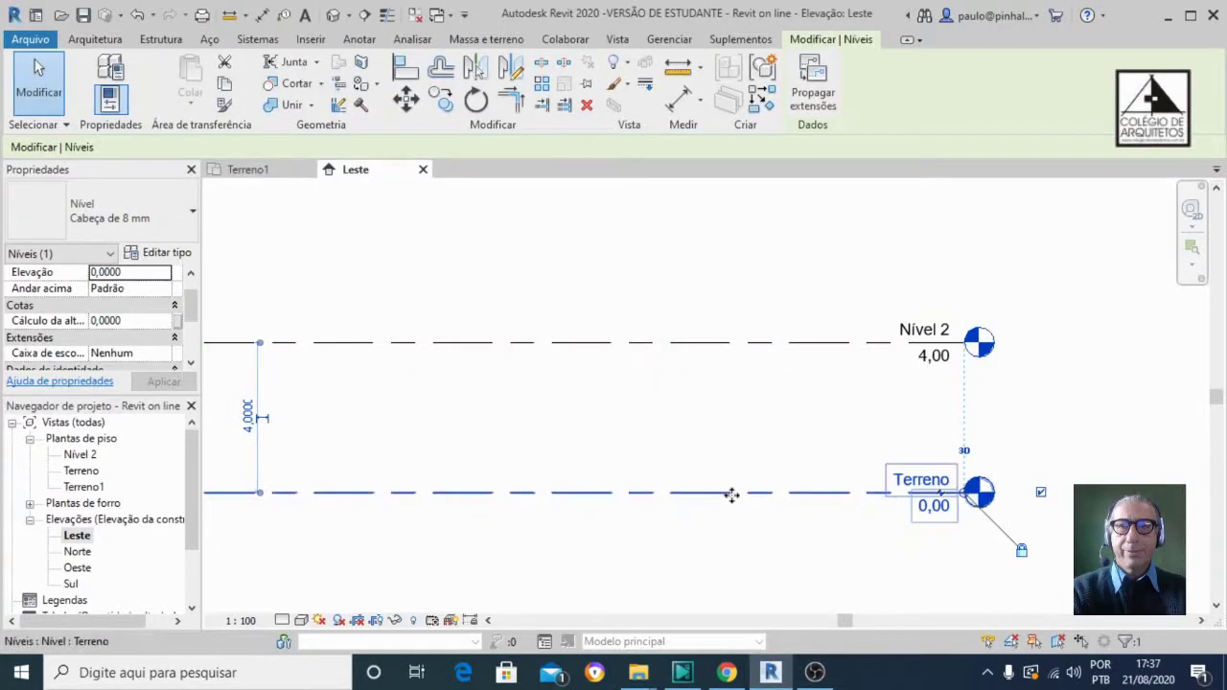
Draw a new level between Terreno and Nível 2 at an elevation of about 1,40, extending past the existing level heads
{"action": "scroll", "coordinate": [734, 495], "scroll_direction": "down", "scroll_amount": 3}
{"action": "scroll", "coordinate": [995, 501], "scroll_direction": "up", "scroll_amount": 3}
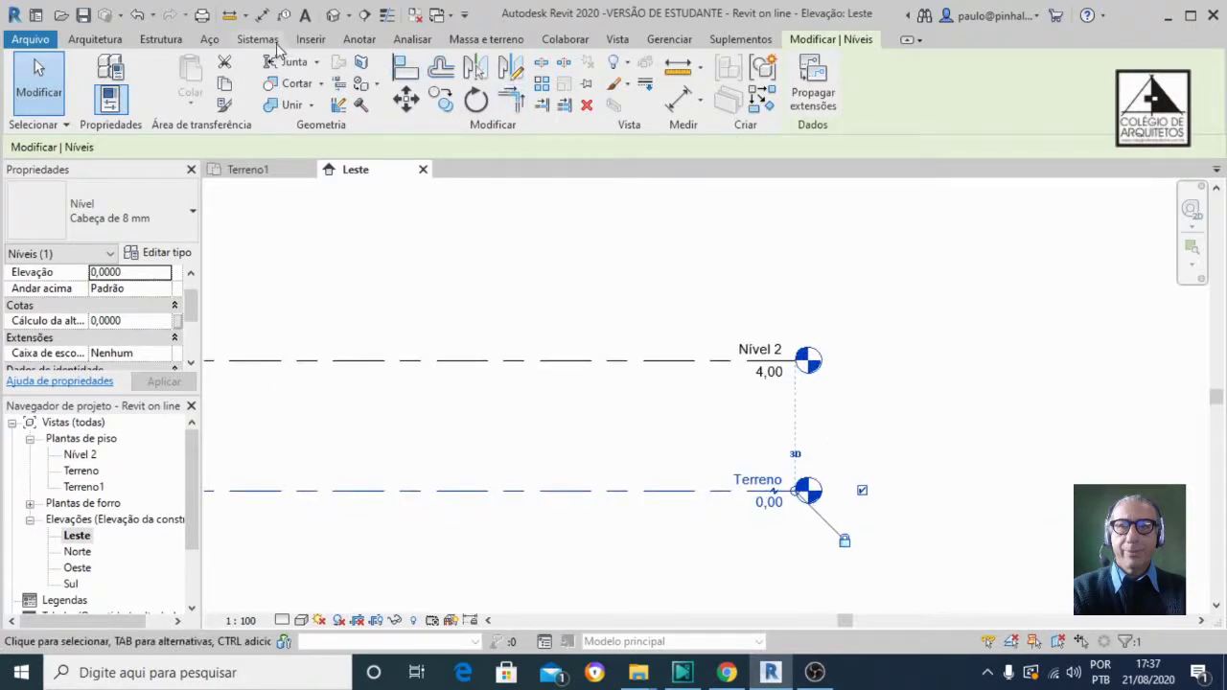
{"action": "left_click", "coordinate": [101, 43]}
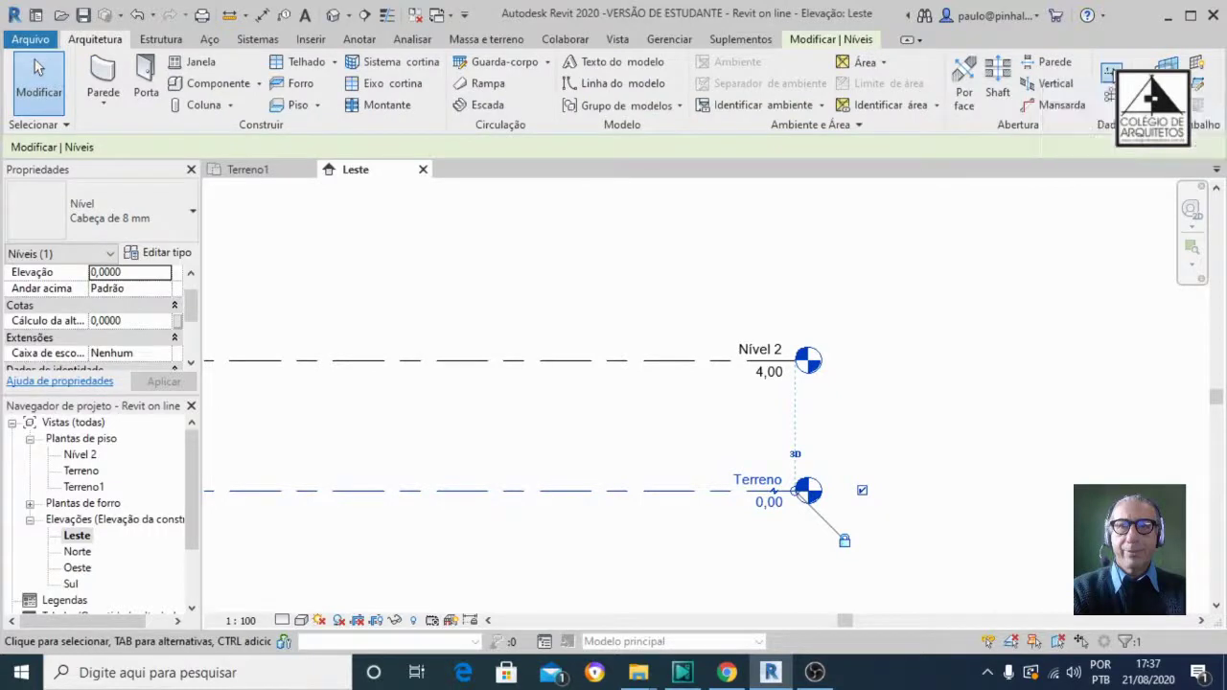
{"action": "left_click", "coordinate": [1111, 73]}
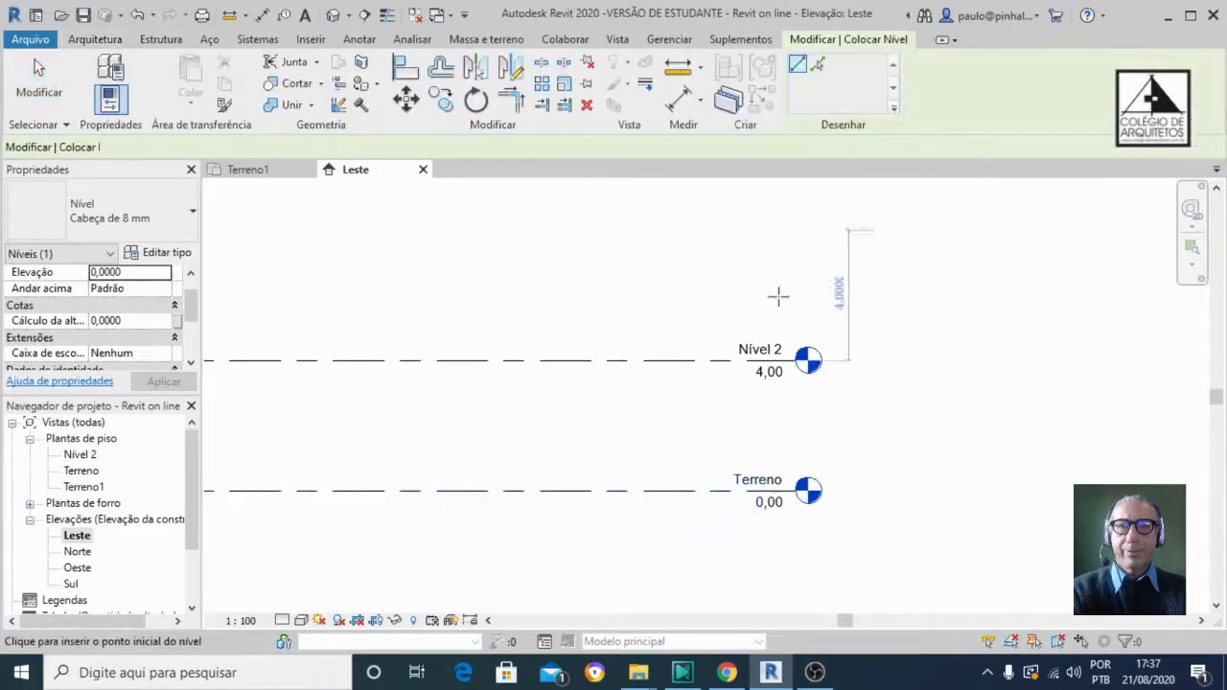
{"action": "left_click", "coordinate": [246, 444]}
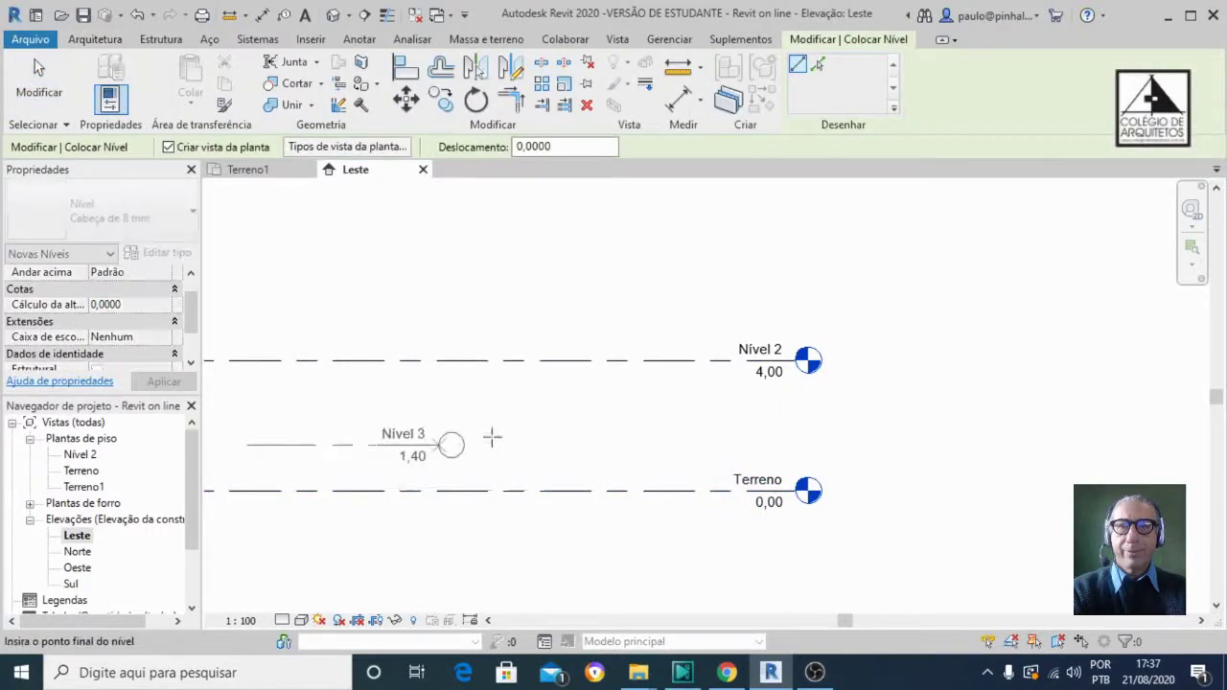
{"action": "left_click", "coordinate": [915, 432]}
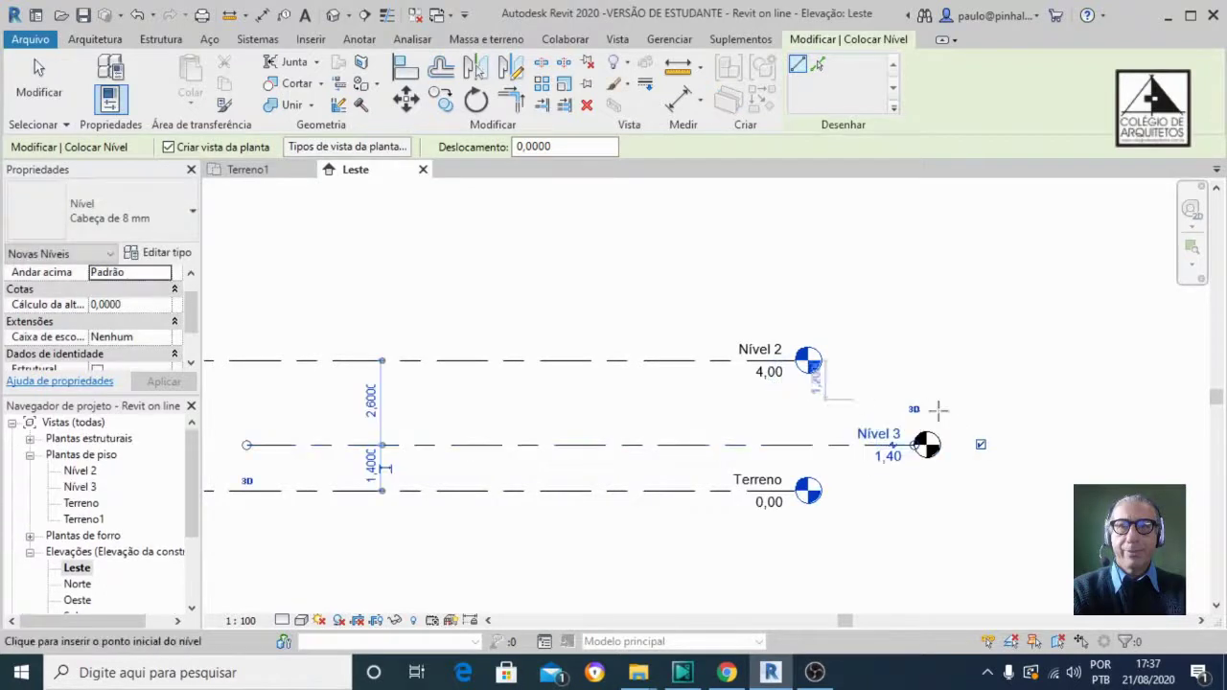
{"action": "left_click", "coordinate": [39, 88]}
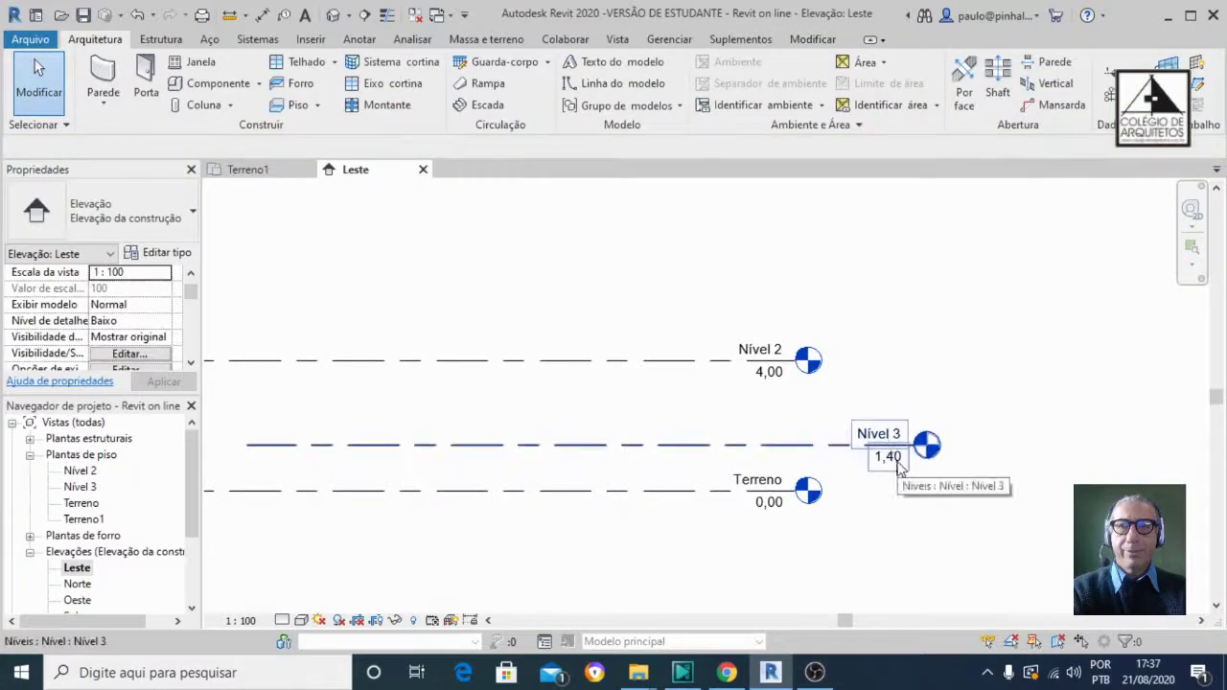
Rename the Nível 3 level to Calçadas and rename its corresponding views as well
{"action": "left_click", "coordinate": [894, 439]}
{"action": "left_click", "coordinate": [892, 435]}
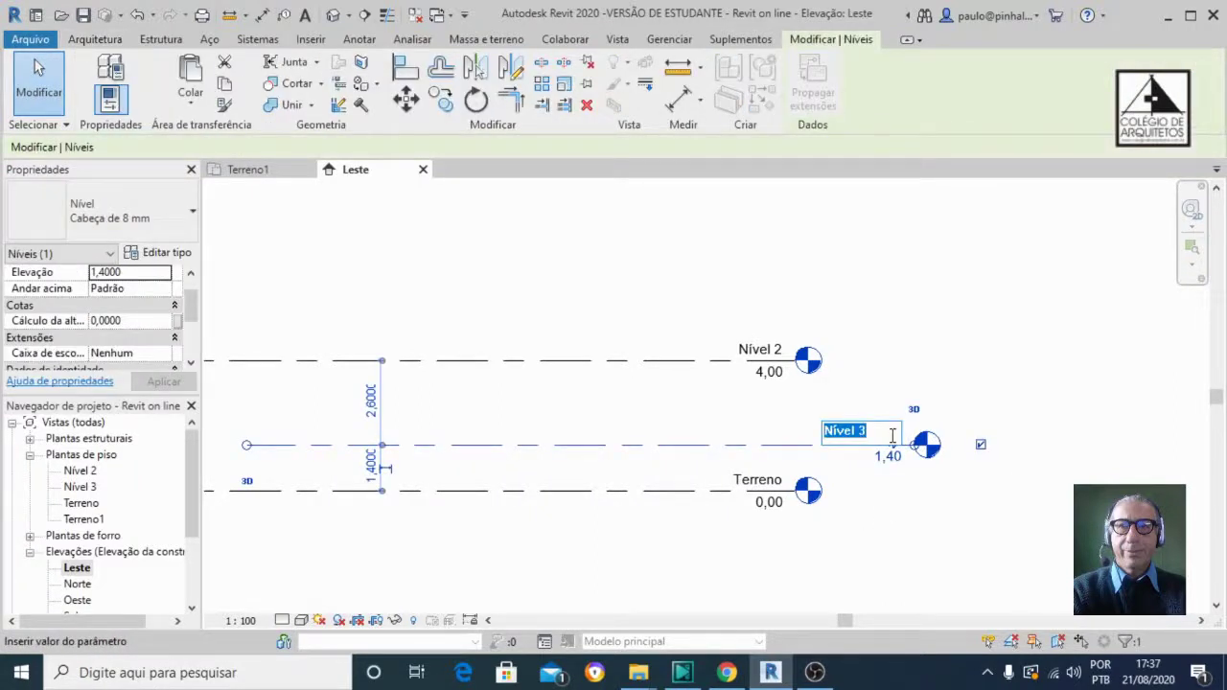
{"action": "type", "text": "Calçadas"}
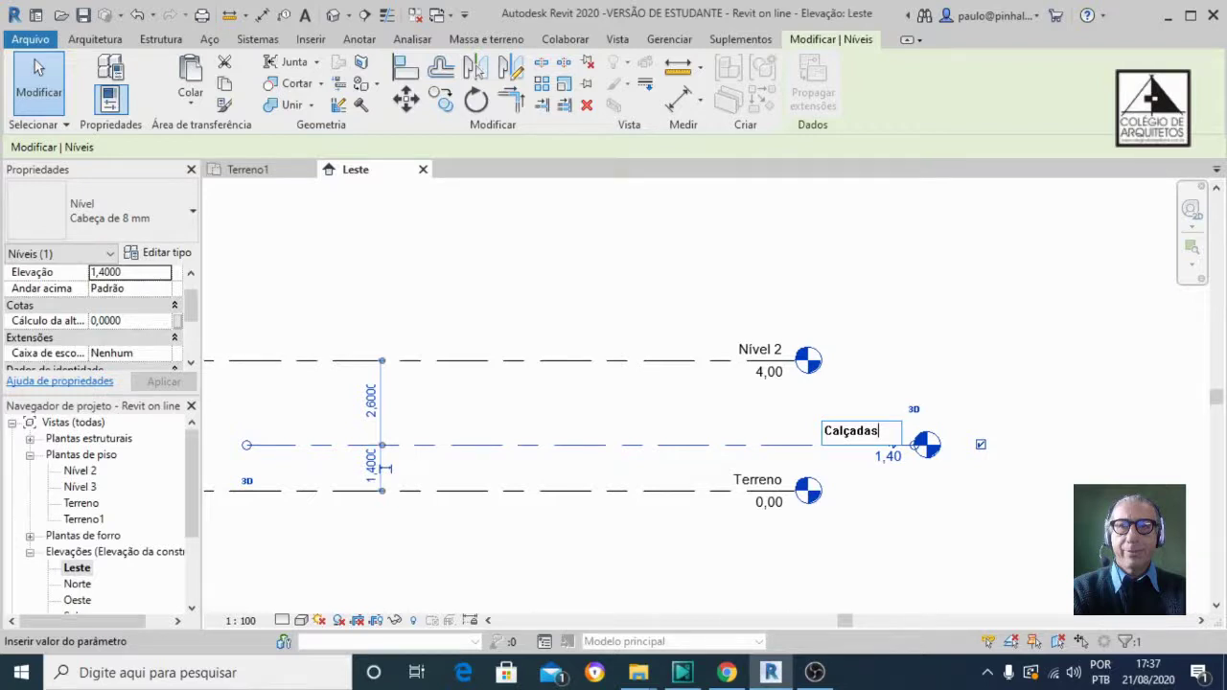
{"action": "key", "text": "Return"}
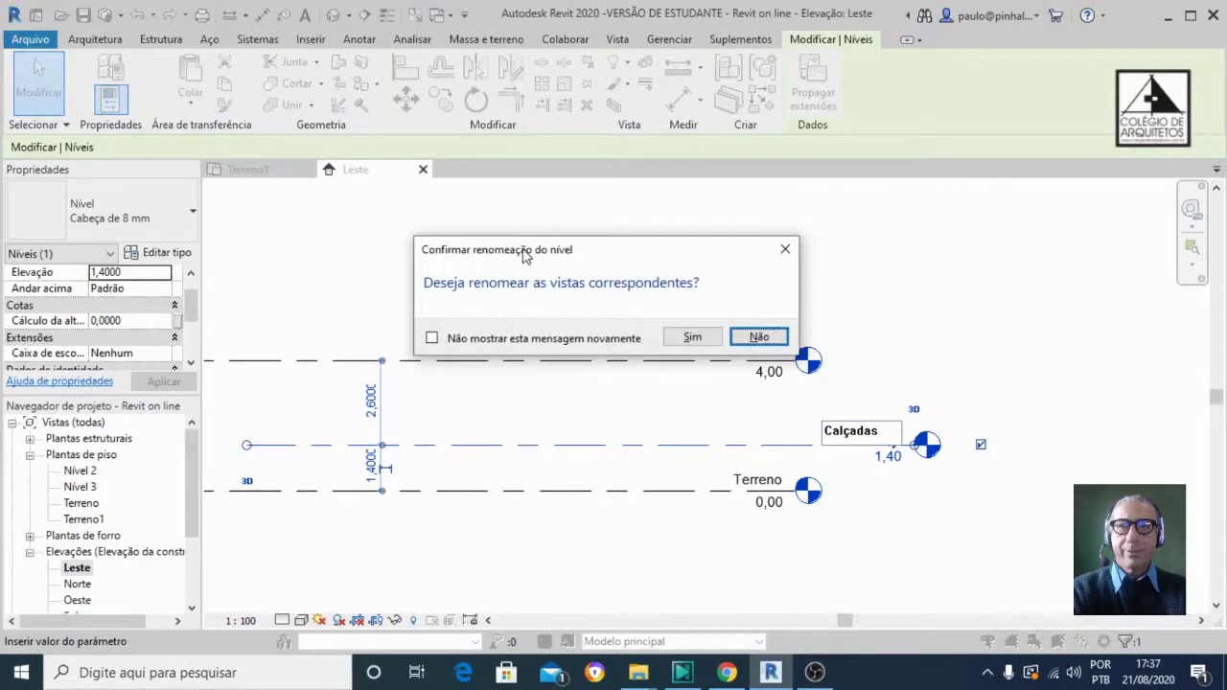
{"action": "left_click", "coordinate": [696, 337]}
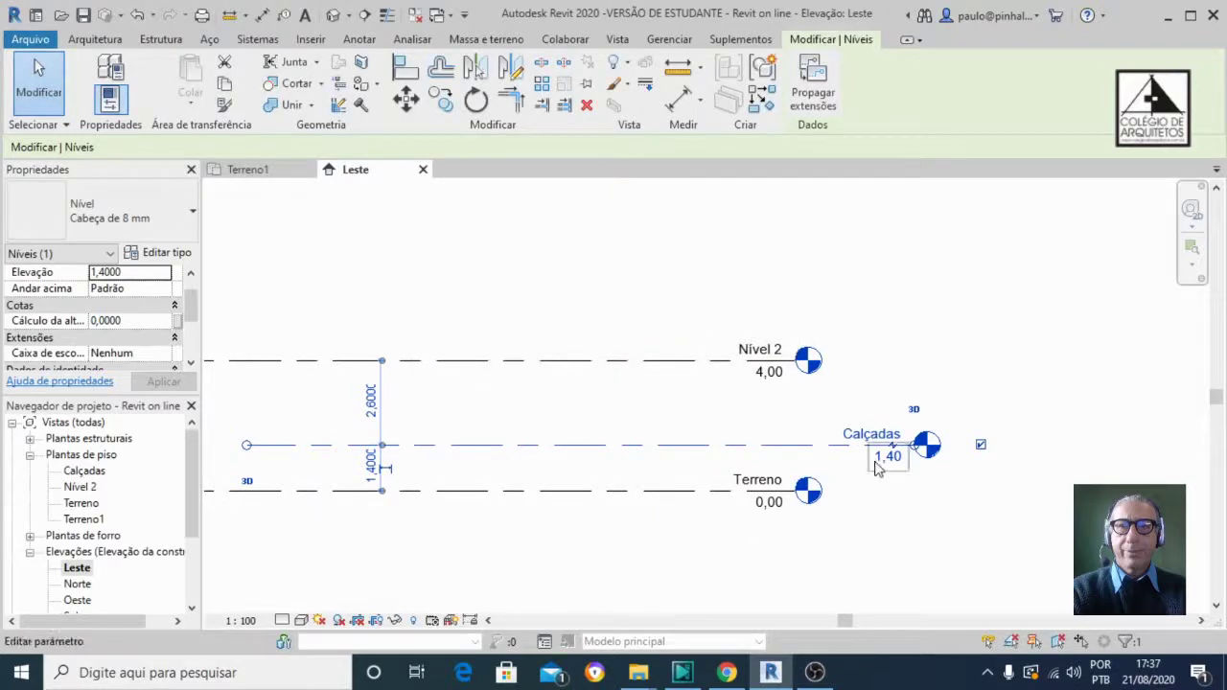
Set the elevation of the Calçadas level to 0,15
{"action": "scroll", "coordinate": [887, 544], "scroll_direction": "down", "scroll_amount": 1}
{"action": "scroll", "coordinate": [944, 515], "scroll_direction": "down", "scroll_amount": 2}
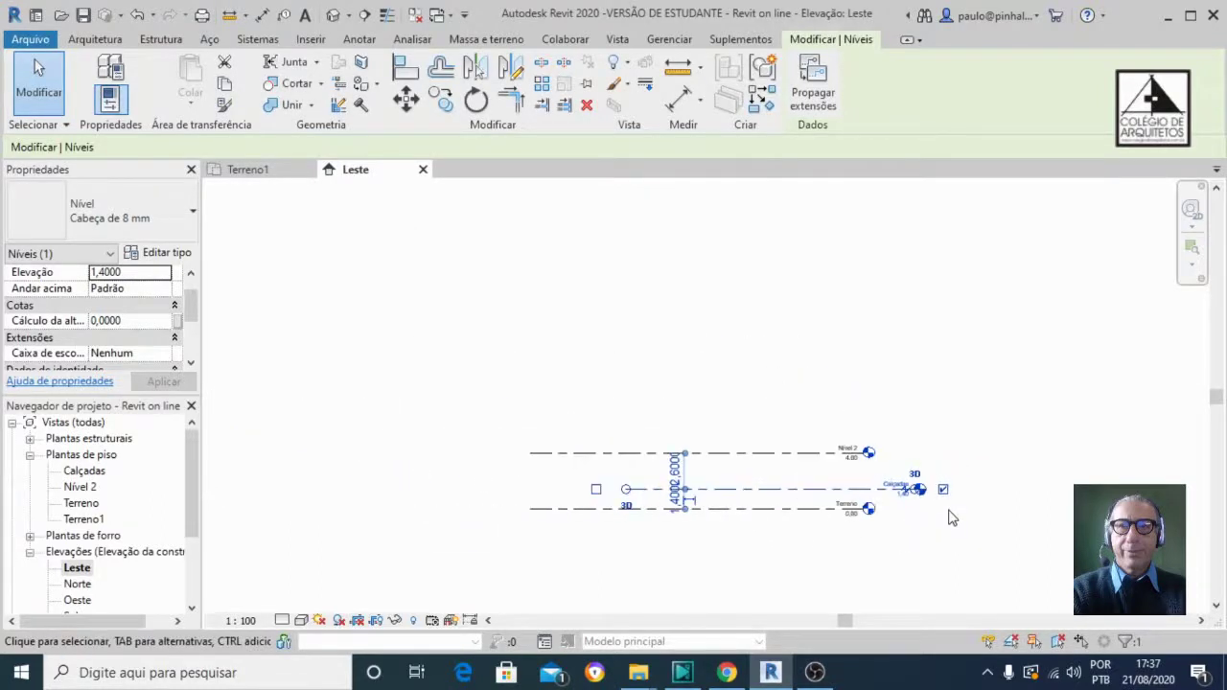
{"action": "scroll", "coordinate": [949, 517], "scroll_direction": "up", "scroll_amount": 3}
{"action": "scroll", "coordinate": [953, 518], "scroll_direction": "down", "scroll_amount": 1}
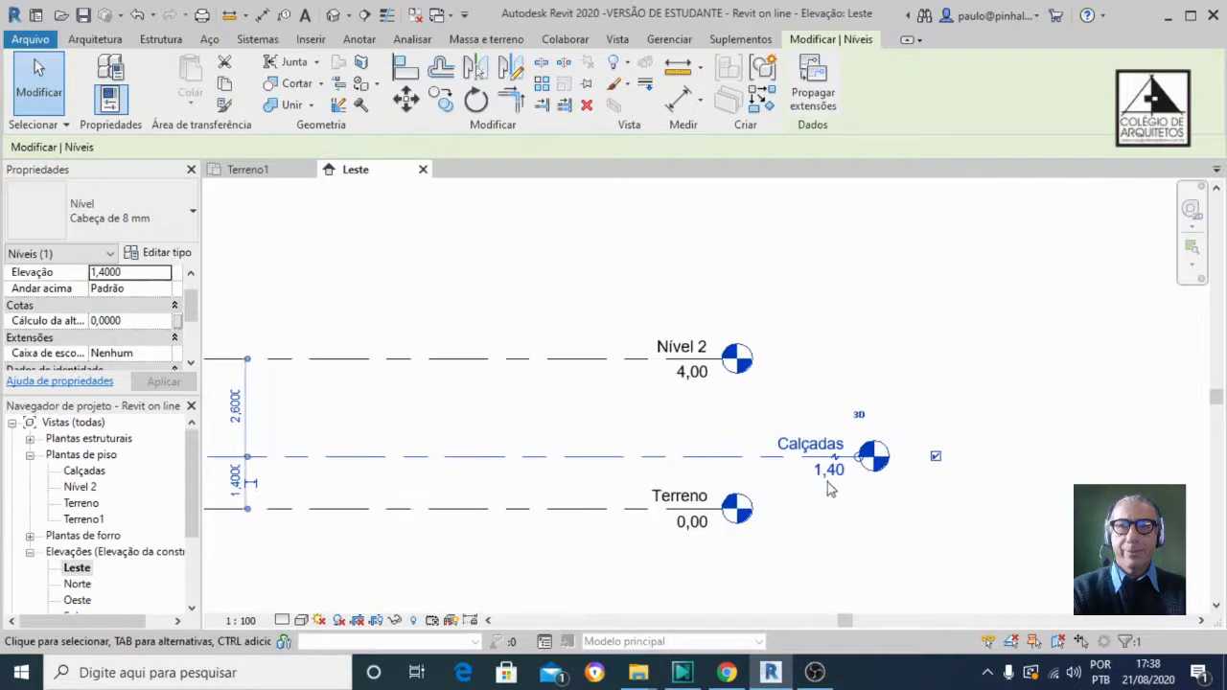
{"action": "left_click", "coordinate": [830, 472]}
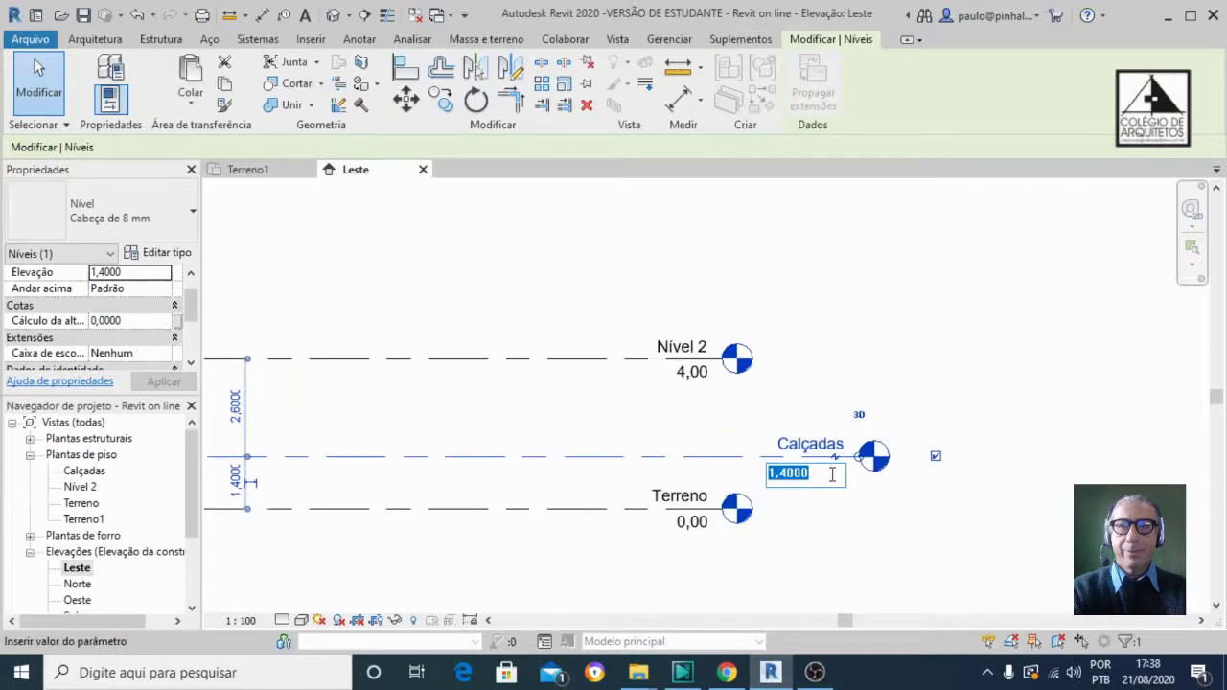
{"action": "type", "text": "0,15"}
{"action": "key", "text": "Return"}
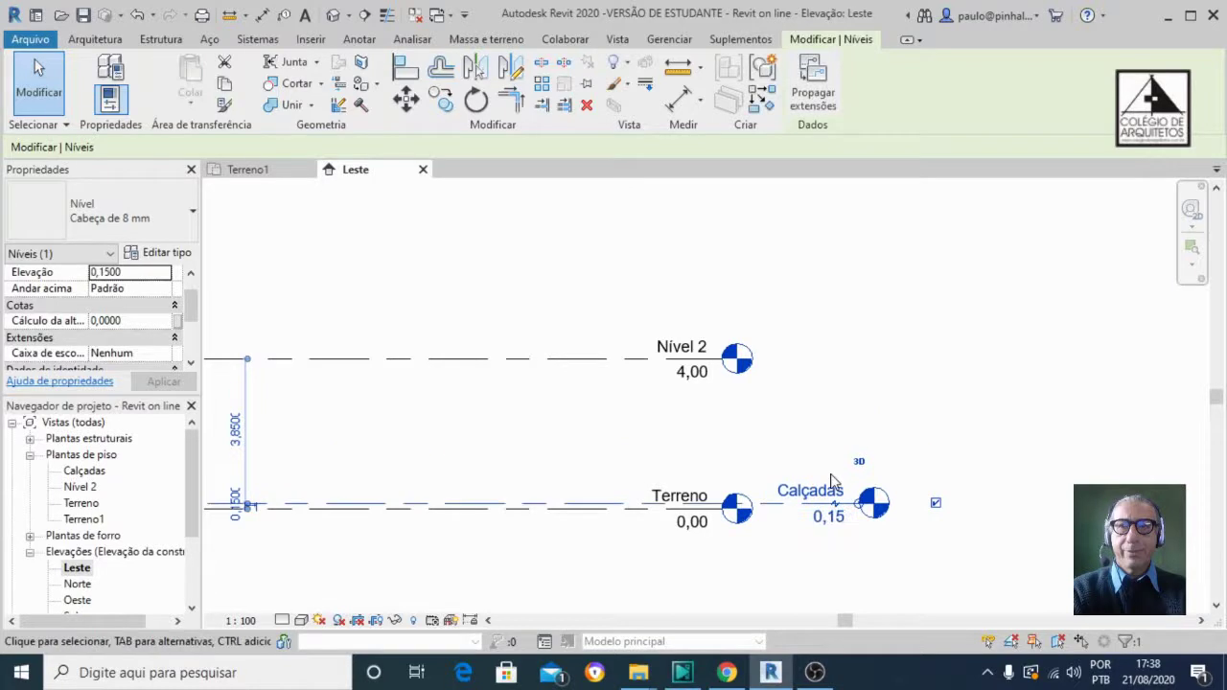
{"action": "left_click", "coordinate": [896, 434]}
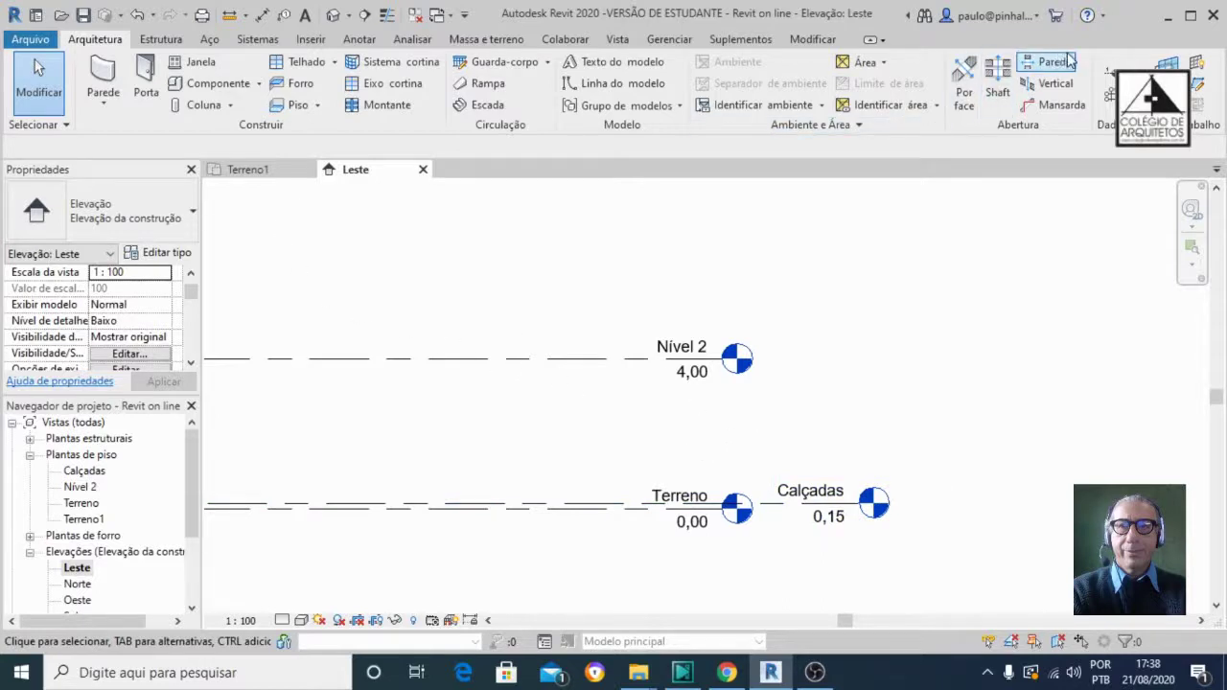
Draw another level between Calçadas and Nível 2 at an elevation of about 1,55, ending beyond the Calçadas head
{"action": "left_click", "coordinate": [1111, 75]}
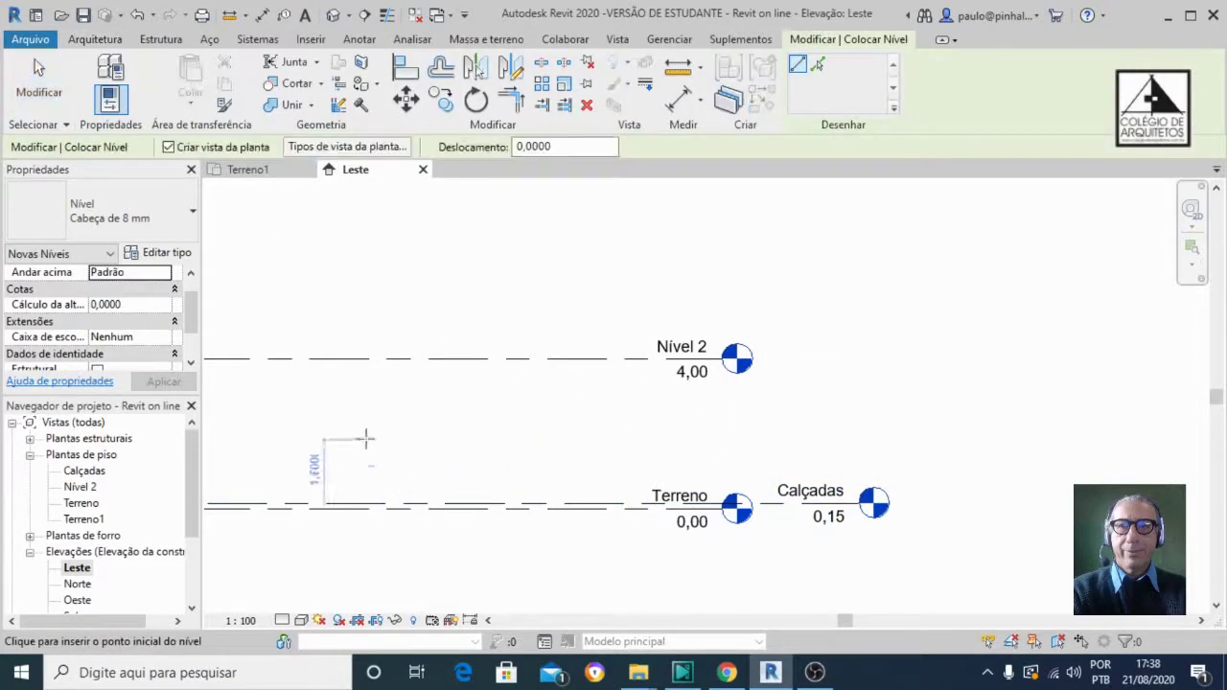
{"action": "left_click", "coordinate": [282, 450]}
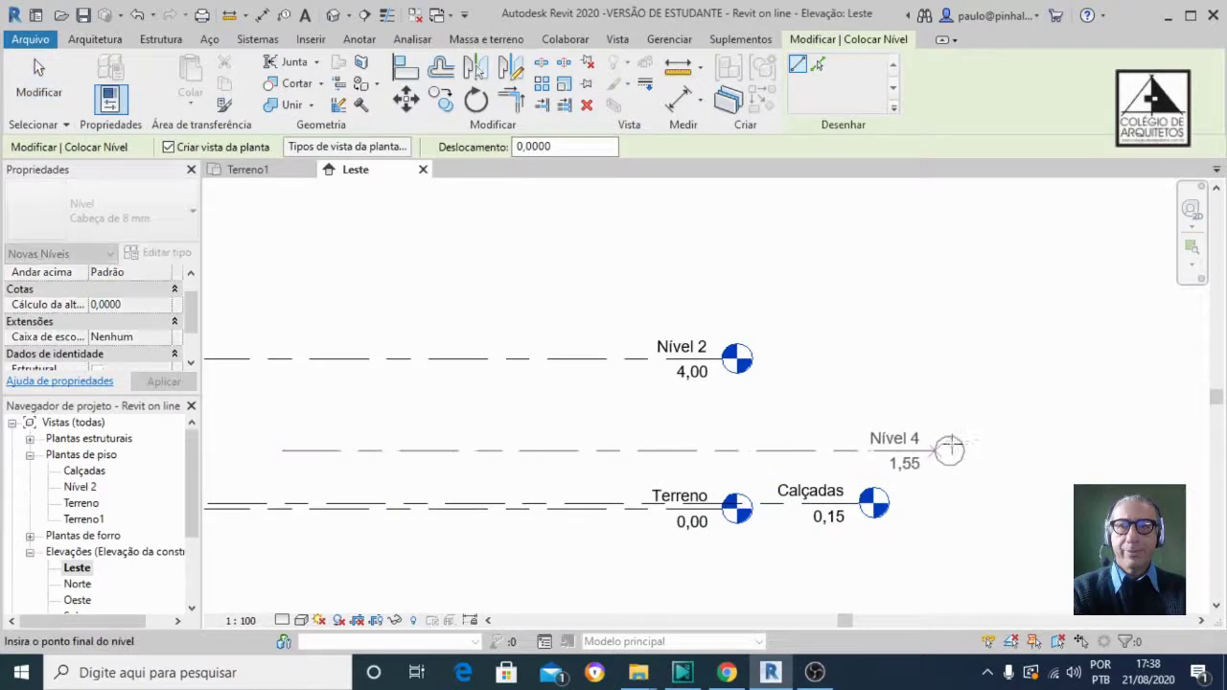
{"action": "left_click", "coordinate": [993, 449]}
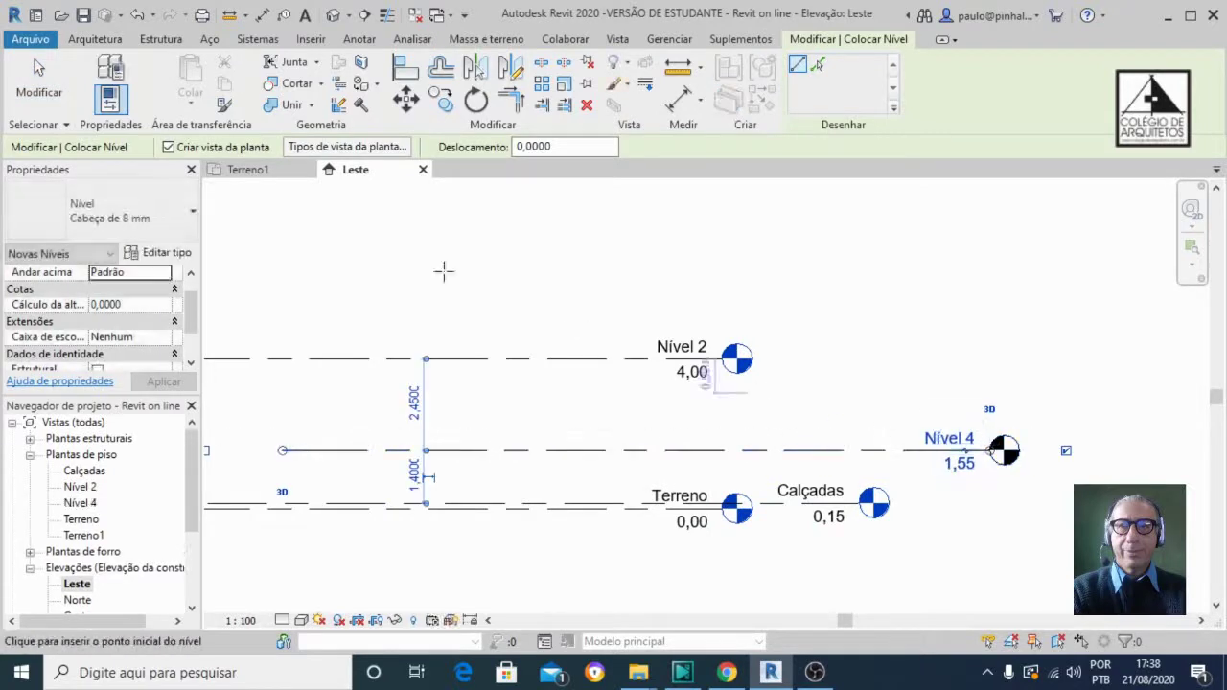
{"action": "left_click", "coordinate": [43, 75]}
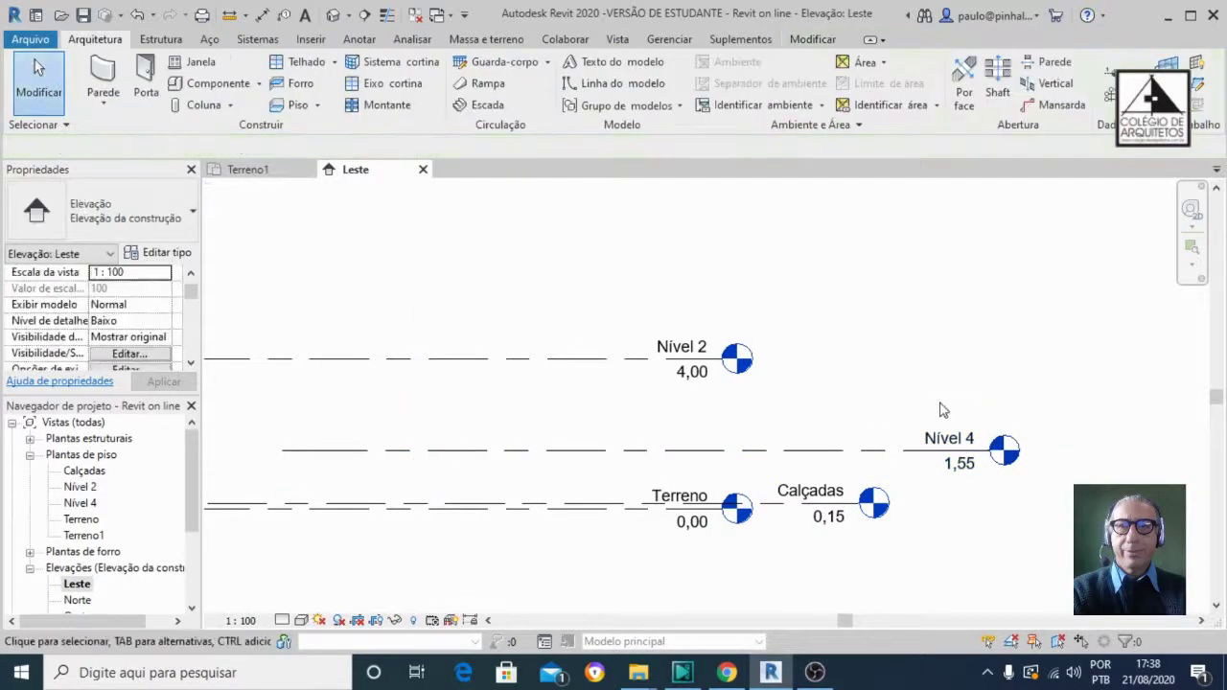
Rename the Nível 4 level to Piso do Restaurante and rename its corresponding views as well
{"action": "double_click", "coordinate": [952, 440]}
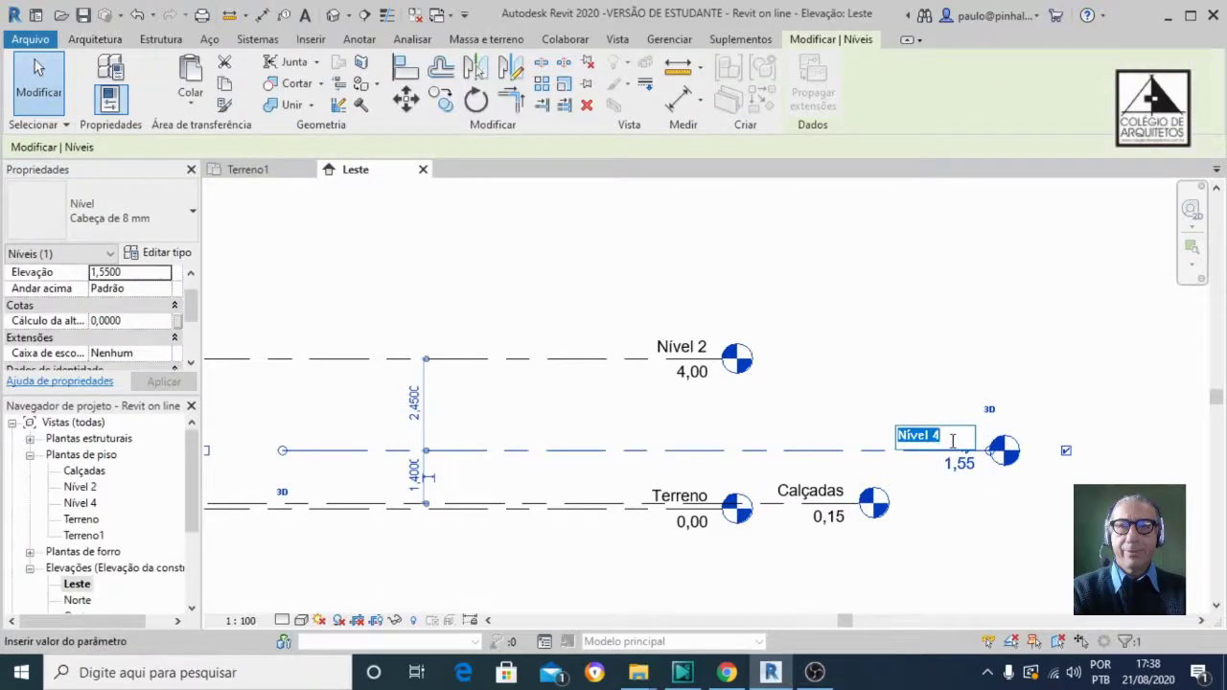
{"action": "type", "text": "P"}
{"action": "type", "text": "iso do Rest"}
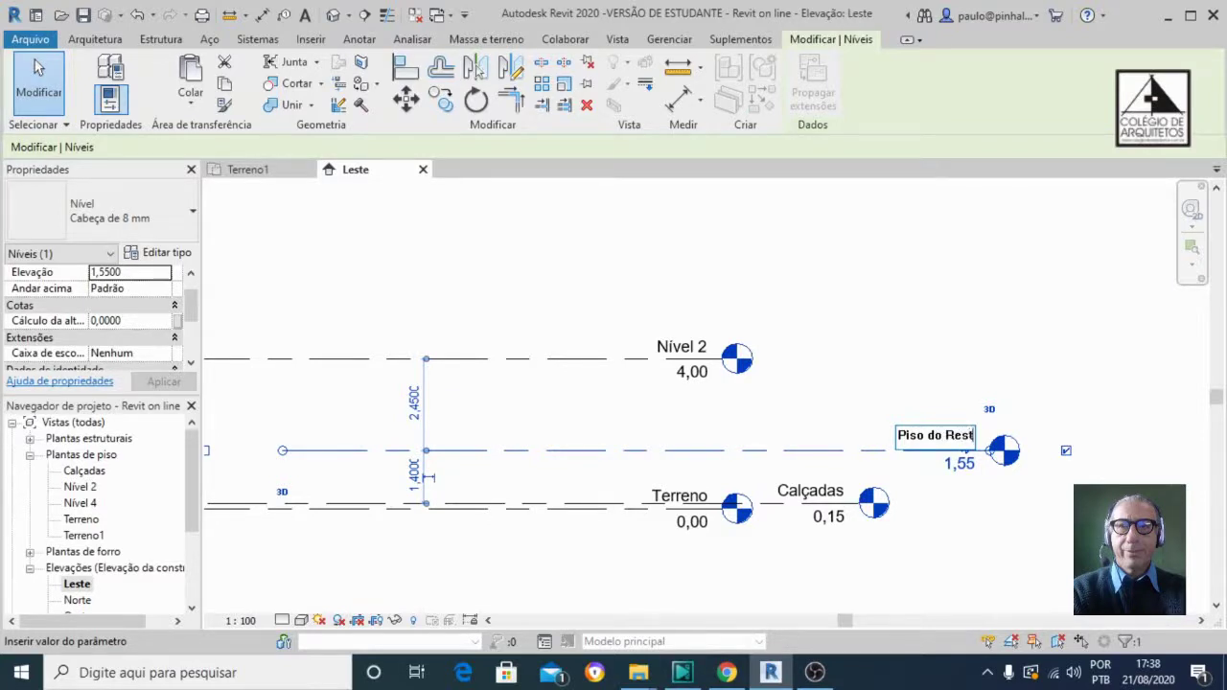
{"action": "type", "text": "aurante"}
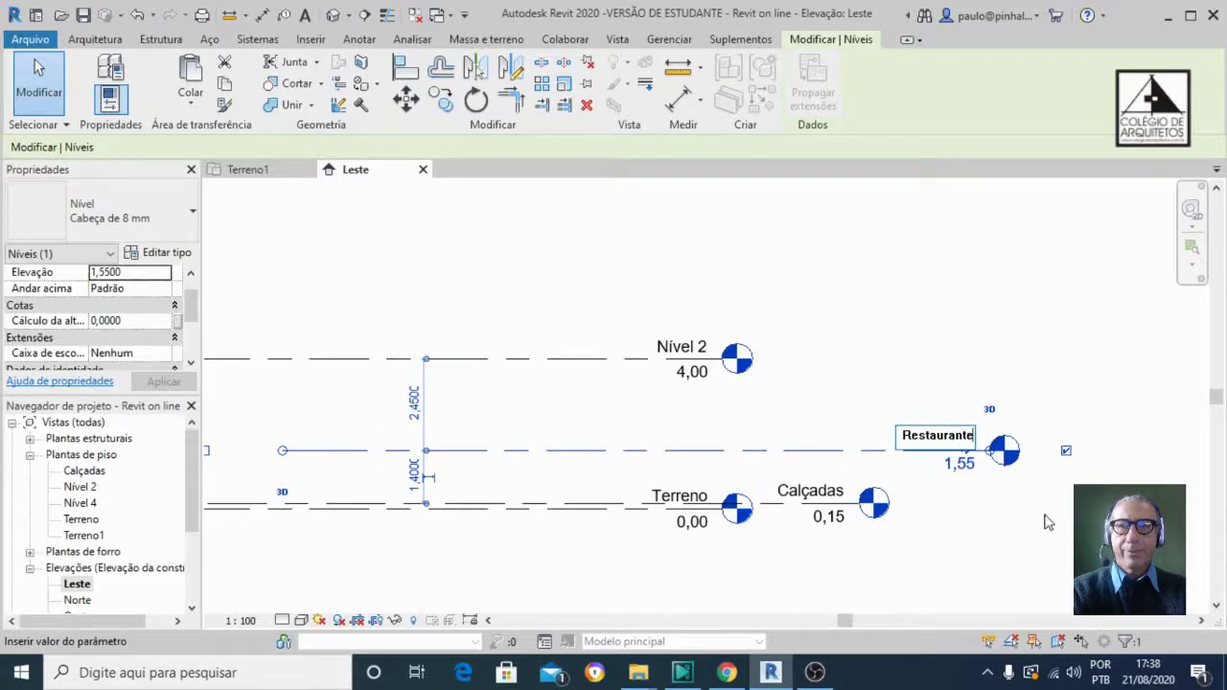
{"action": "key", "text": "Return"}
{"action": "left_click", "coordinate": [677, 337]}
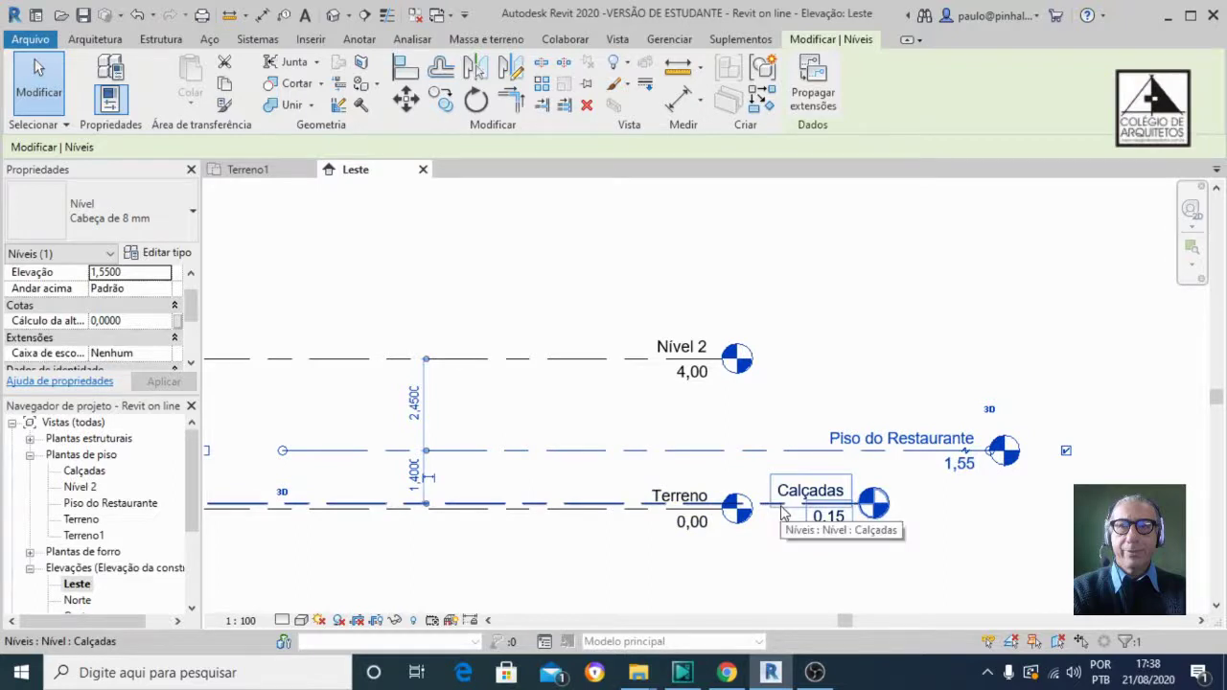
Set the elevation of the Piso do Restaurante level to 0,30
{"action": "left_click", "coordinate": [974, 467]}
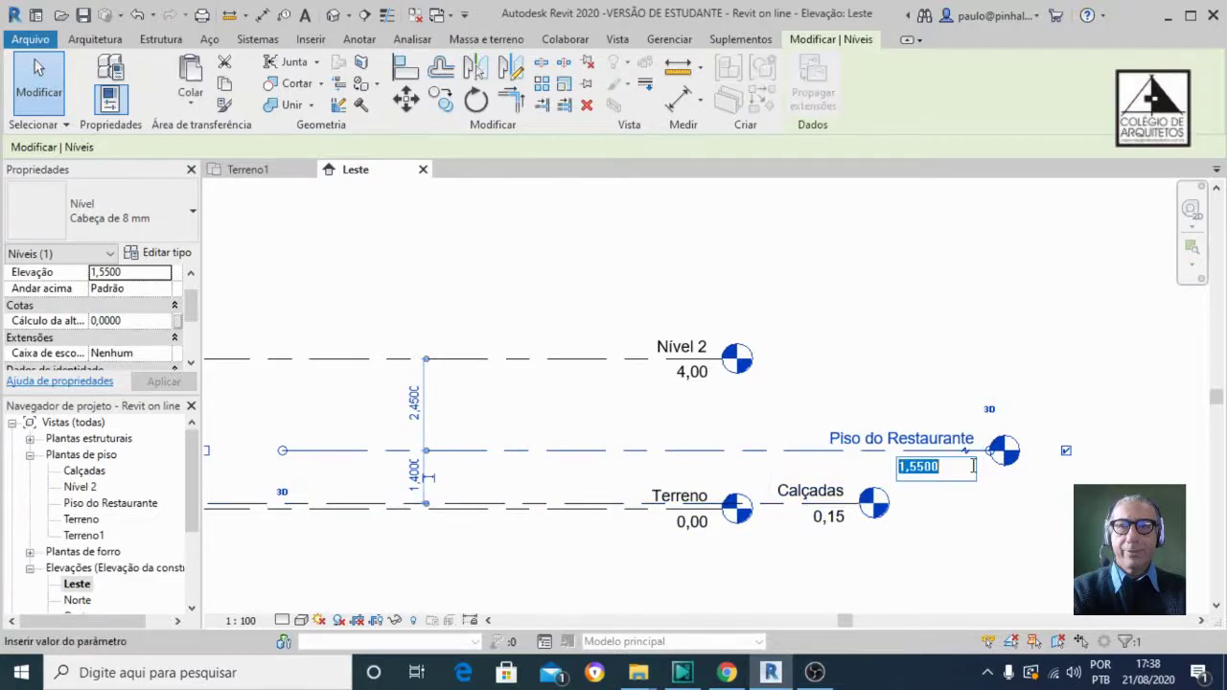
{"action": "type", "text": "0,30"}
{"action": "key", "text": "Return"}
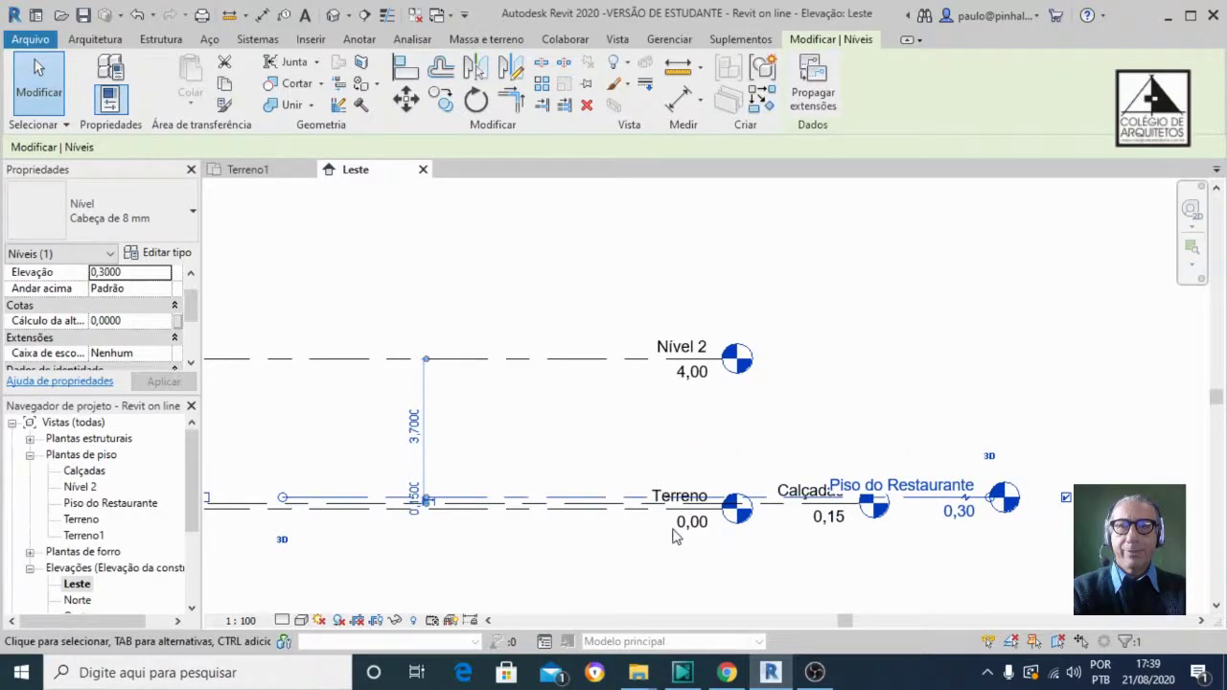
{"action": "left_click", "coordinate": [860, 561]}
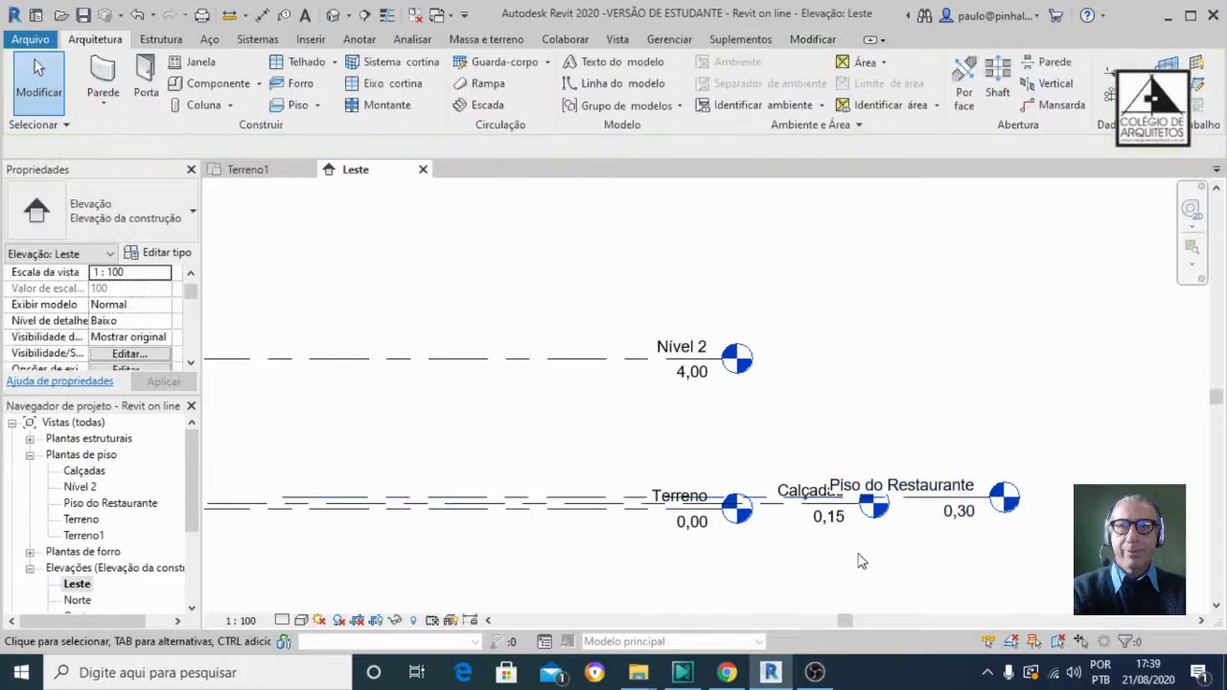
Rename the Nível 2 level to laje and rename its corresponding views as well
{"action": "scroll", "coordinate": [939, 424], "scroll_direction": "down", "scroll_amount": 1}
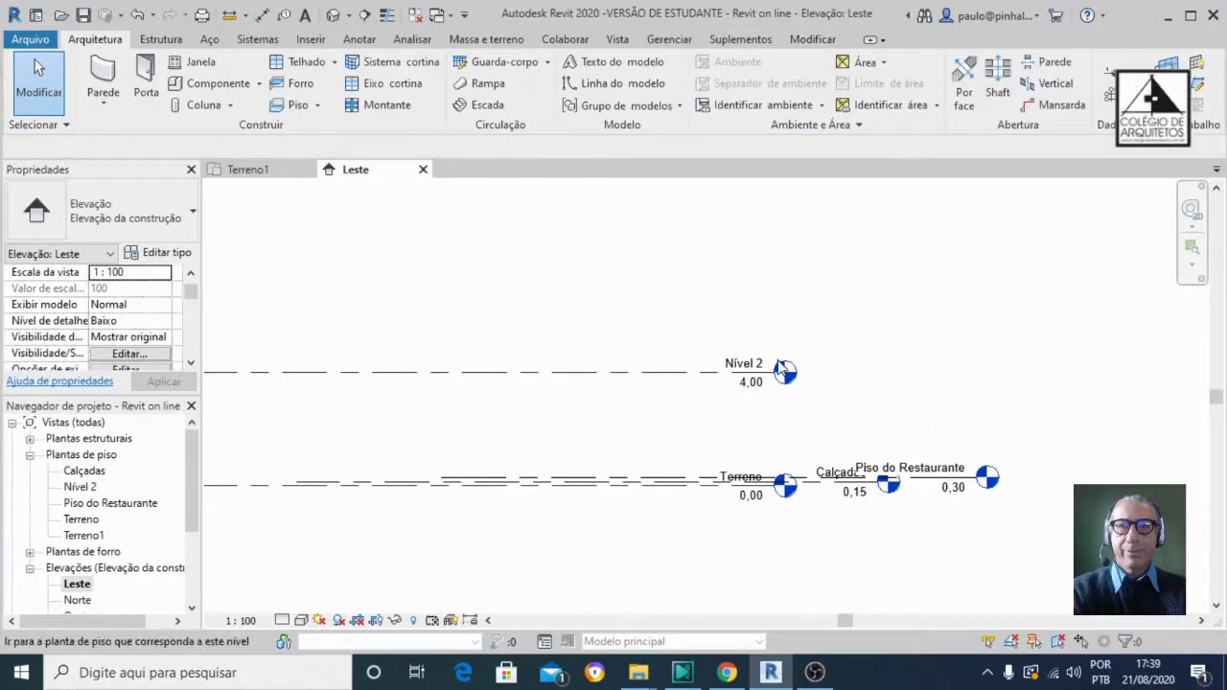
{"action": "scroll", "coordinate": [772, 358], "scroll_direction": "up", "scroll_amount": 2}
{"action": "left_click", "coordinate": [744, 377]}
{"action": "left_click", "coordinate": [741, 368]}
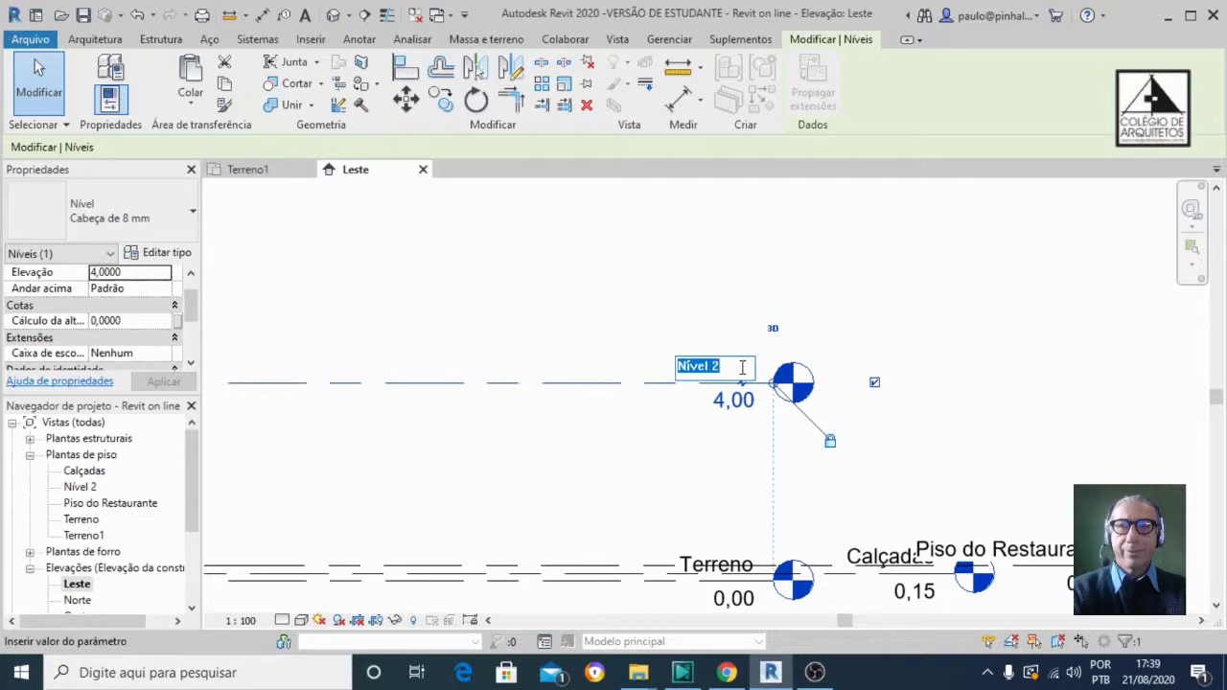
{"action": "key", "text": "BackSpace"}
{"action": "type", "text": "laje"}
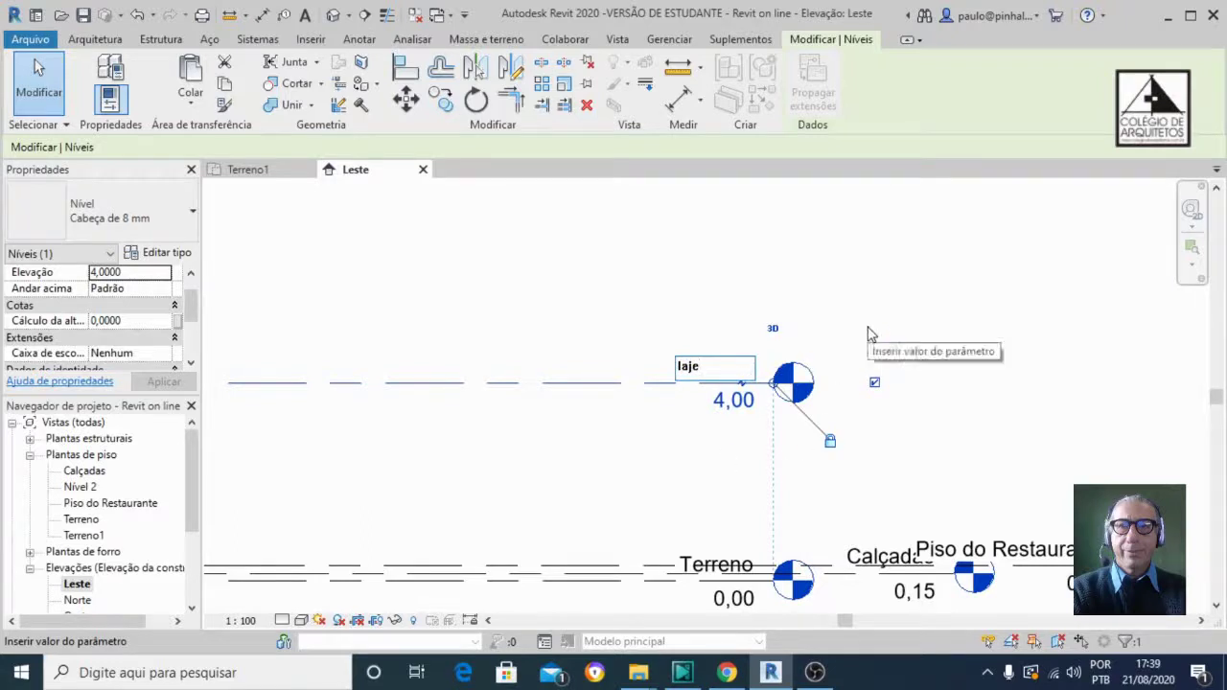
{"action": "key", "text": "Return"}
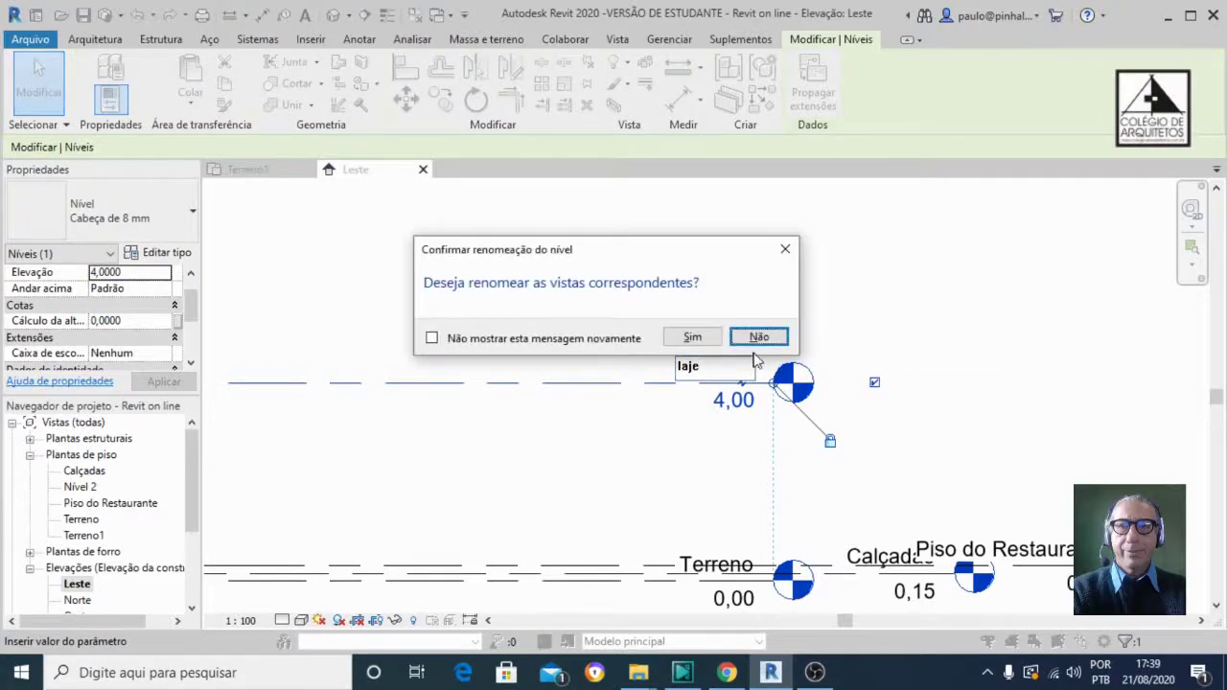
{"action": "left_click", "coordinate": [691, 337]}
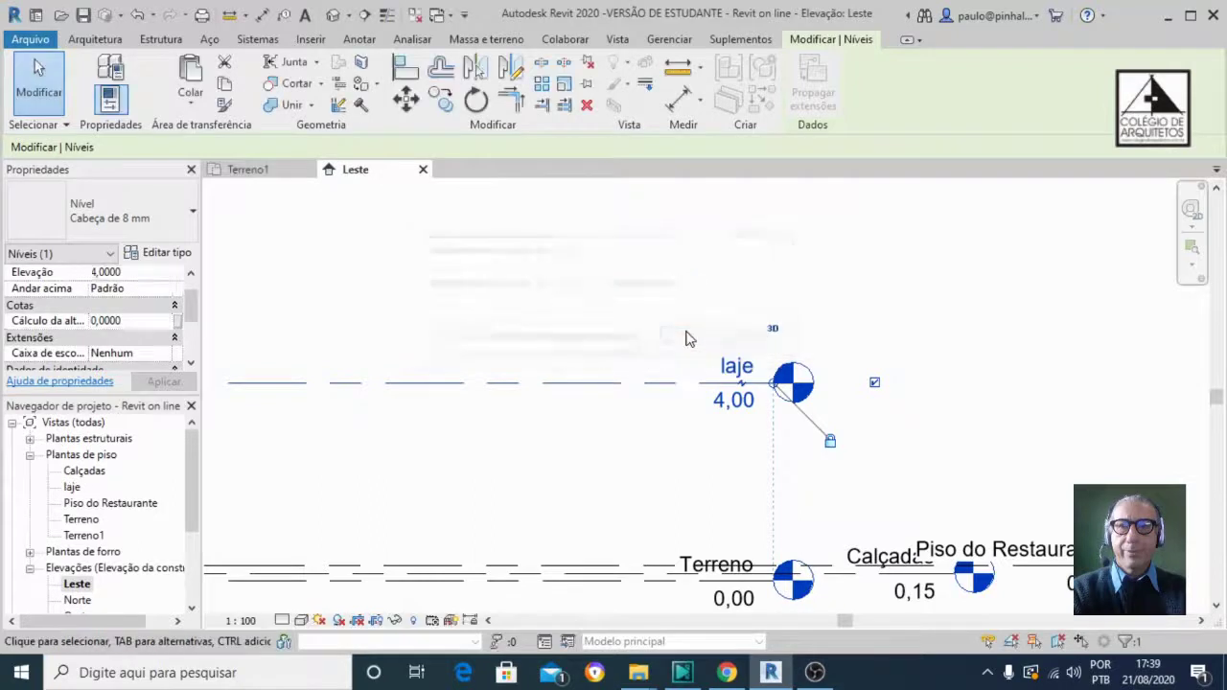
Set the elevation of the laje level to 3,45
{"action": "left_click", "coordinate": [735, 403]}
{"action": "scroll", "coordinate": [757, 424], "scroll_direction": "down", "scroll_amount": 1}
{"action": "scroll", "coordinate": [758, 424], "scroll_direction": "down", "scroll_amount": 1}
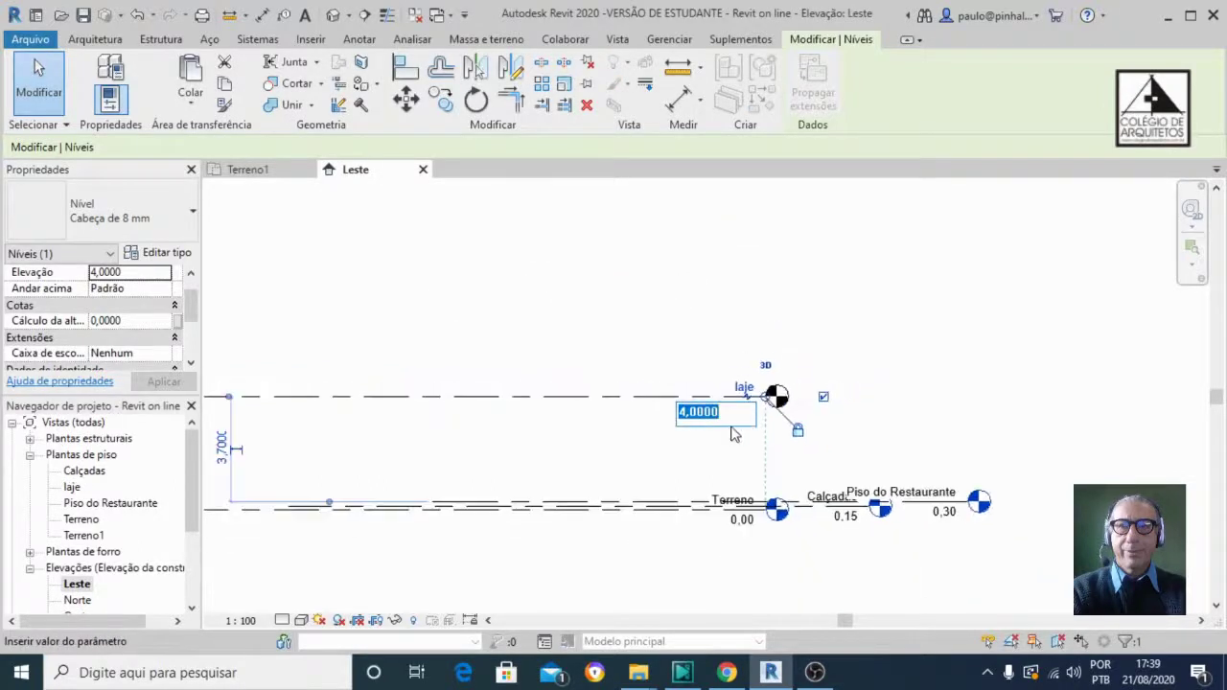
{"action": "scroll", "coordinate": [652, 469], "scroll_direction": "up", "scroll_amount": 3}
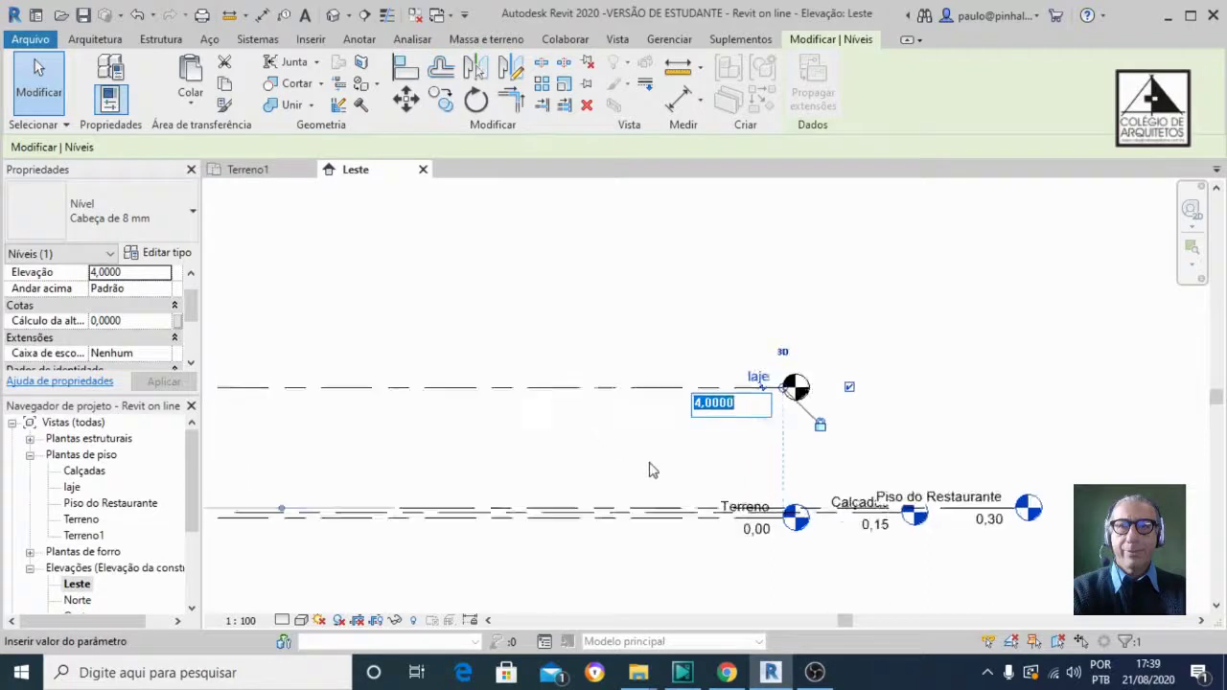
{"action": "scroll", "coordinate": [570, 438], "scroll_direction": "down", "scroll_amount": 2}
{"action": "scroll", "coordinate": [598, 456], "scroll_direction": "up", "scroll_amount": 2}
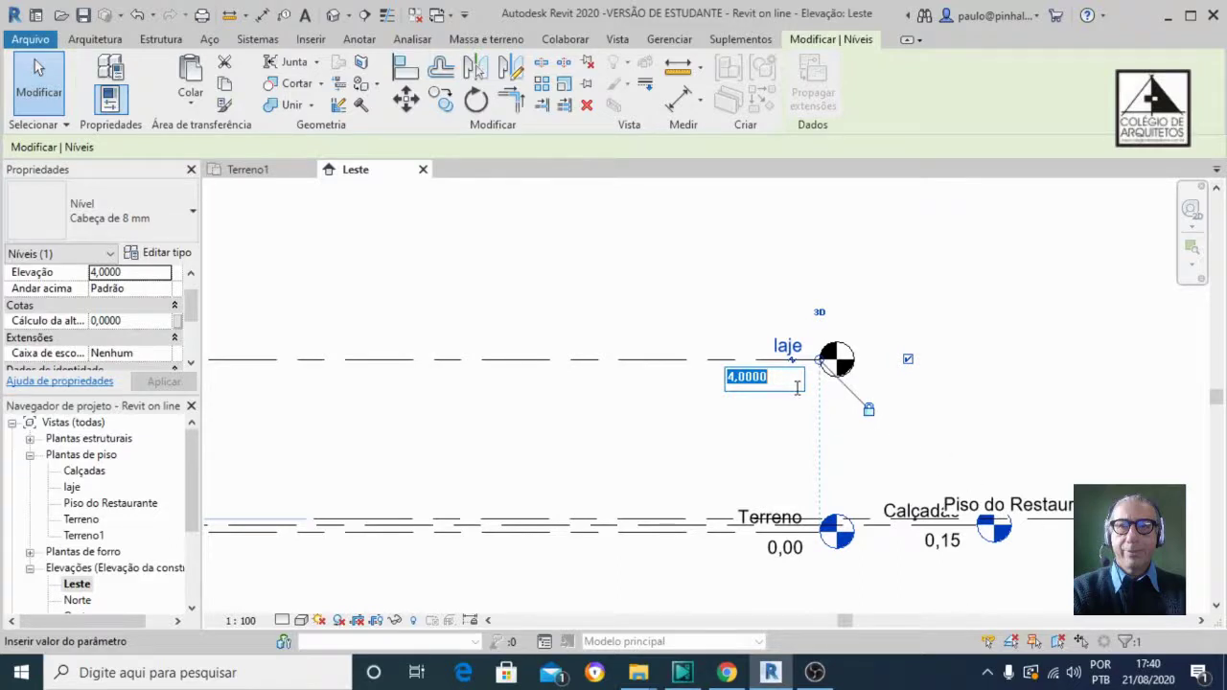
{"action": "type", "text": "3,45"}
{"action": "key", "text": "Return"}
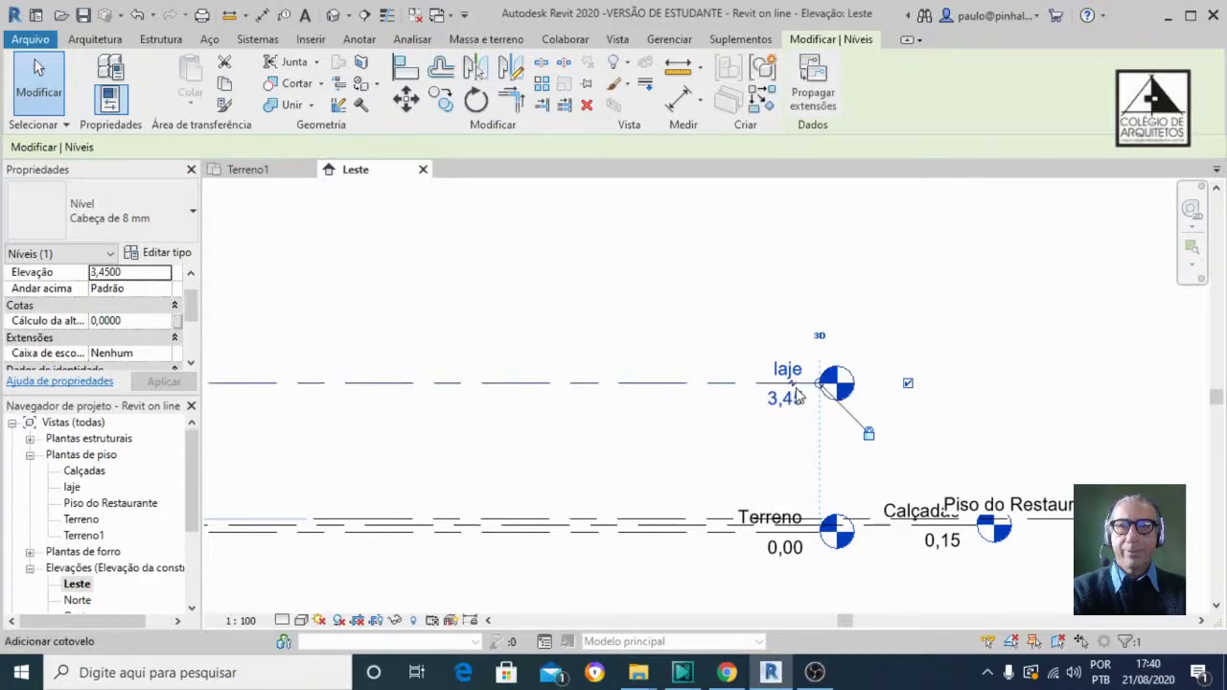
Examine the vertical distance between the Piso do Restaurante and laje levels and the level heads in the elevation
{"action": "scroll", "coordinate": [919, 350], "scroll_direction": "down", "scroll_amount": 3}
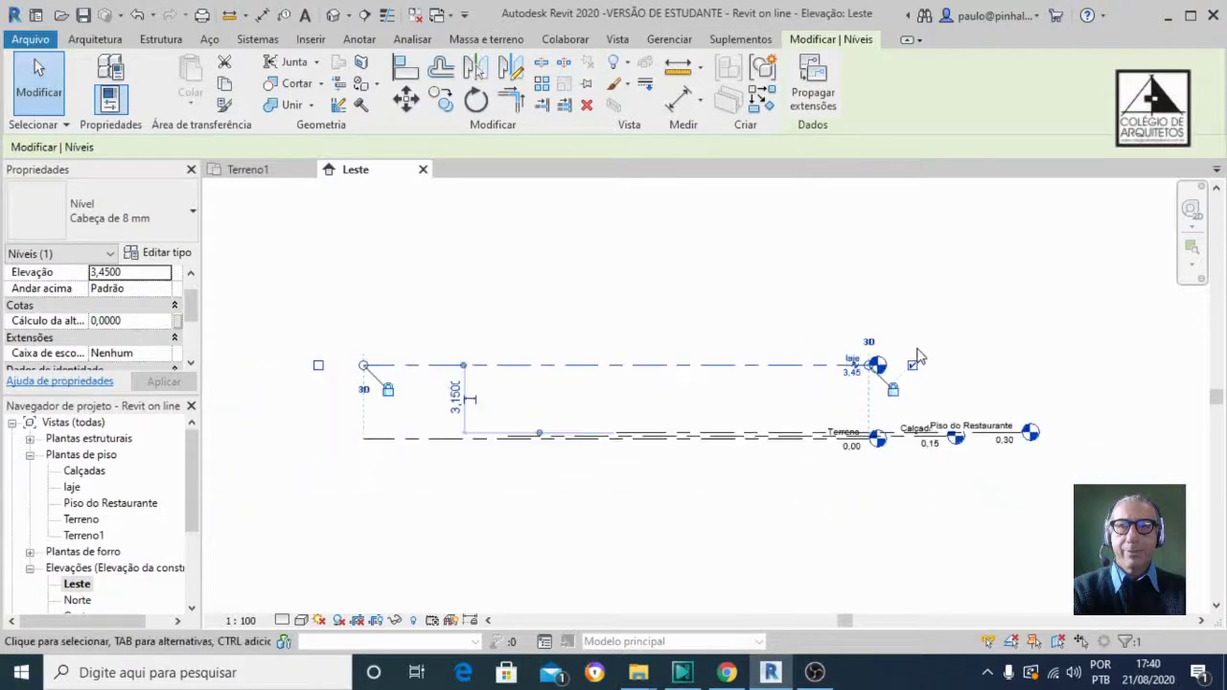
{"action": "scroll", "coordinate": [438, 397], "scroll_direction": "up", "scroll_amount": 5}
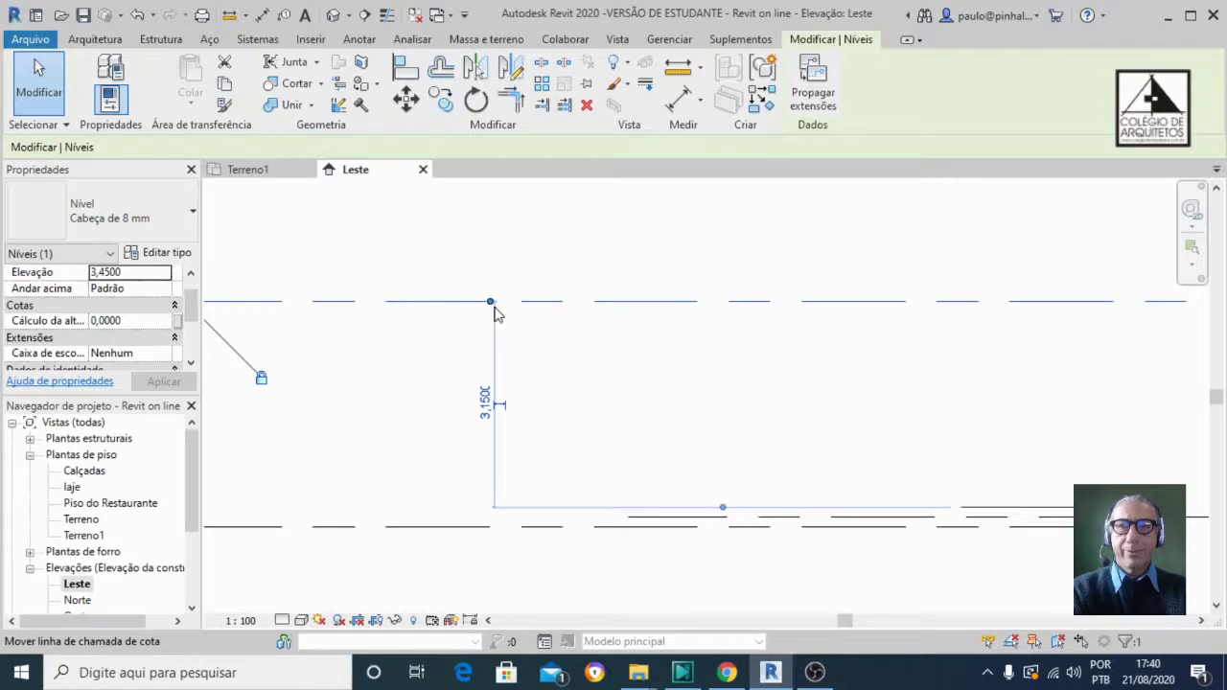
{"action": "scroll", "coordinate": [493, 312], "scroll_direction": "down", "scroll_amount": 3}
{"action": "scroll", "coordinate": [429, 342], "scroll_direction": "down", "scroll_amount": 3}
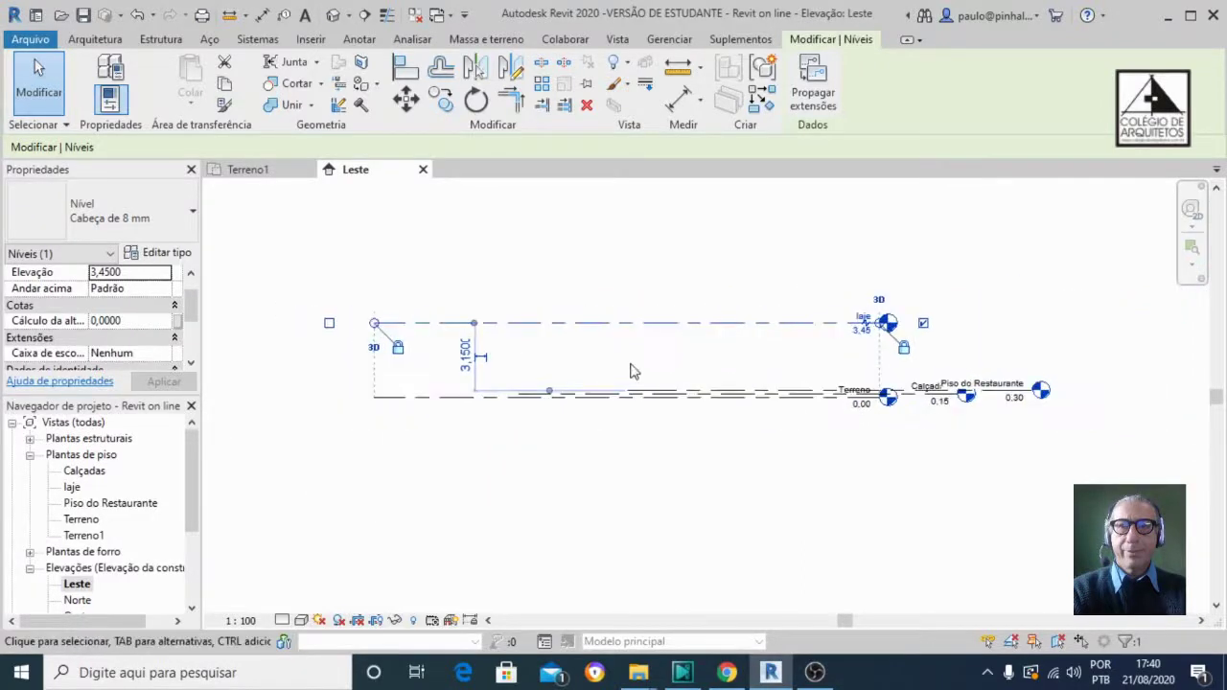
{"action": "scroll", "coordinate": [618, 377], "scroll_direction": "down", "scroll_amount": 2}
{"action": "scroll", "coordinate": [908, 332], "scroll_direction": "up", "scroll_amount": 4}
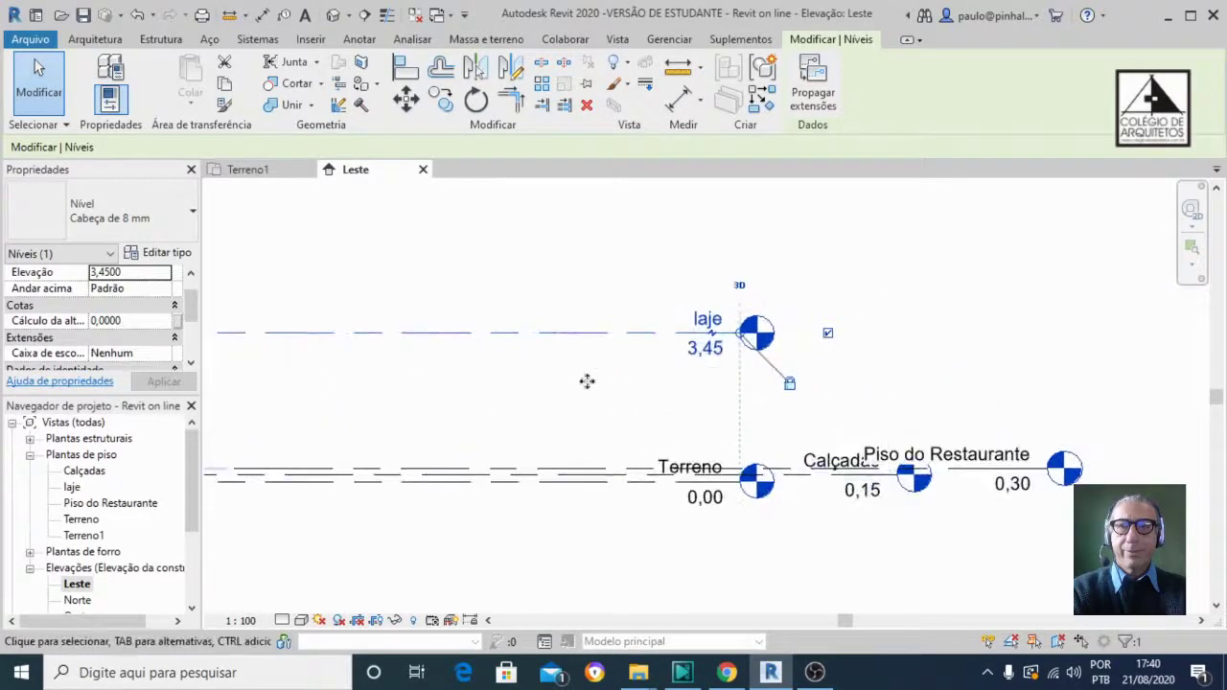
{"action": "left_click", "coordinate": [935, 329]}
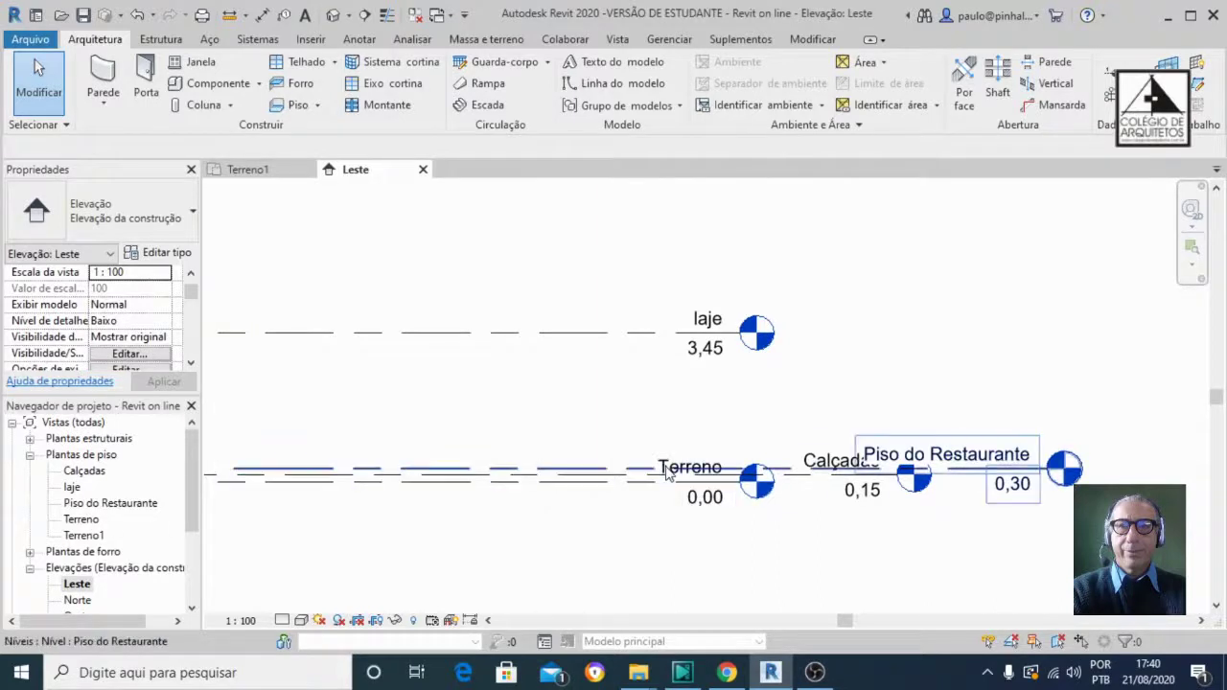
{"action": "left_click", "coordinate": [920, 468]}
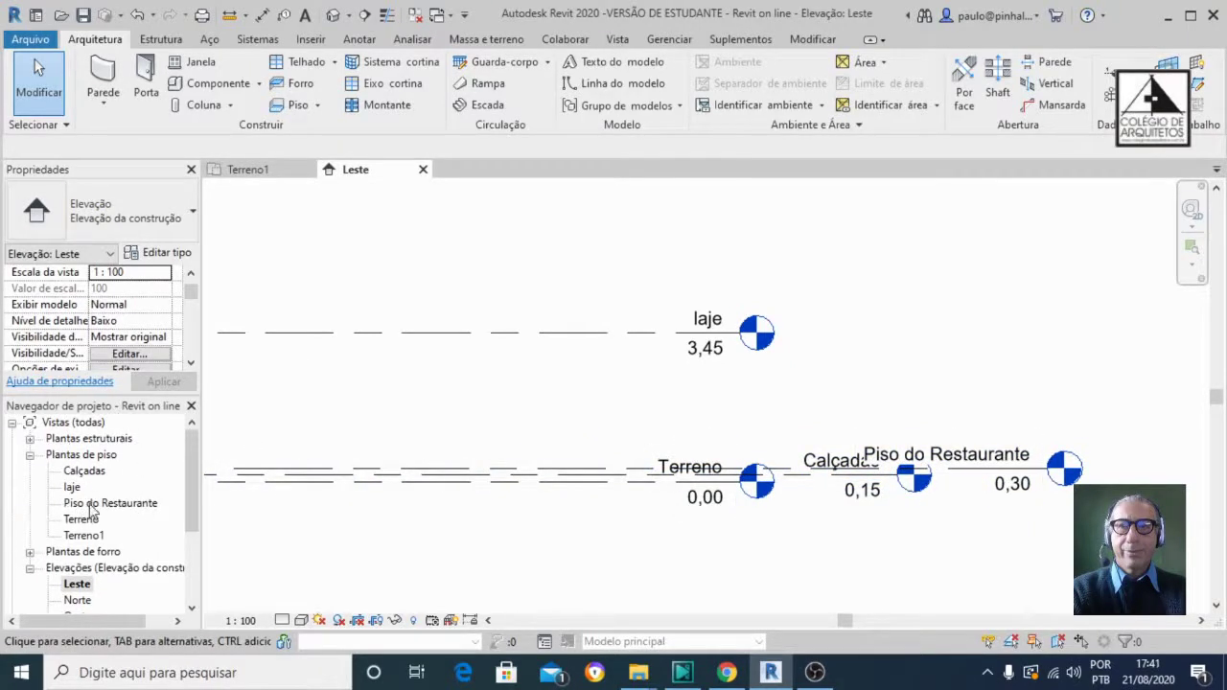
Check the ceiling plans listed for the levels and open the Piso do Restaurante floor plan
{"action": "left_click", "coordinate": [29, 551]}
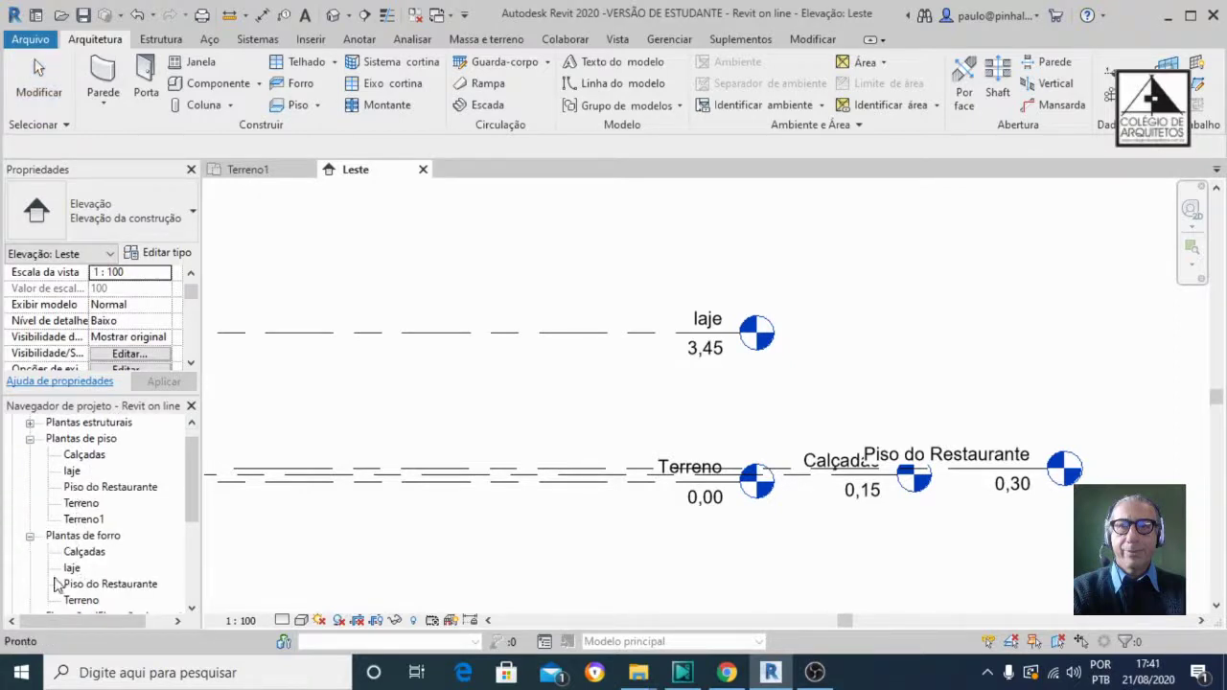
{"action": "scroll", "coordinate": [88, 544], "scroll_direction": "down", "scroll_amount": 1}
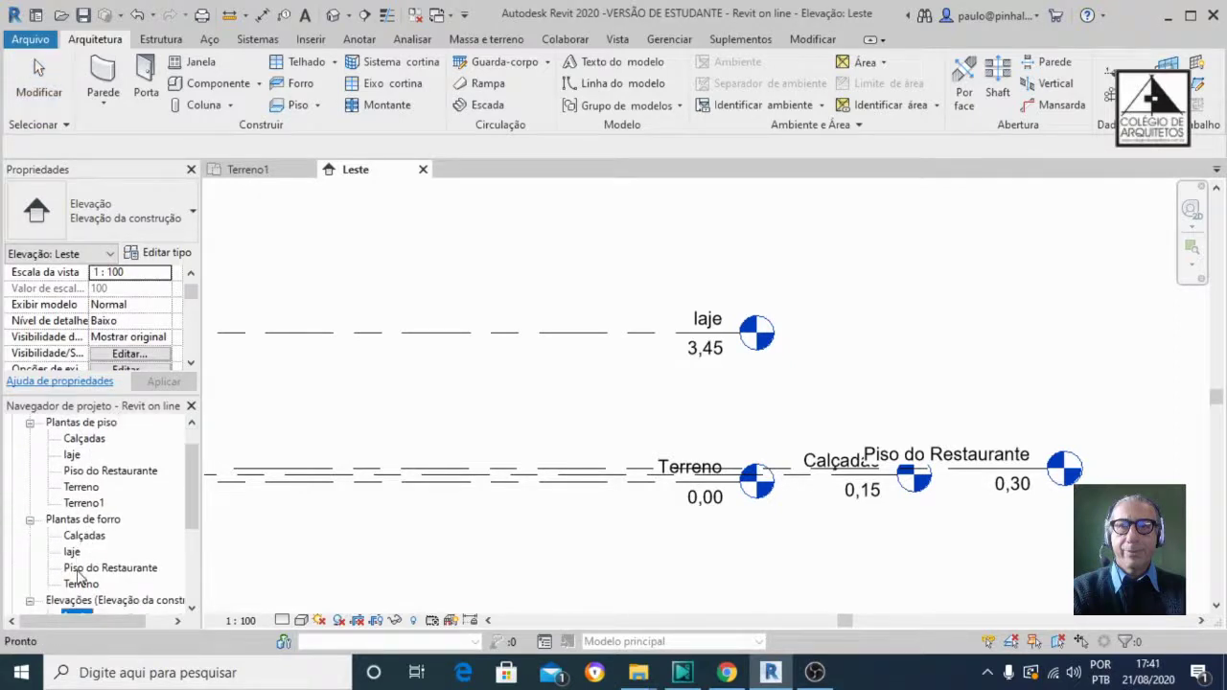
{"action": "left_click", "coordinate": [30, 520]}
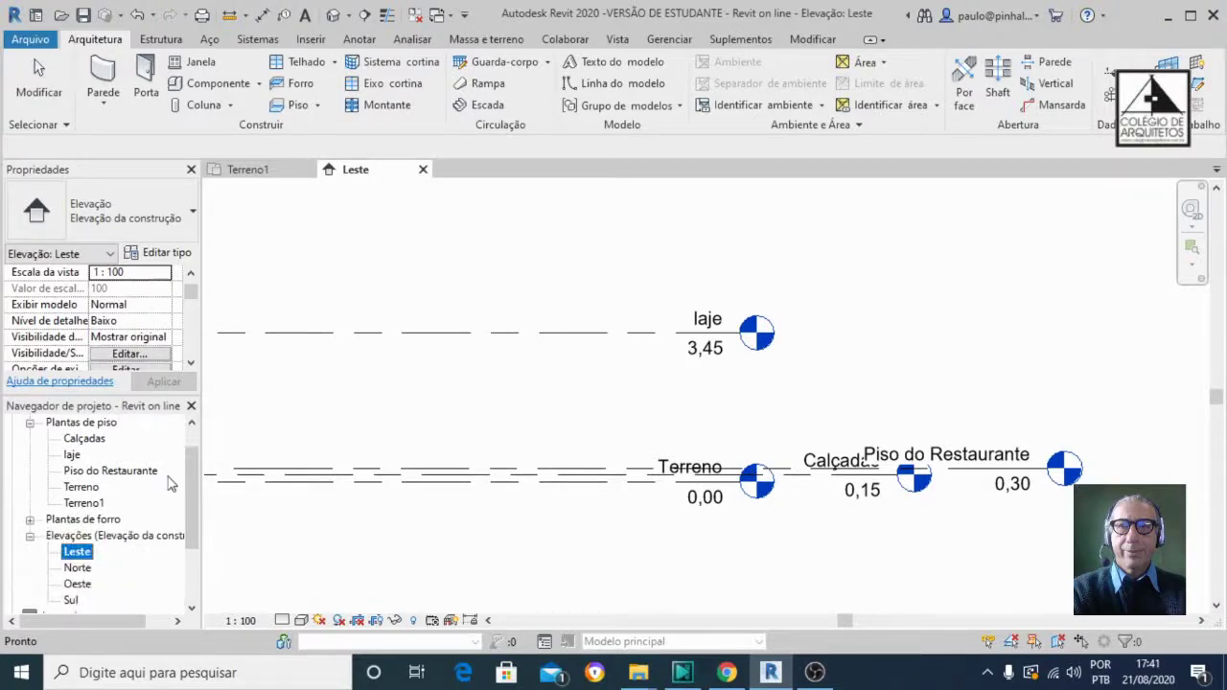
{"action": "scroll", "coordinate": [194, 475], "scroll_direction": "up", "scroll_amount": 2}
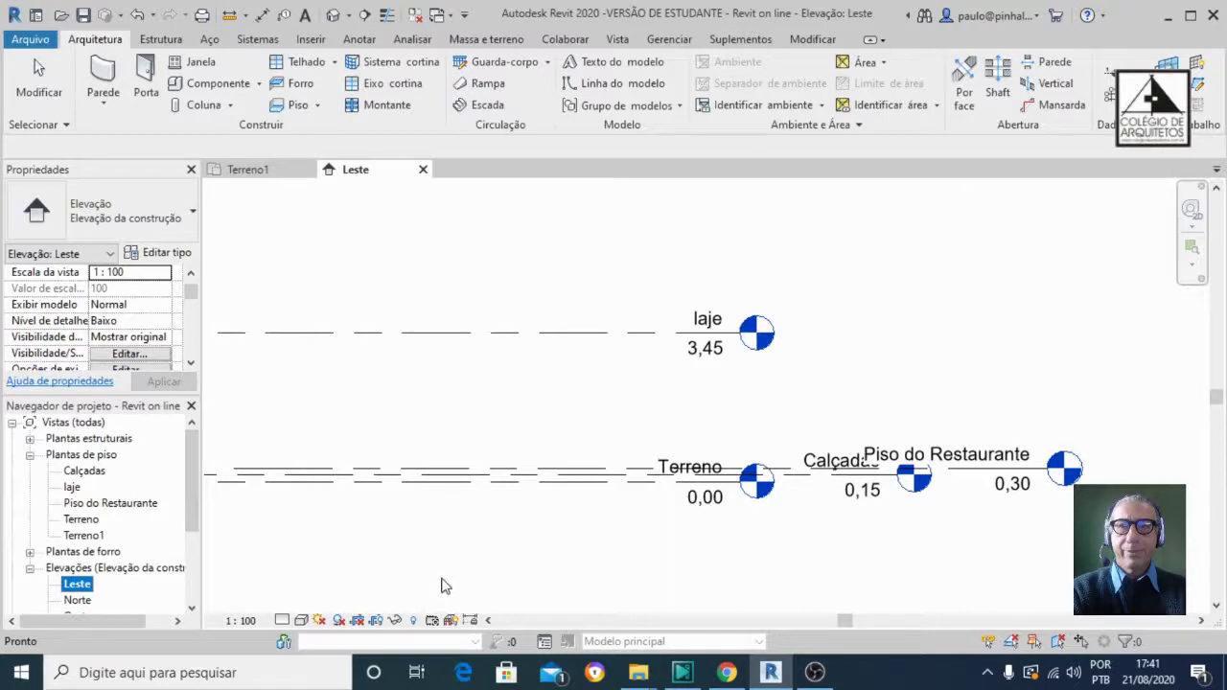
{"action": "double_click", "coordinate": [113, 509]}
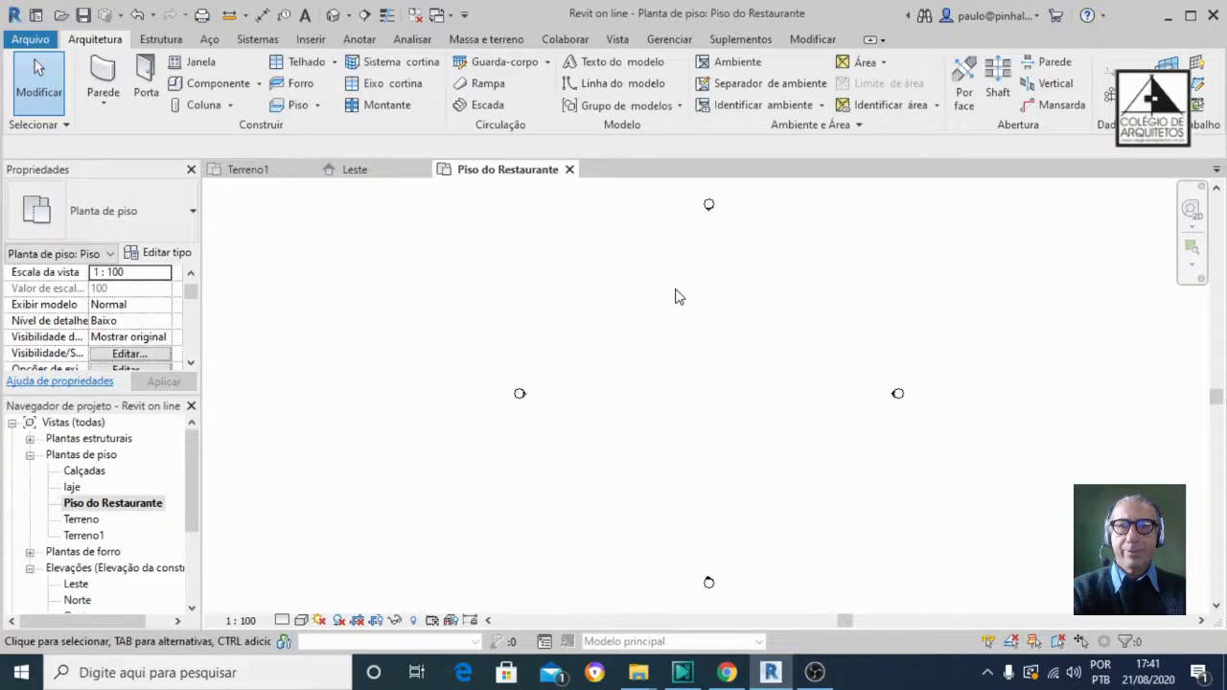
Start a new Genérico - 200 mm wall and set its unconnected height to 3,00
{"action": "left_click", "coordinate": [111, 84]}
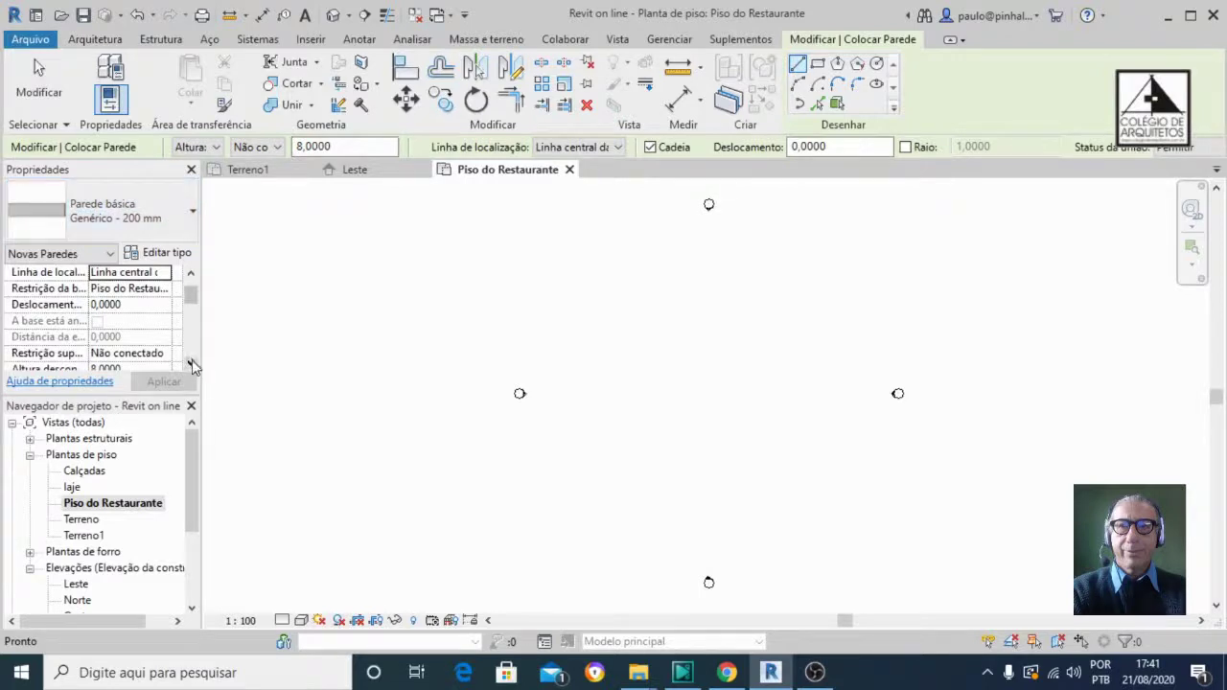
{"action": "scroll", "coordinate": [191, 363], "scroll_direction": "down", "scroll_amount": 3}
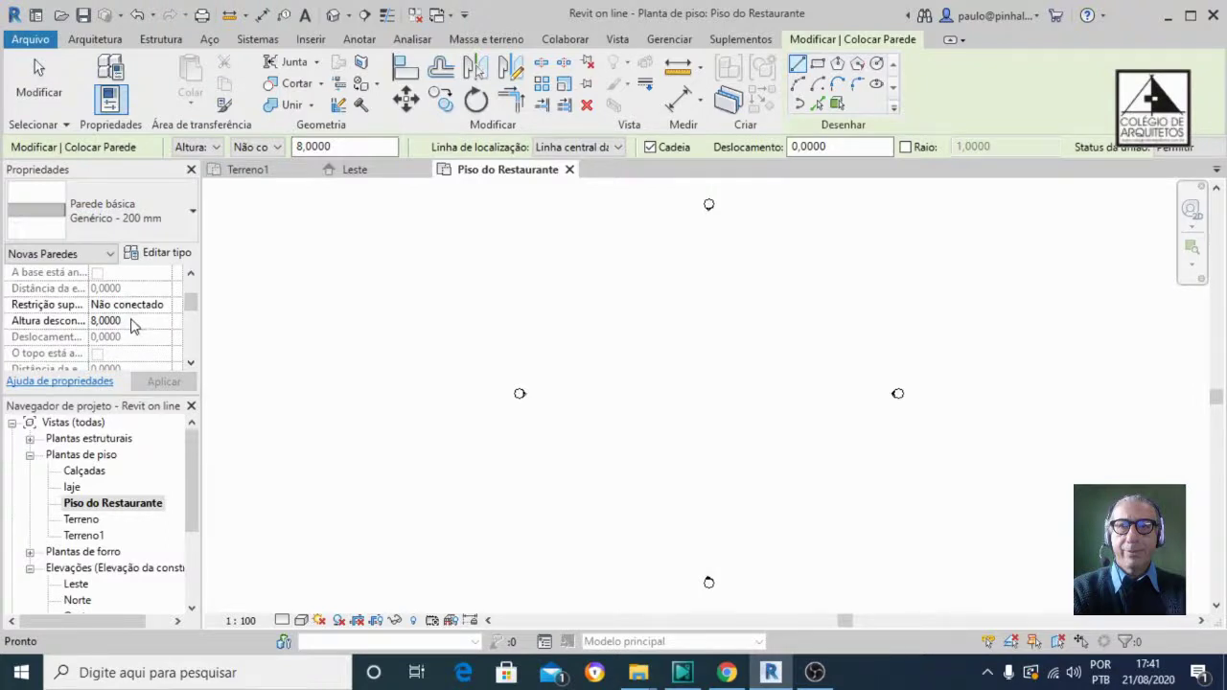
{"action": "left_click", "coordinate": [132, 322]}
{"action": "type", "text": "3"}
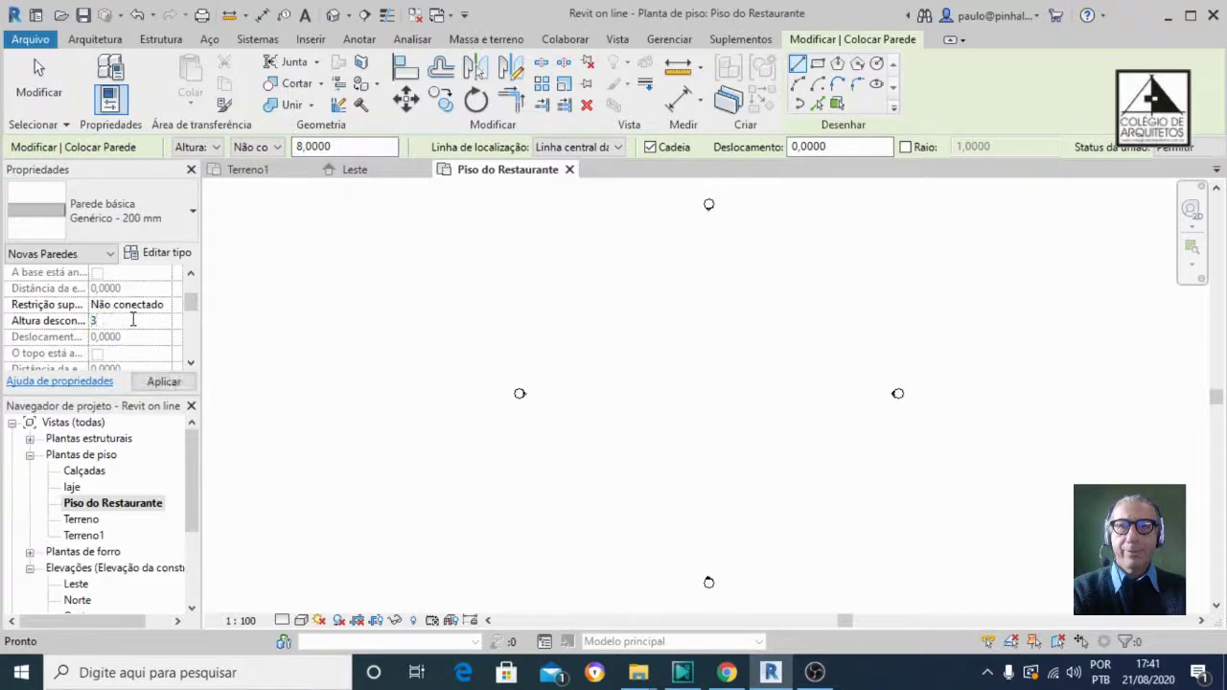
{"action": "key", "text": "Return"}
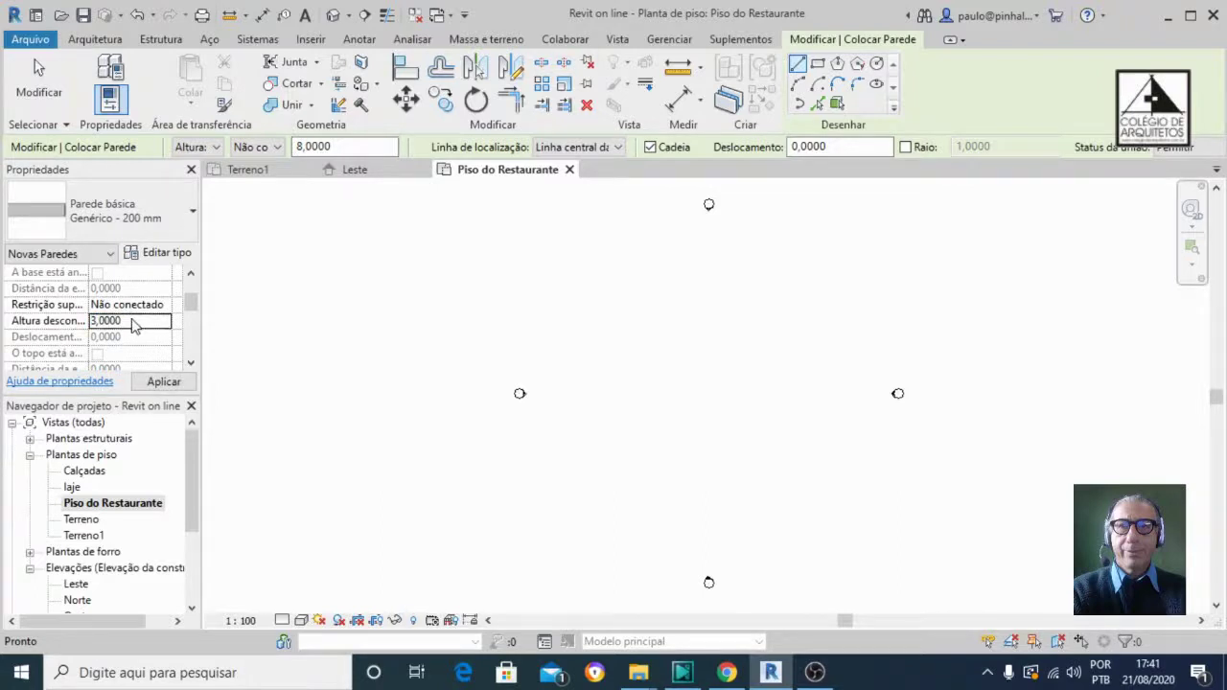
{"action": "left_click", "coordinate": [163, 383]}
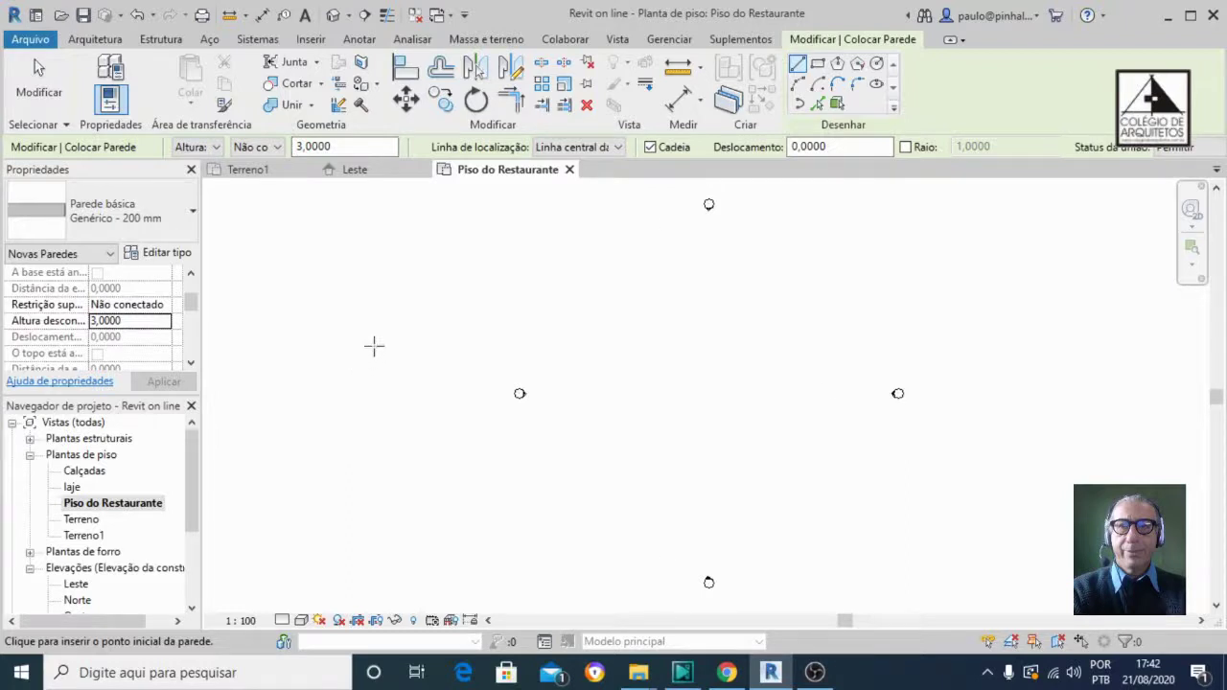
Draw the restaurant's outer walls as a rectangle about 32,10 by 23,00 m between the elevation markers
{"action": "scroll", "coordinate": [374, 347], "scroll_direction": "down", "scroll_amount": 2}
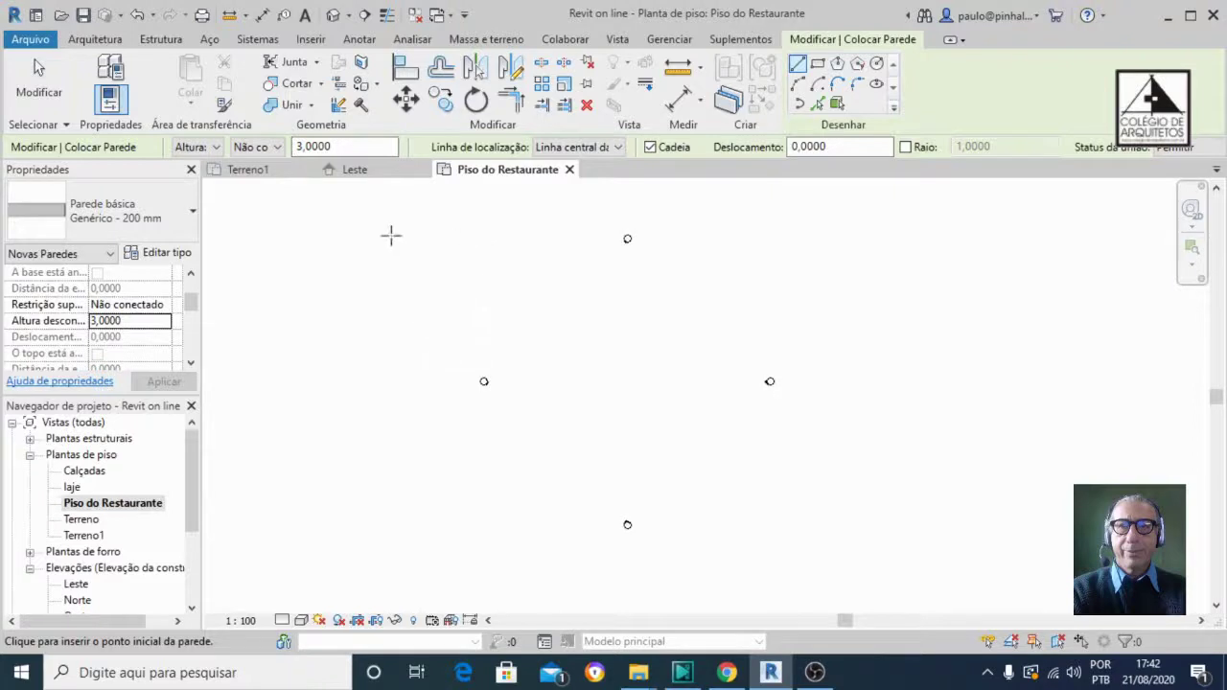
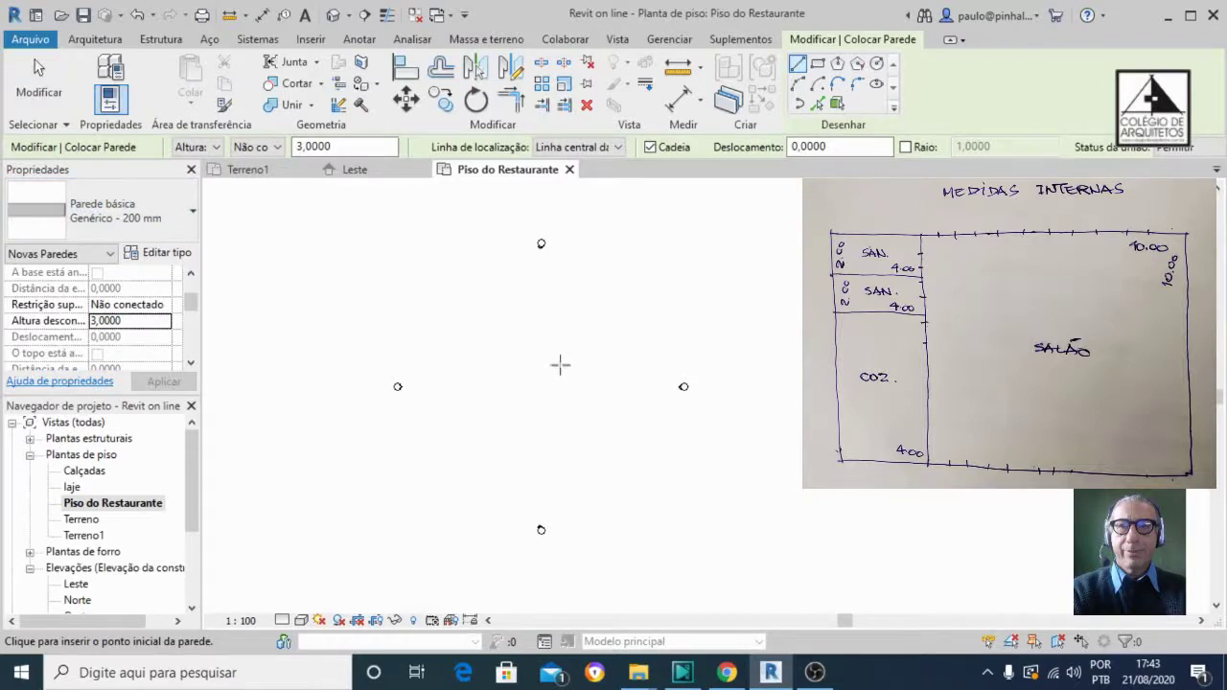
{"action": "scroll", "coordinate": [458, 385], "scroll_direction": "up", "scroll_amount": 2}
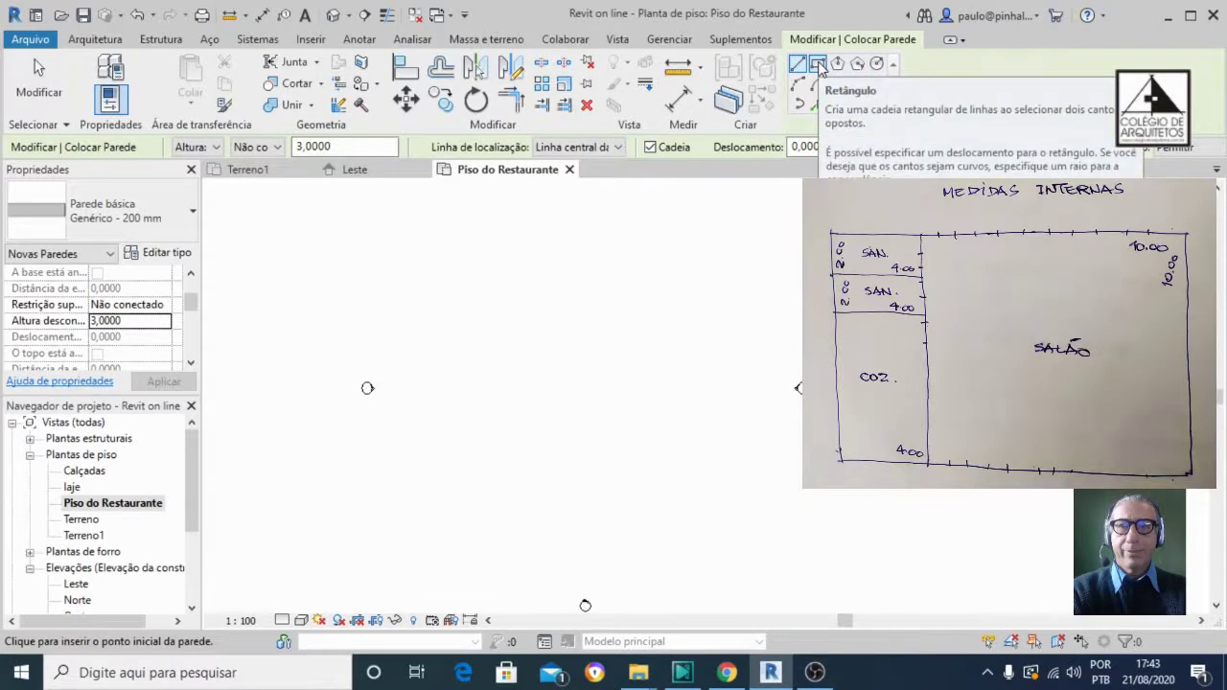
{"action": "left_click", "coordinate": [818, 65]}
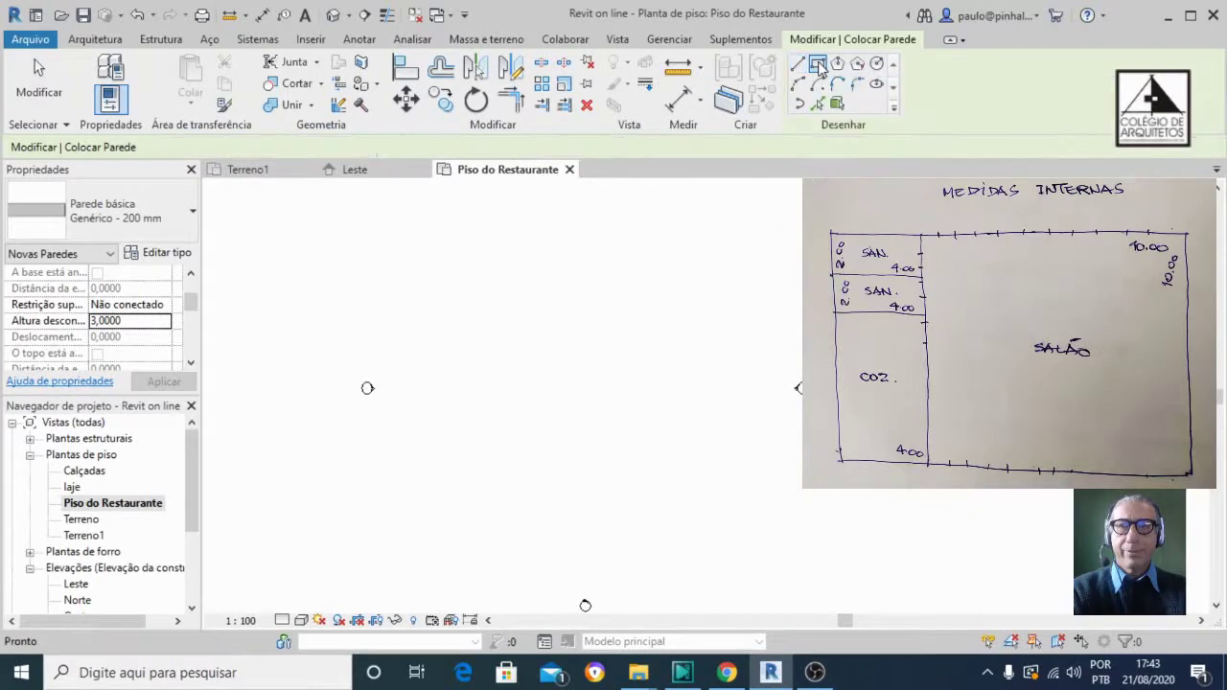
{"action": "left_click", "coordinate": [428, 288]}
{"action": "left_click", "coordinate": [708, 491]}
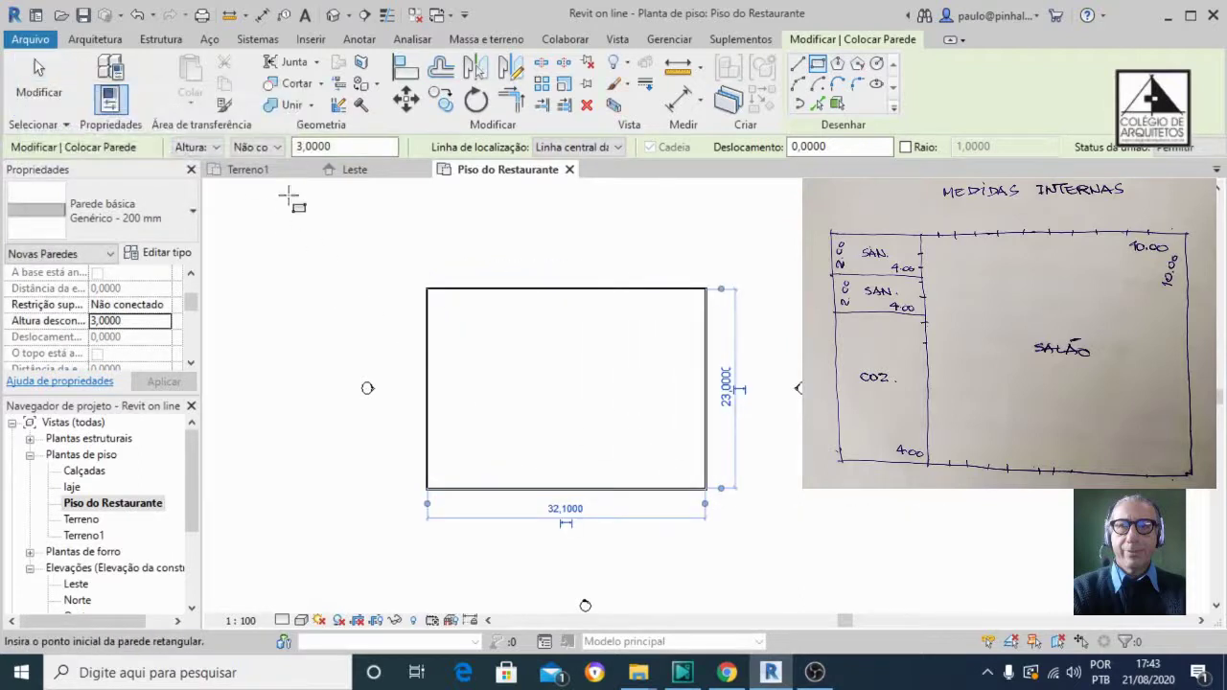
{"action": "left_click", "coordinate": [39, 81]}
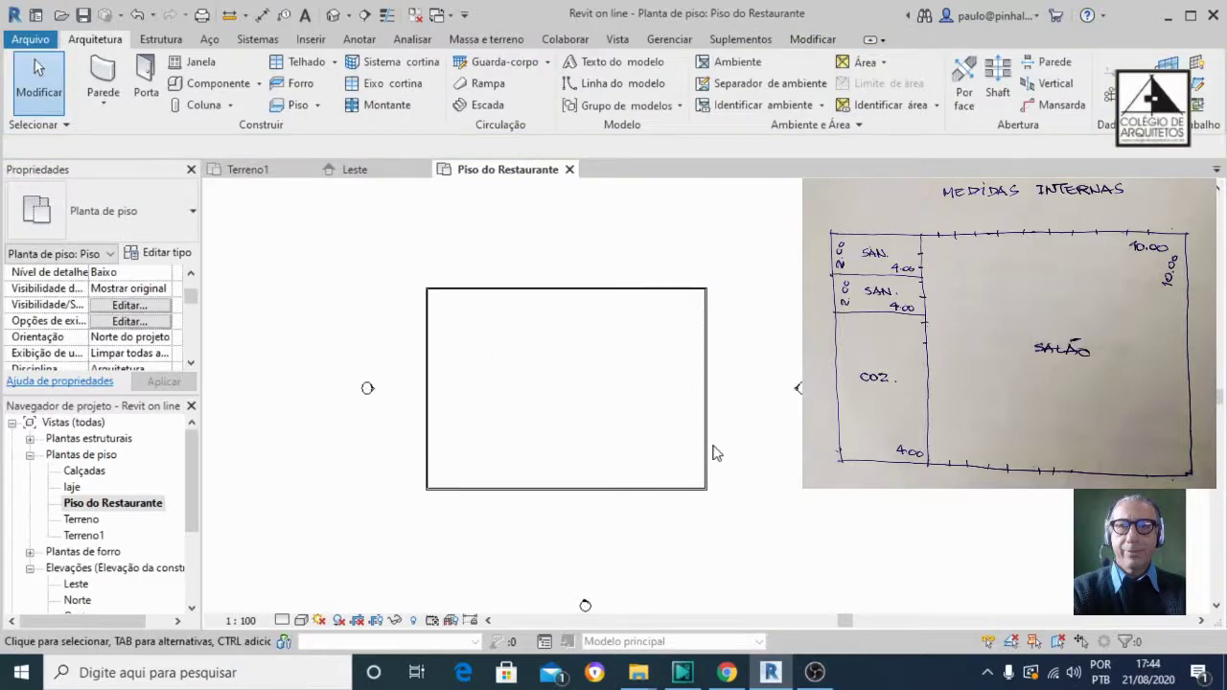
Draw a vertical dividing wall from the upper to the lower outer wall, about 7 m from the left outer wall
{"action": "left_click", "coordinate": [104, 76]}
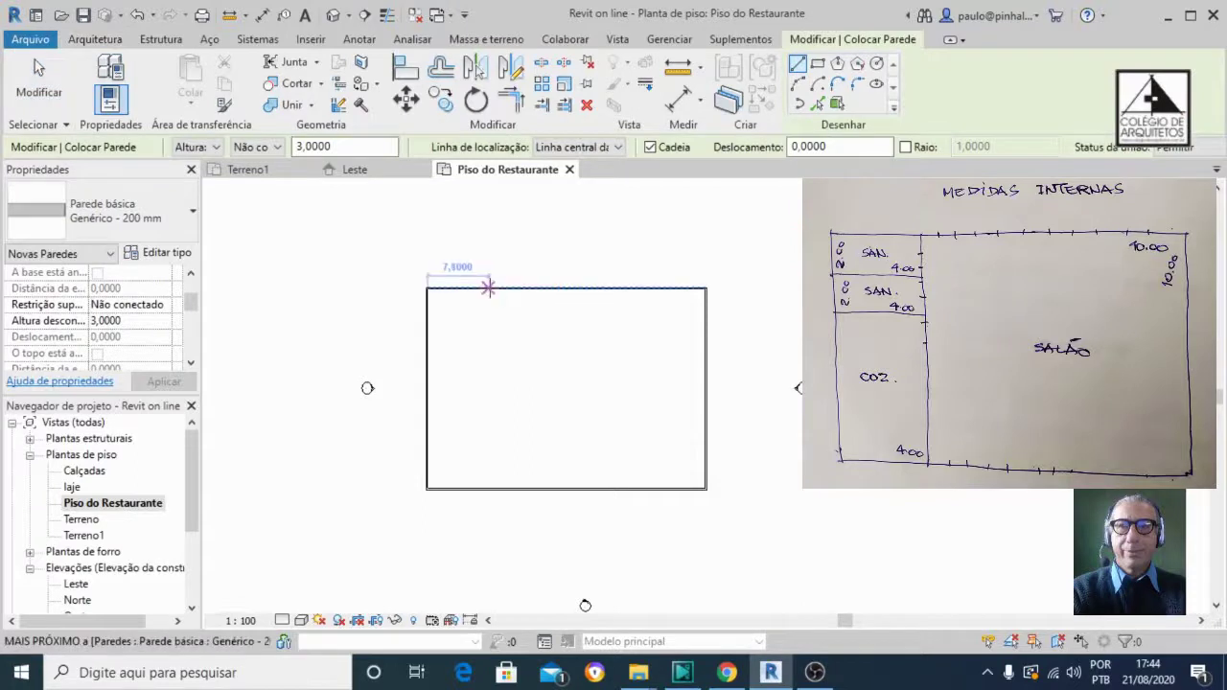
{"action": "left_click", "coordinate": [489, 288]}
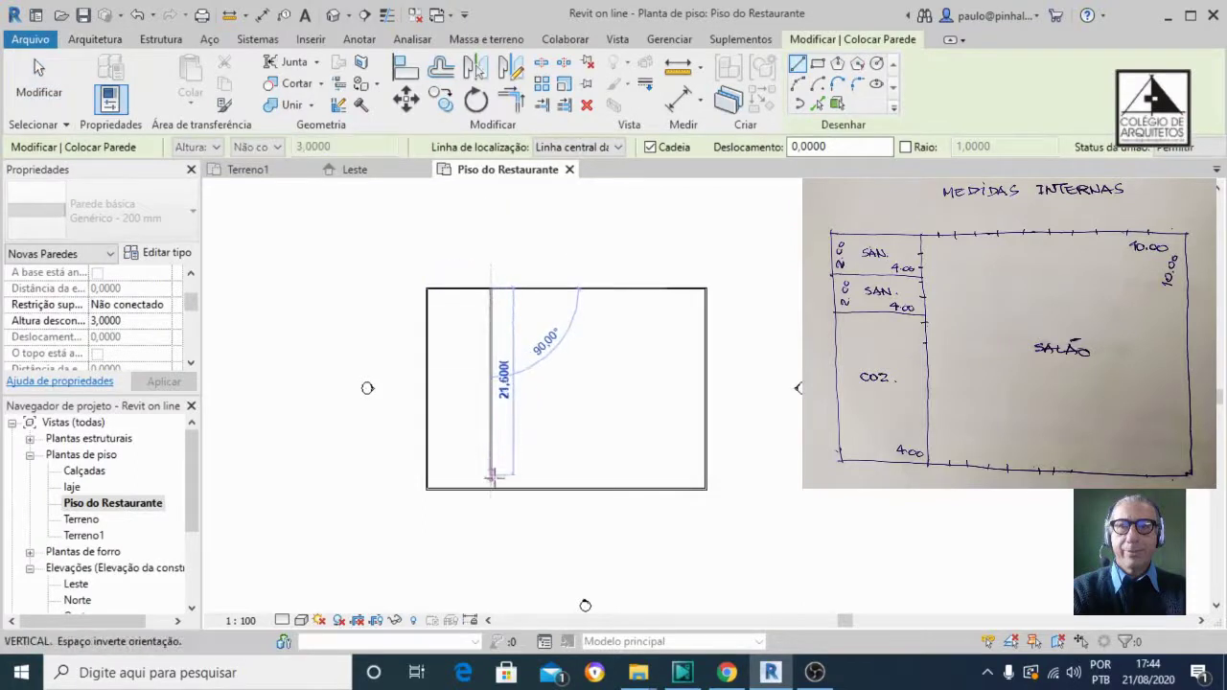
{"action": "left_click", "coordinate": [491, 486]}
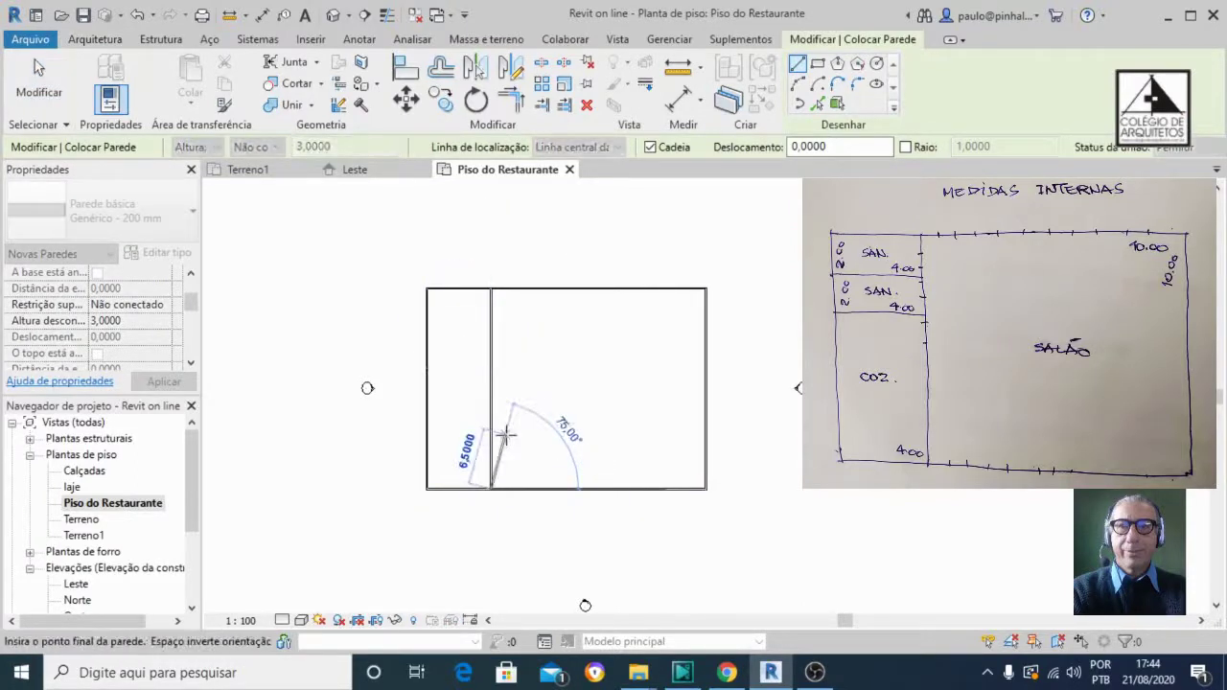
{"action": "key", "text": "Escape"}
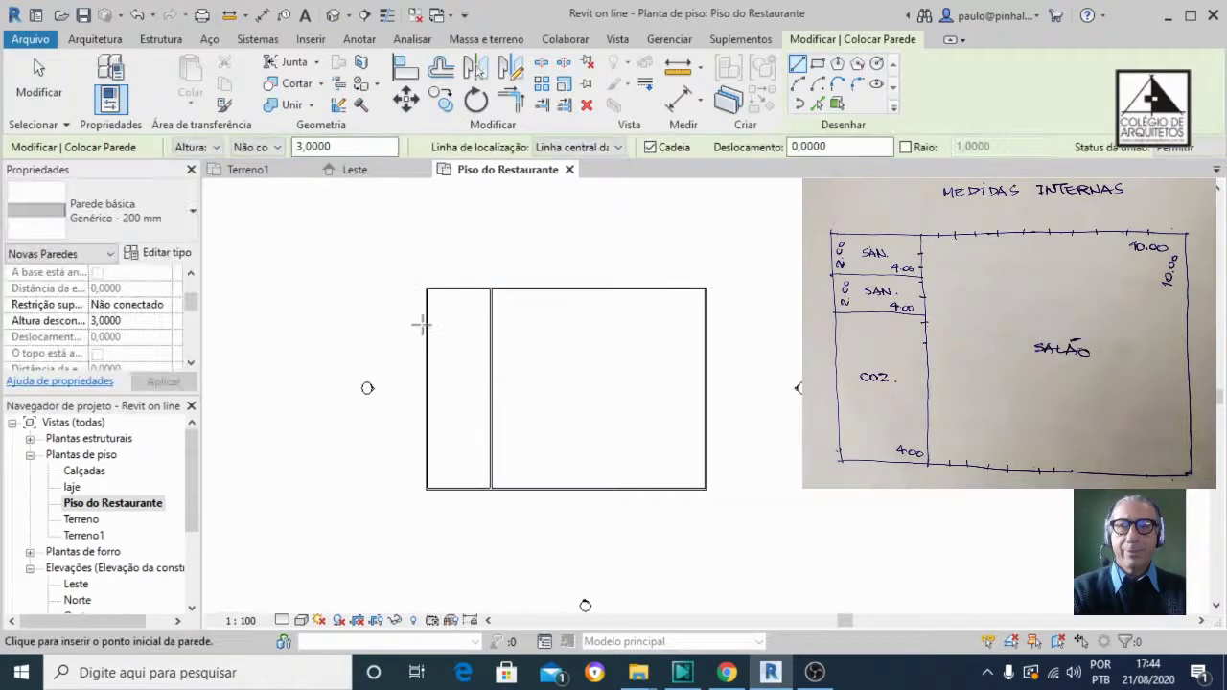
Draw two horizontal walls between the left outer wall and the dividing wall, about 4 m below the upper wall and about 3.1 m further down
{"action": "left_click", "coordinate": [427, 324]}
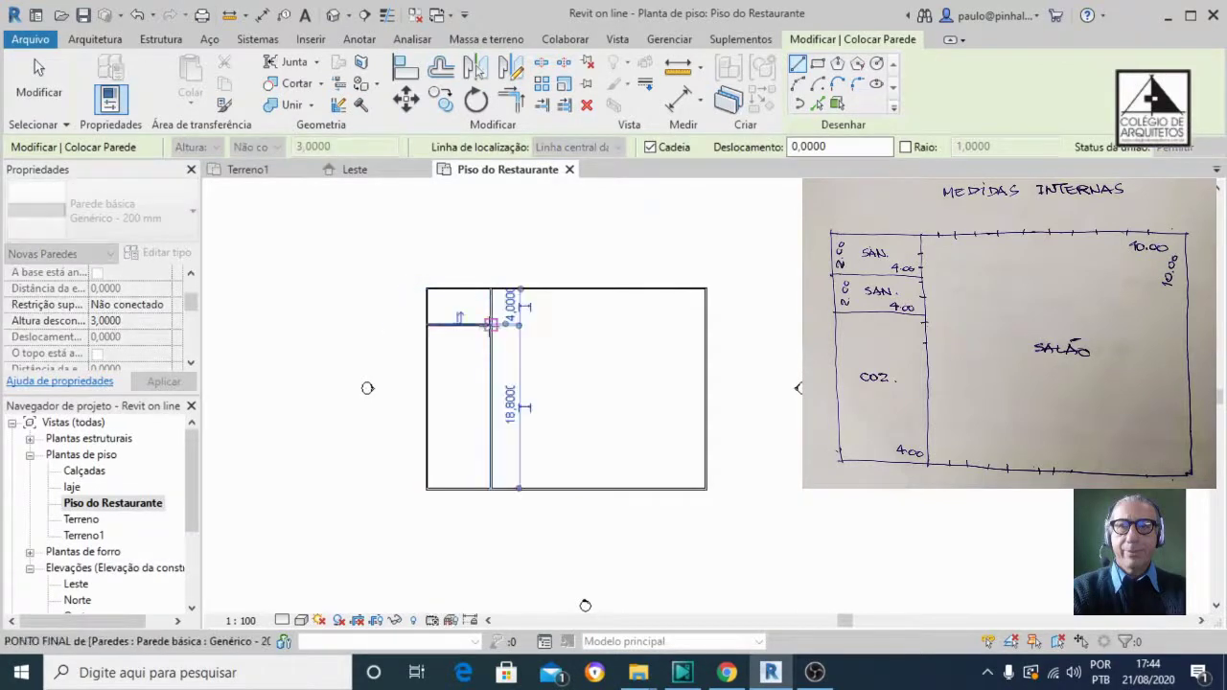
{"action": "key", "text": "Escape"}
{"action": "left_click", "coordinate": [427, 354]}
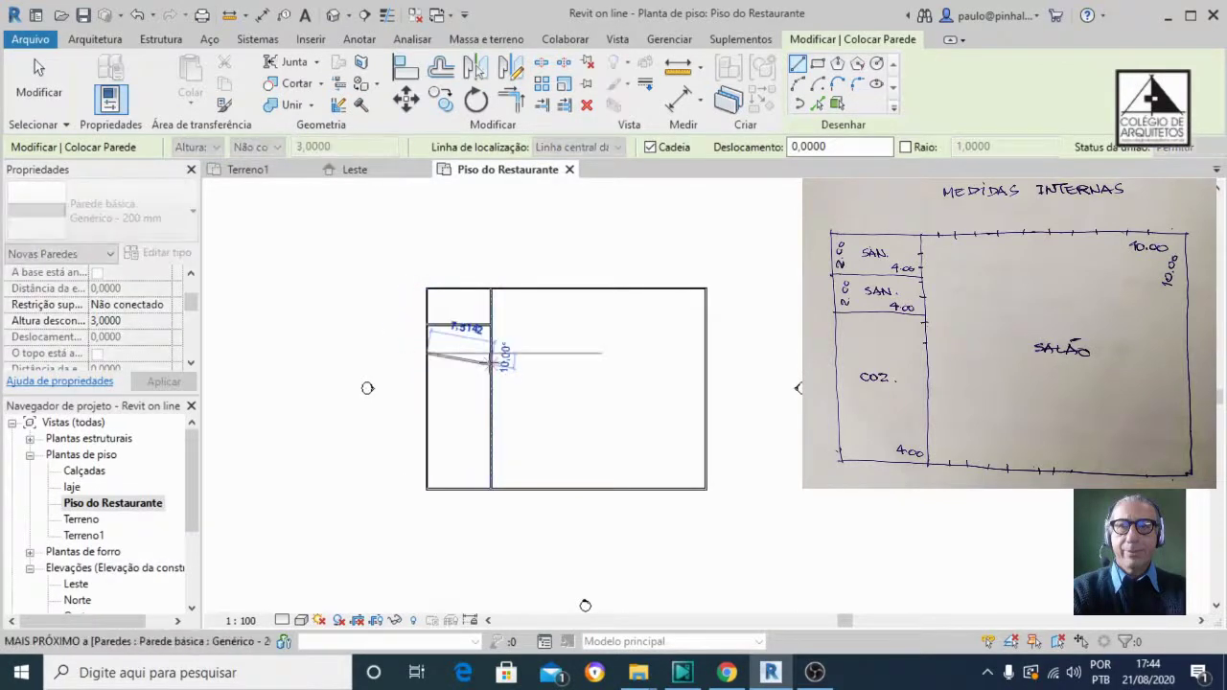
{"action": "left_click", "coordinate": [491, 354]}
{"action": "key", "text": "Escape"}
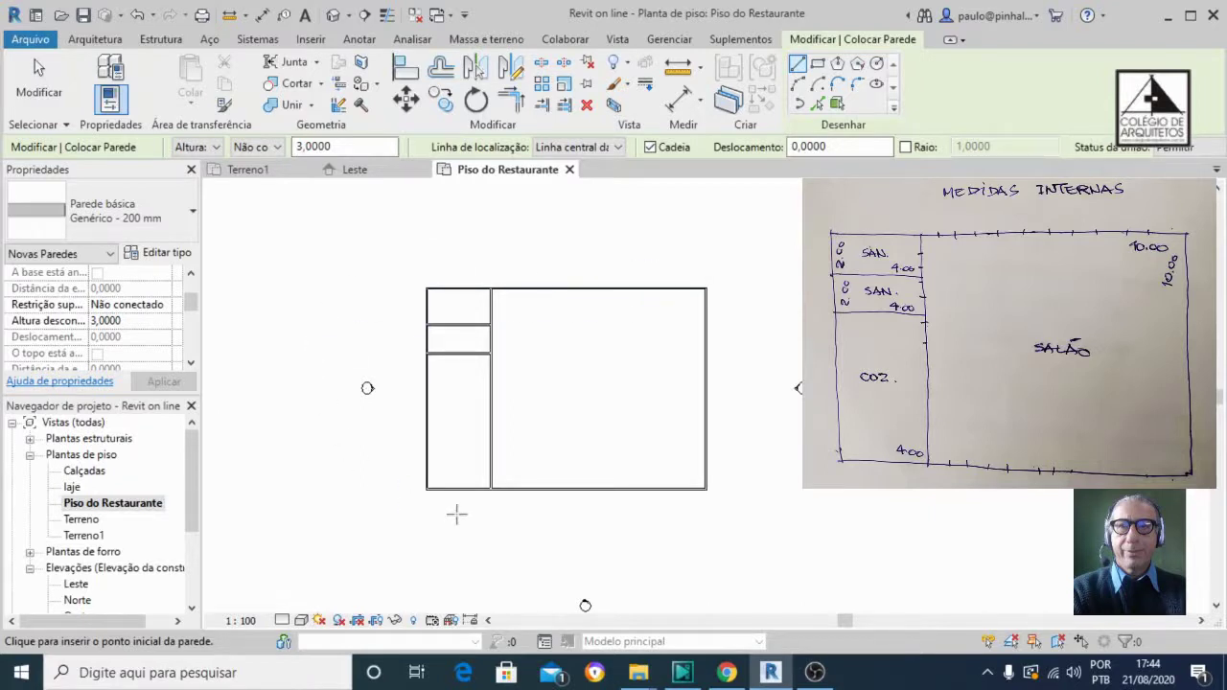
{"action": "scroll", "coordinate": [422, 376], "scroll_direction": "up", "scroll_amount": 2}
{"action": "scroll", "coordinate": [445, 277], "scroll_direction": "up", "scroll_amount": 1}
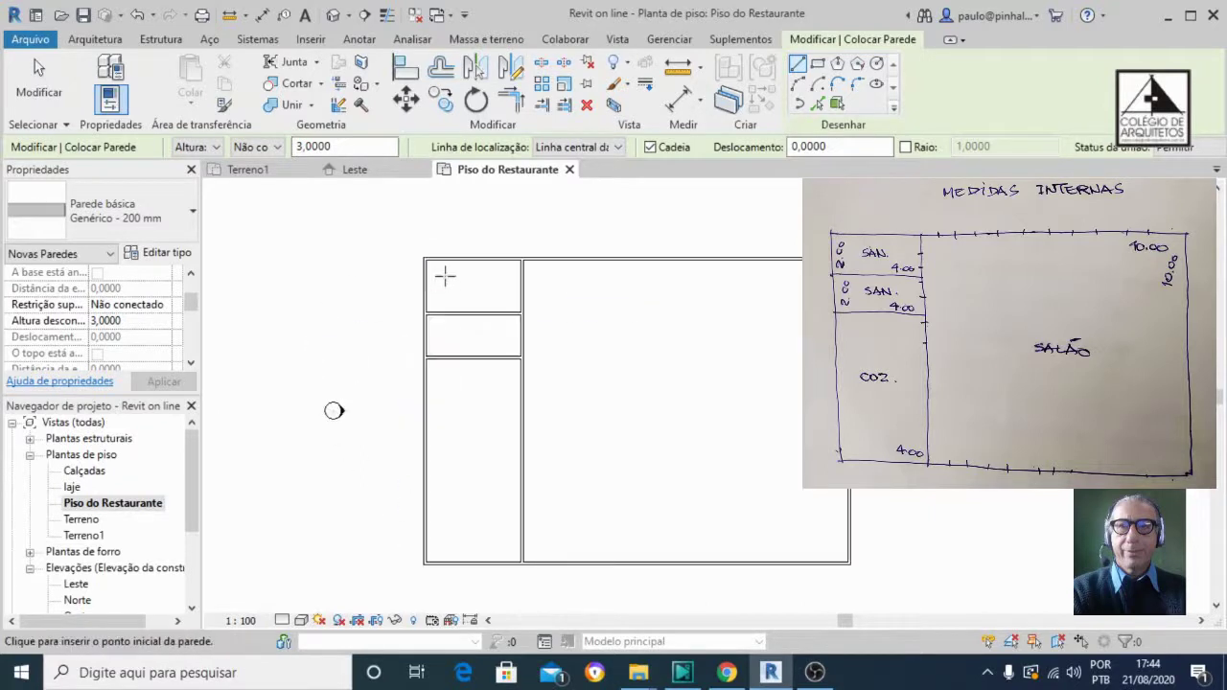
{"action": "key", "text": "Escape"}
{"action": "key", "text": "Escape"}
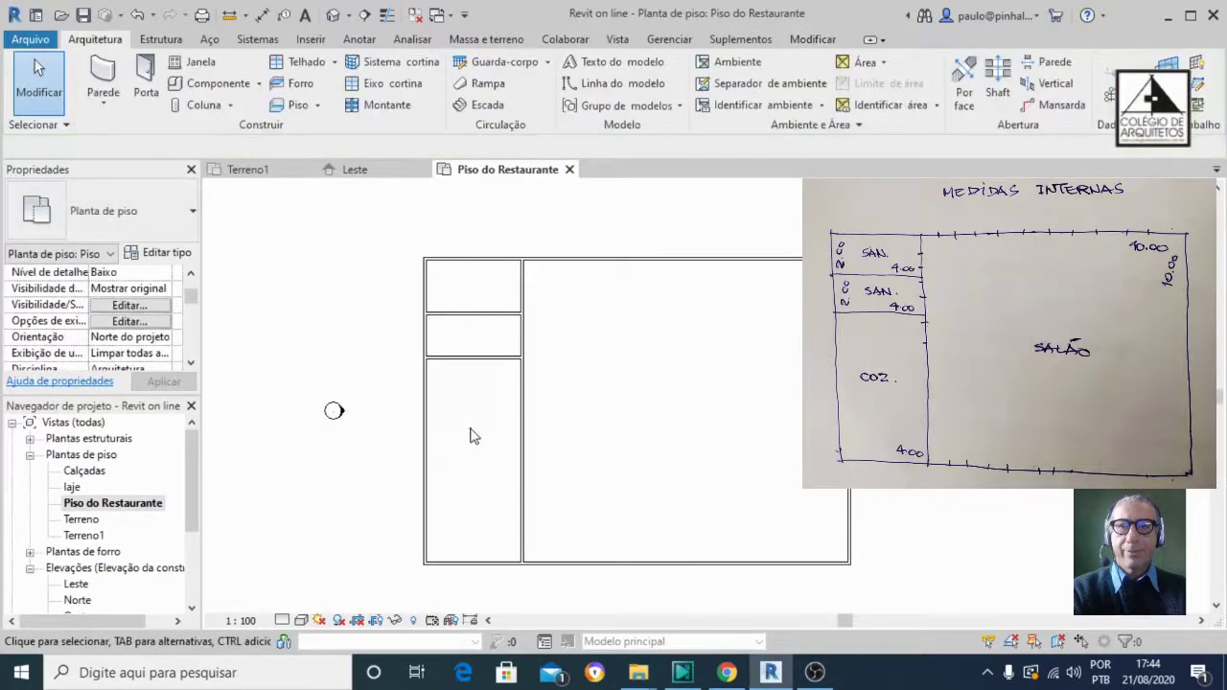
Set the distance between the upper outer wall and the first horizontal partition to 2 m
{"action": "scroll", "coordinate": [471, 477], "scroll_direction": "down", "scroll_amount": 1}
{"action": "scroll", "coordinate": [474, 335], "scroll_direction": "up", "scroll_amount": 1}
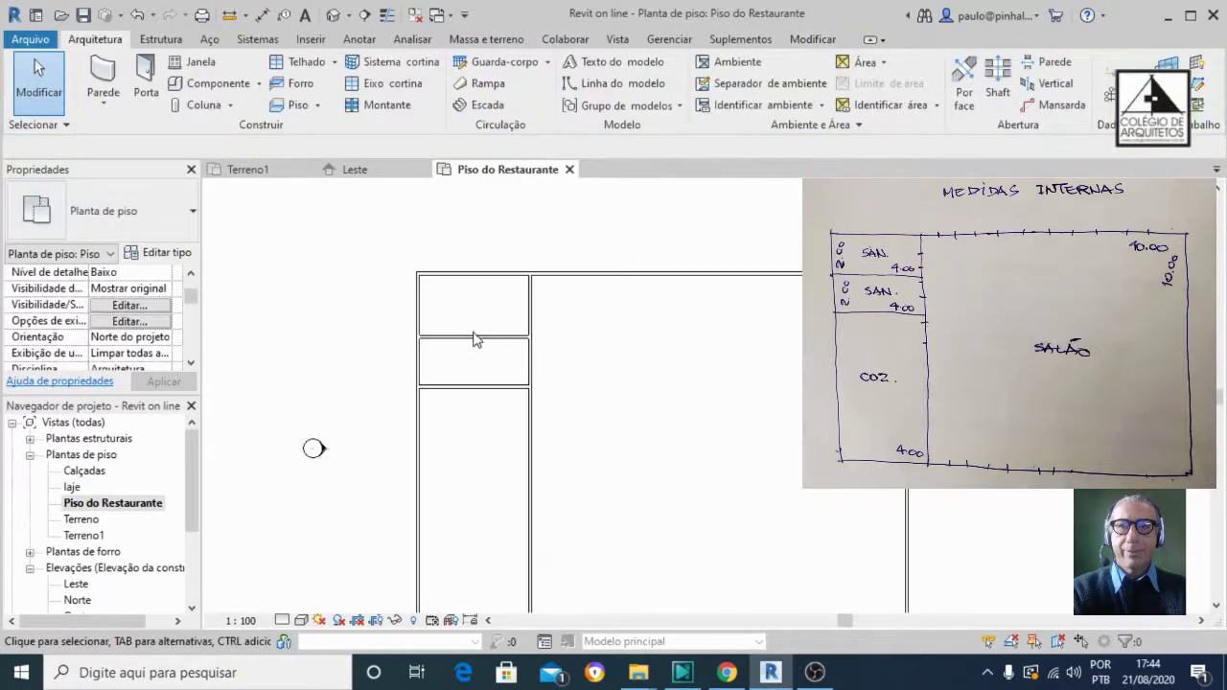
{"action": "left_click", "coordinate": [475, 338]}
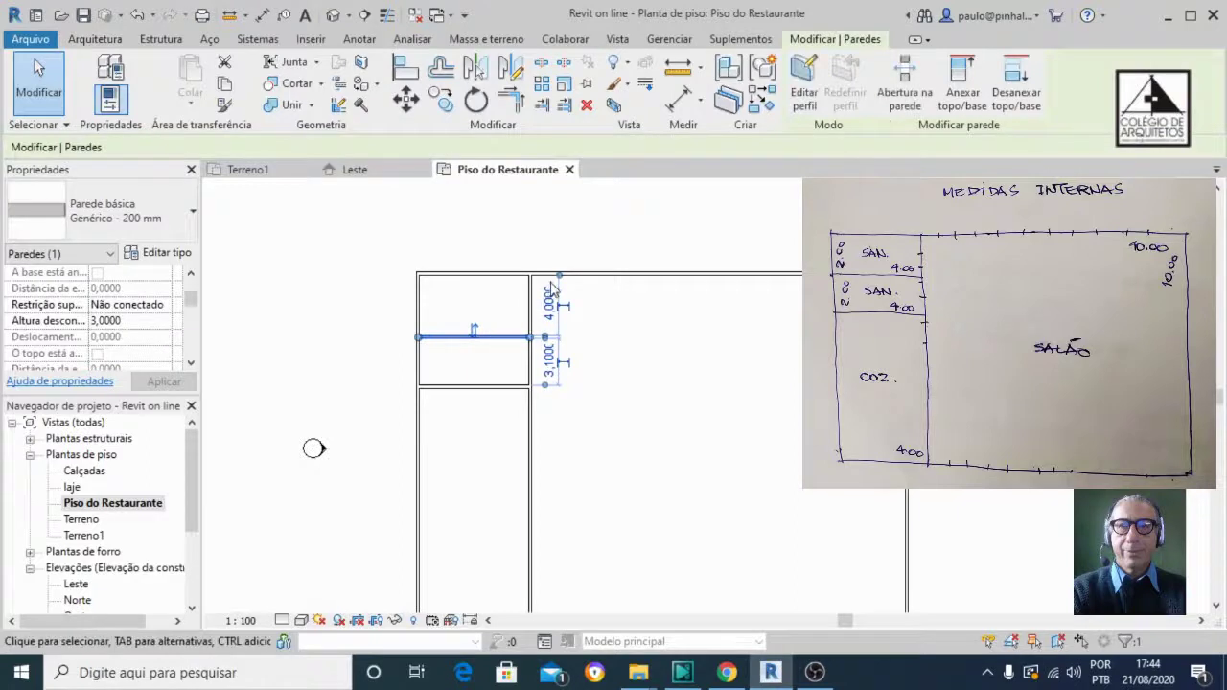
{"action": "scroll", "coordinate": [551, 322], "scroll_direction": "up", "scroll_amount": 2}
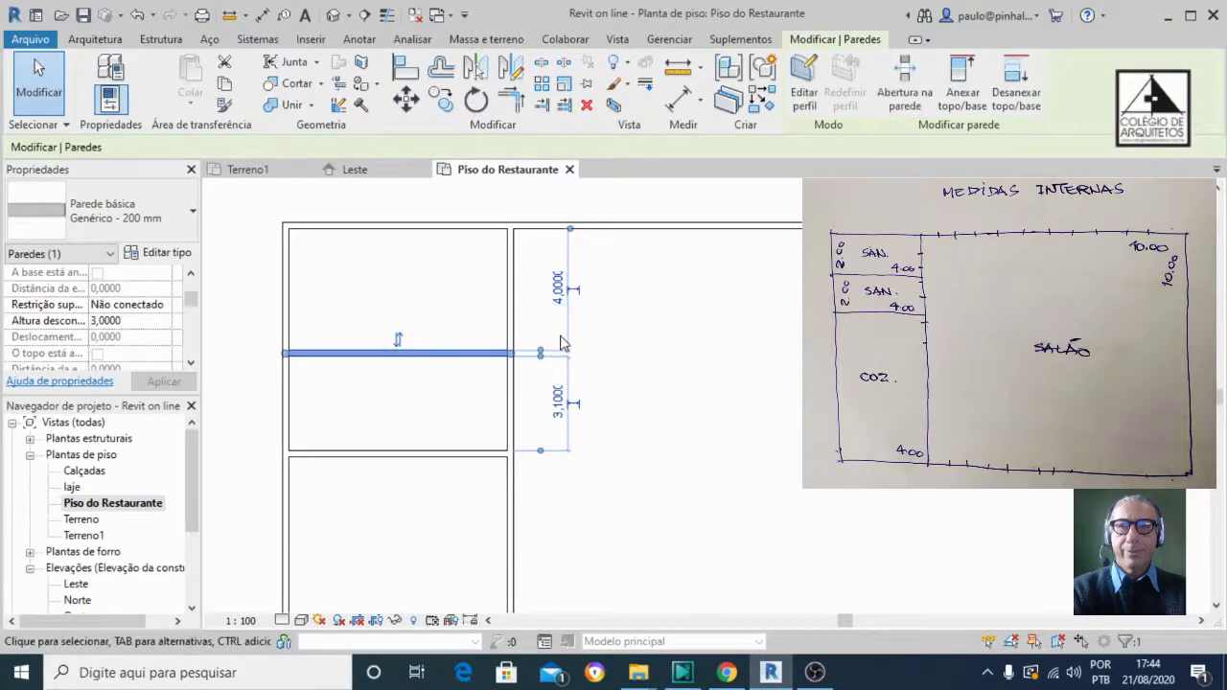
{"action": "scroll", "coordinate": [564, 343], "scroll_direction": "down", "scroll_amount": 4}
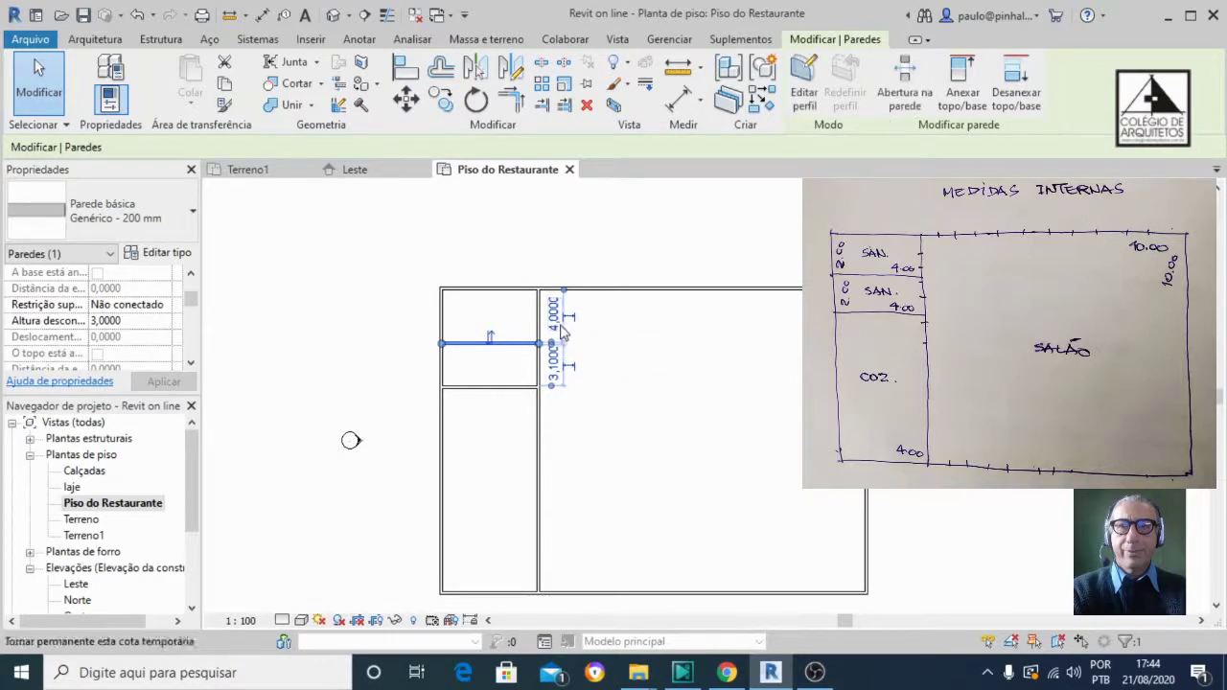
{"action": "scroll", "coordinate": [552, 326], "scroll_direction": "up", "scroll_amount": 3}
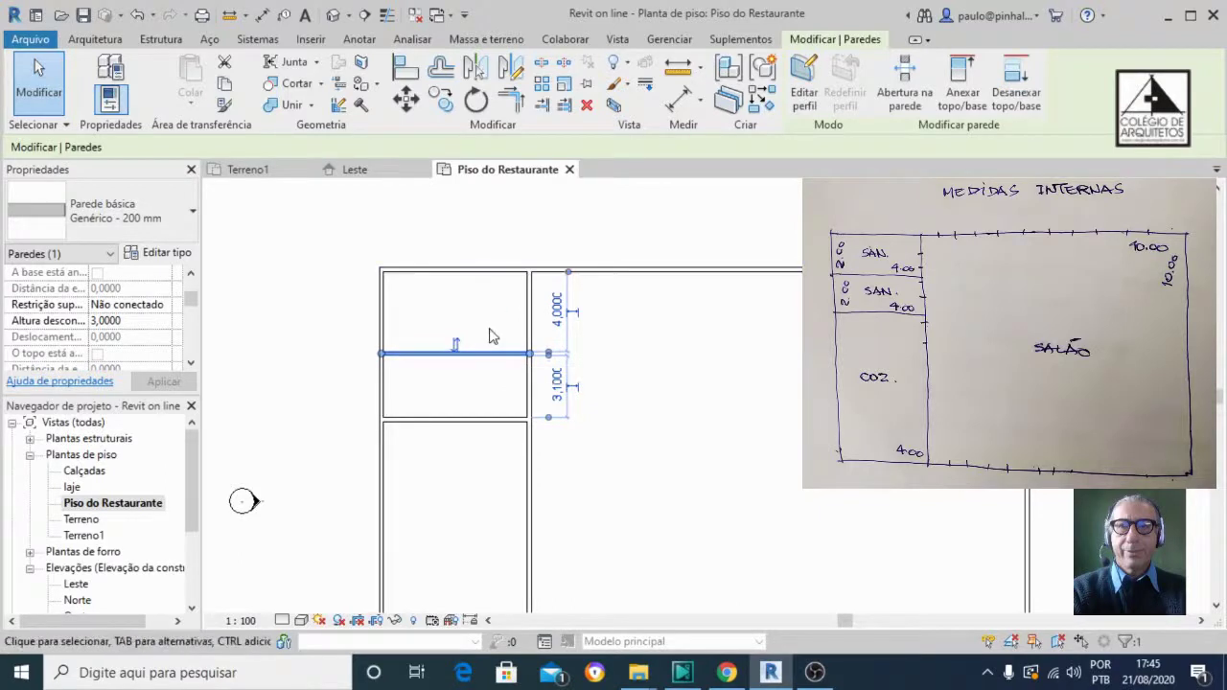
{"action": "left_click", "coordinate": [532, 403]}
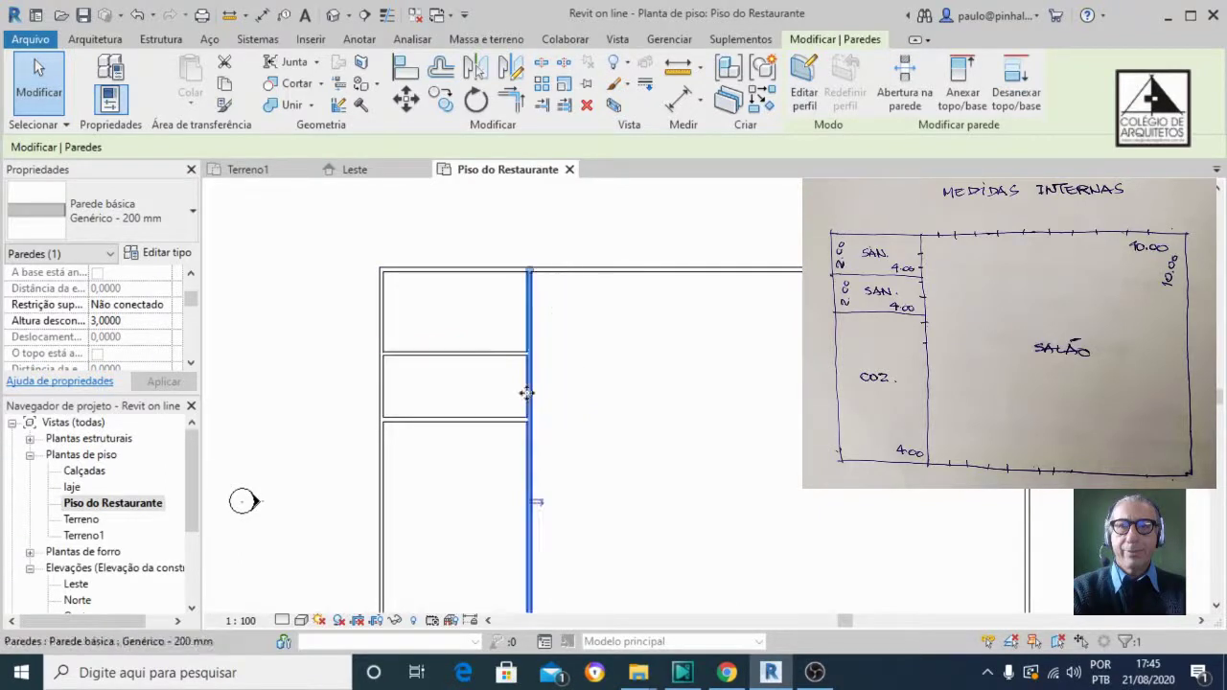
{"action": "left_click", "coordinate": [491, 356]}
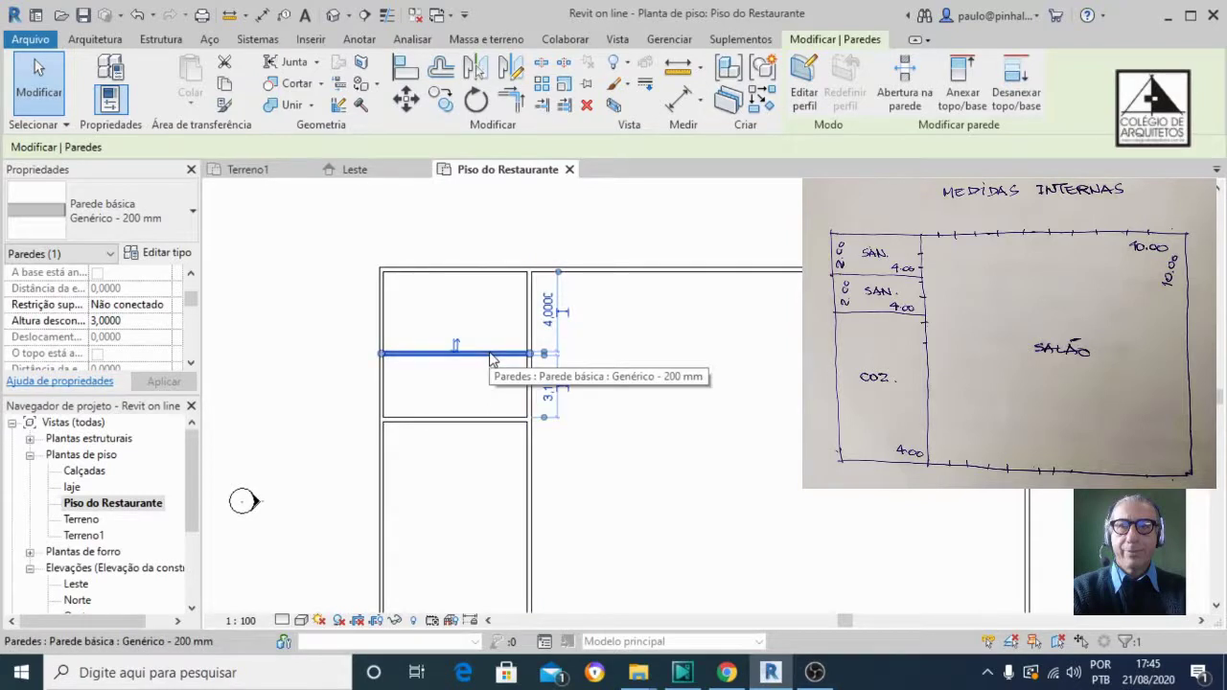
{"action": "left_click", "coordinate": [552, 316]}
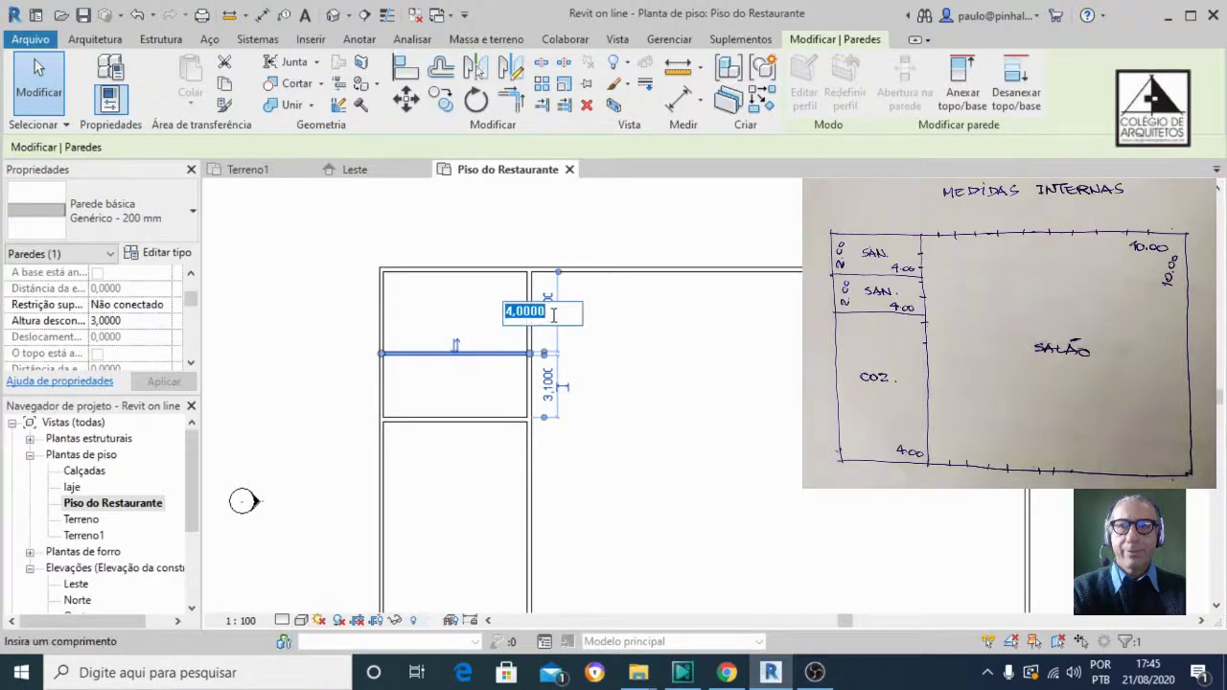
{"action": "type", "text": "2"}
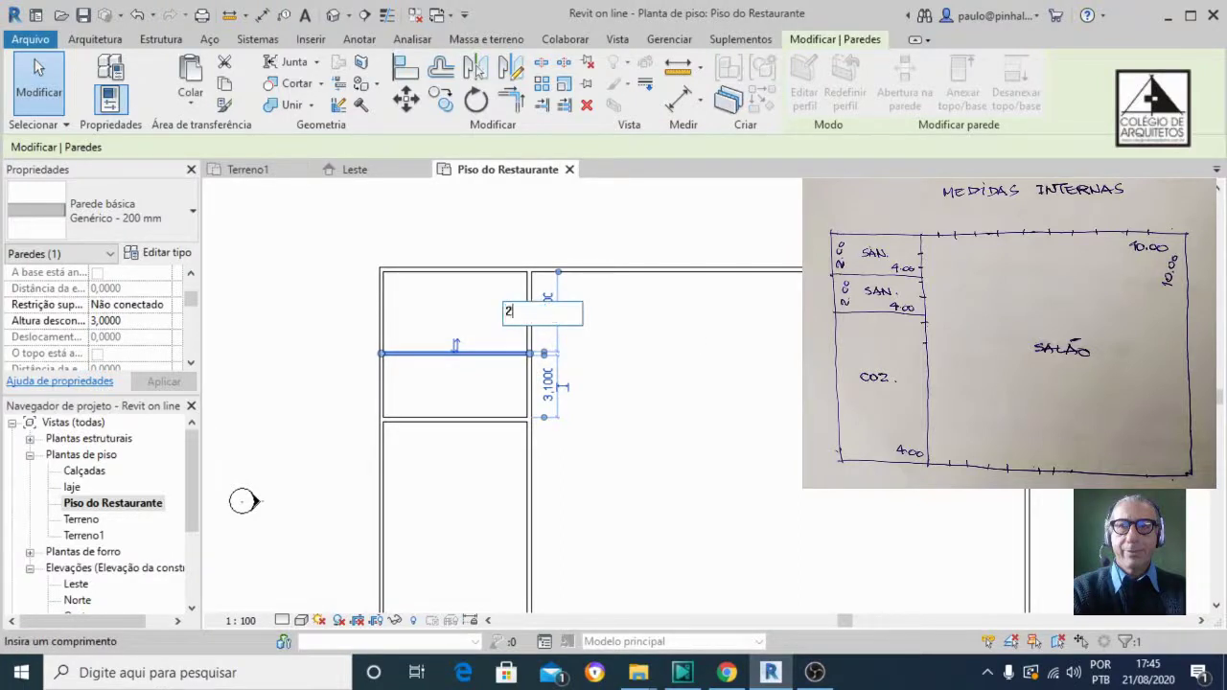
{"action": "key", "text": "Return"}
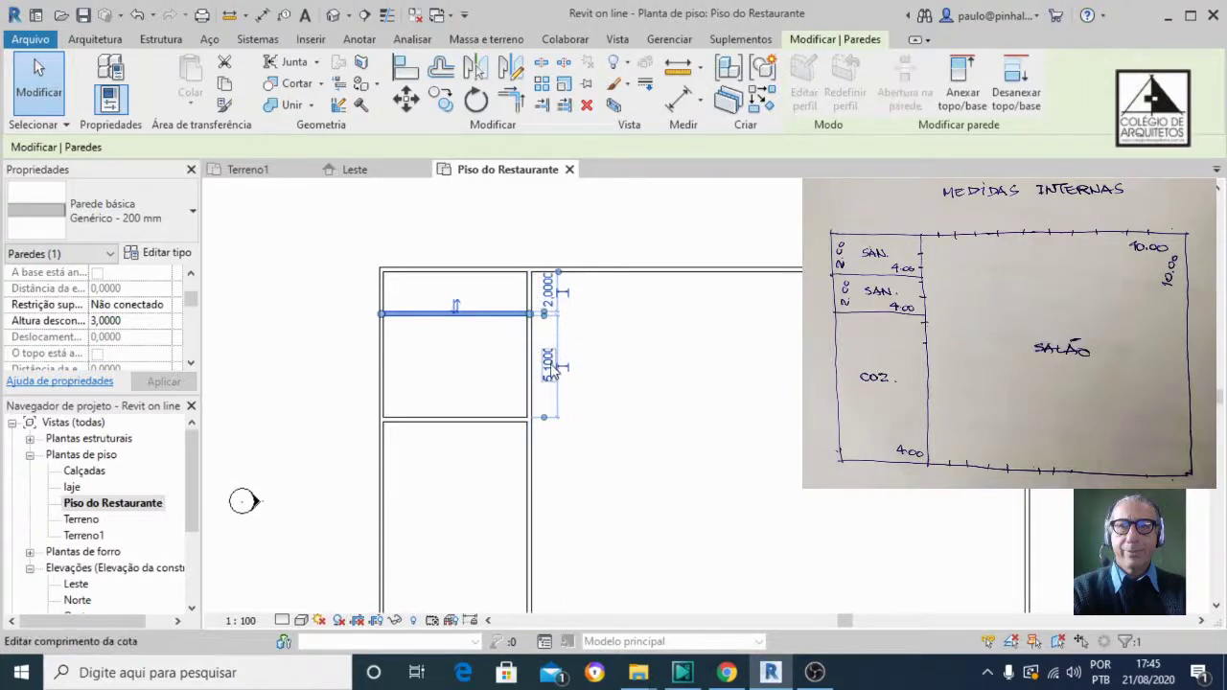
Set the second horizontal partition 2 m below the first one
{"action": "left_click", "coordinate": [489, 422]}
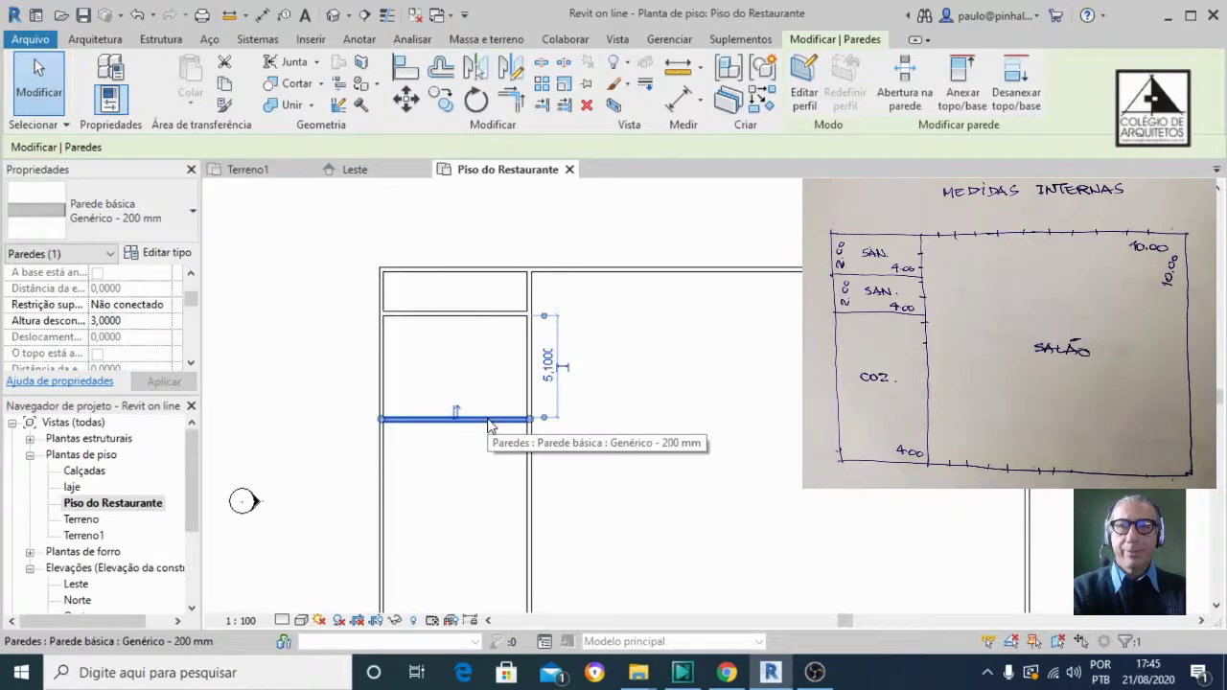
{"action": "left_click", "coordinate": [546, 365]}
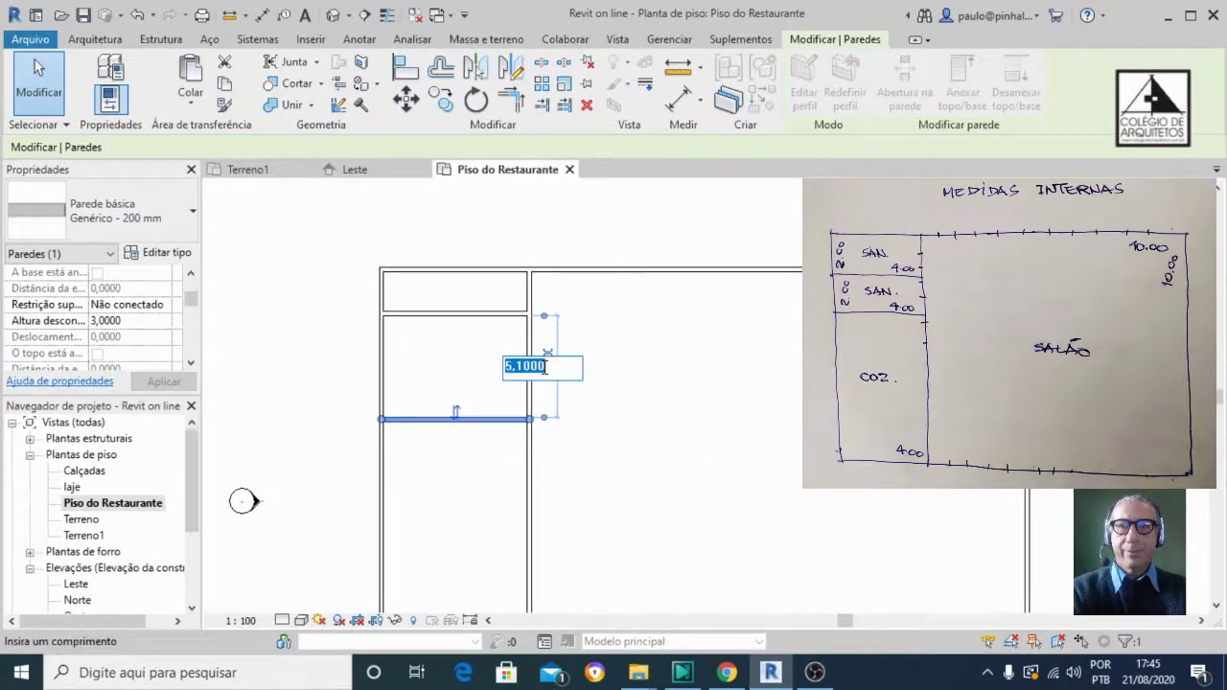
{"action": "type", "text": "2"}
{"action": "key", "text": "Return"}
{"action": "left_click", "coordinate": [613, 427]}
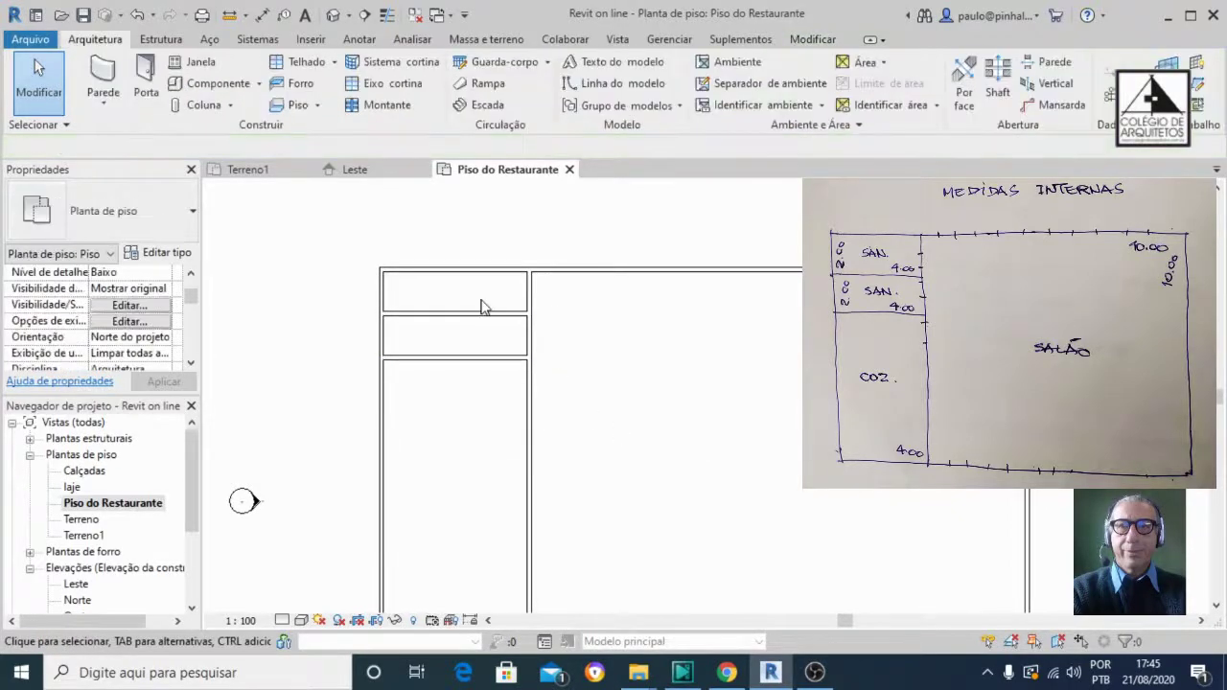
Set the distance between the left outer wall and the vertical dividing wall to 4 m
{"action": "scroll", "coordinate": [482, 307], "scroll_direction": "down", "scroll_amount": 3}
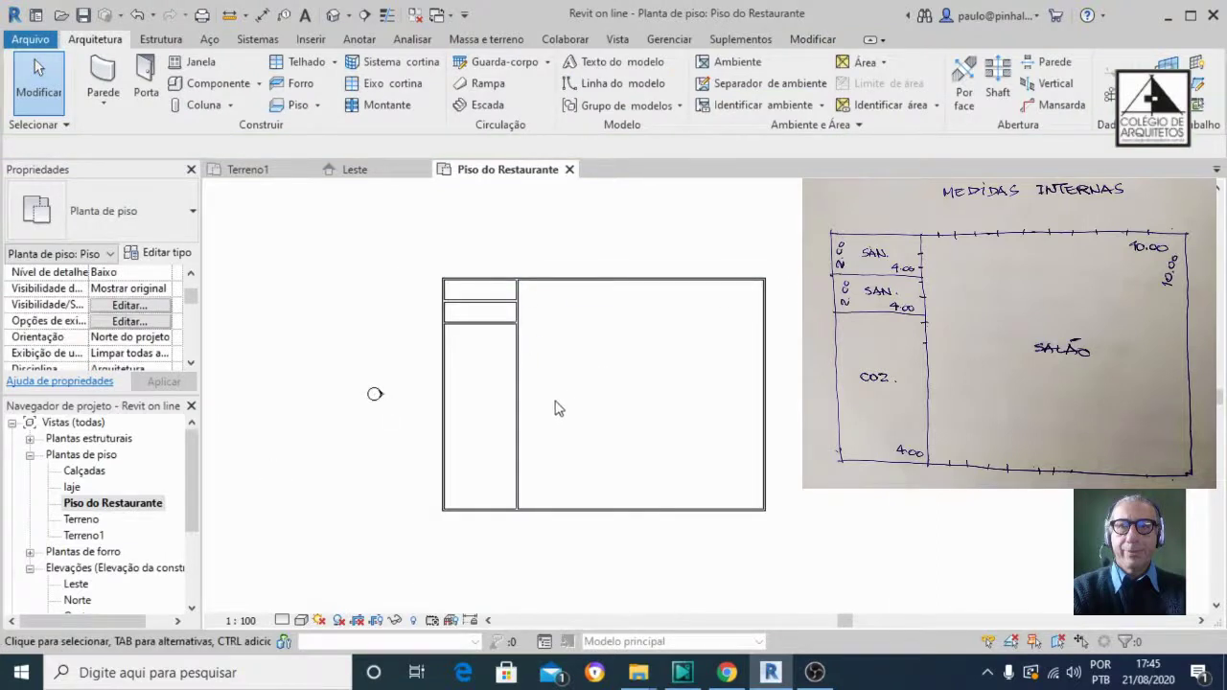
{"action": "left_click", "coordinate": [517, 458]}
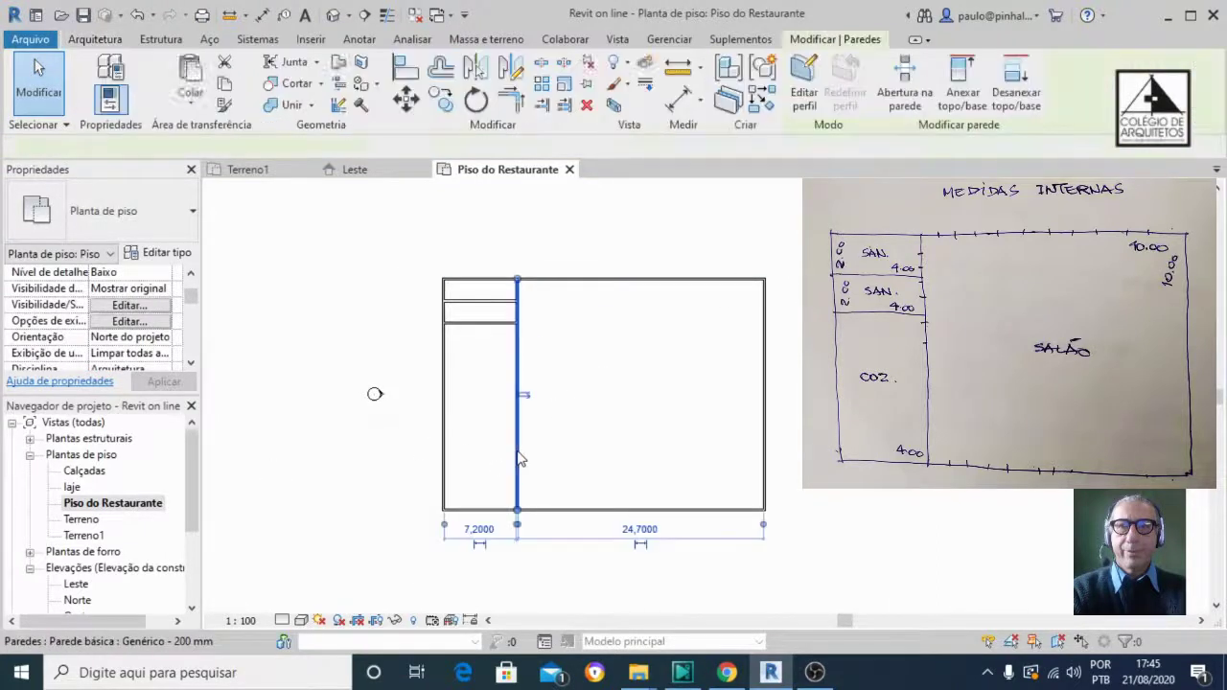
{"action": "left_click", "coordinate": [480, 532]}
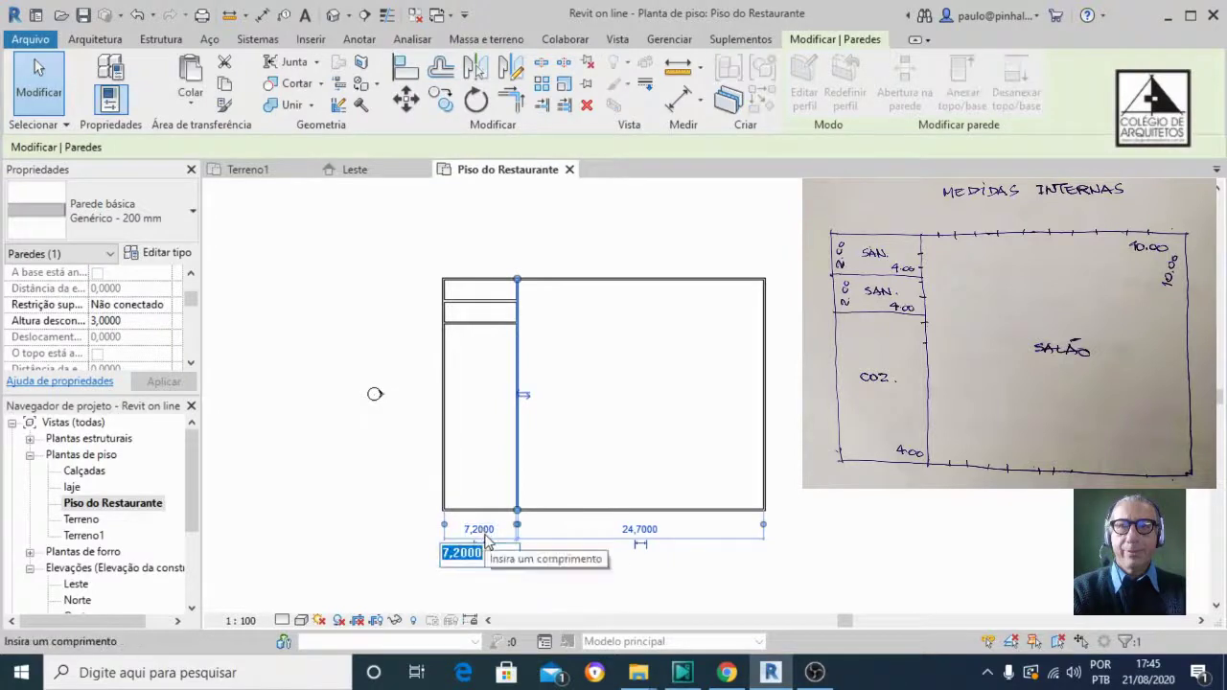
{"action": "type", "text": "4"}
{"action": "key", "text": "Return"}
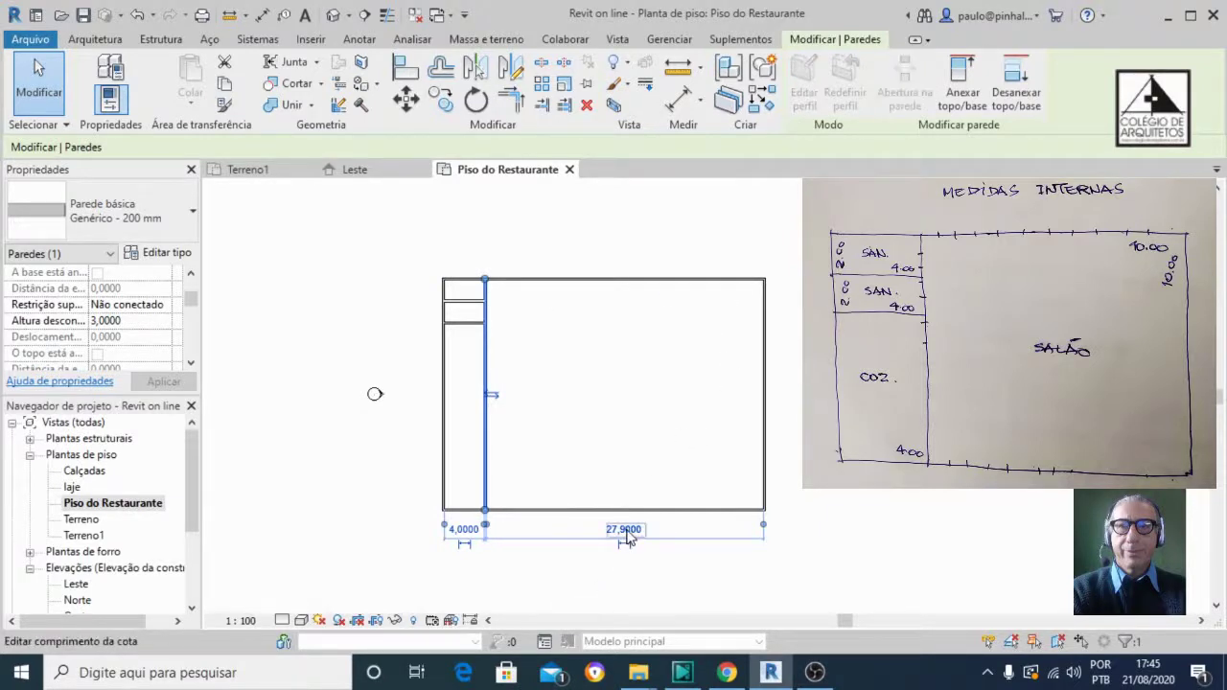
Try to place the dividing wall 10 m from the right outer wall, and undo that move
{"action": "left_click", "coordinate": [625, 531]}
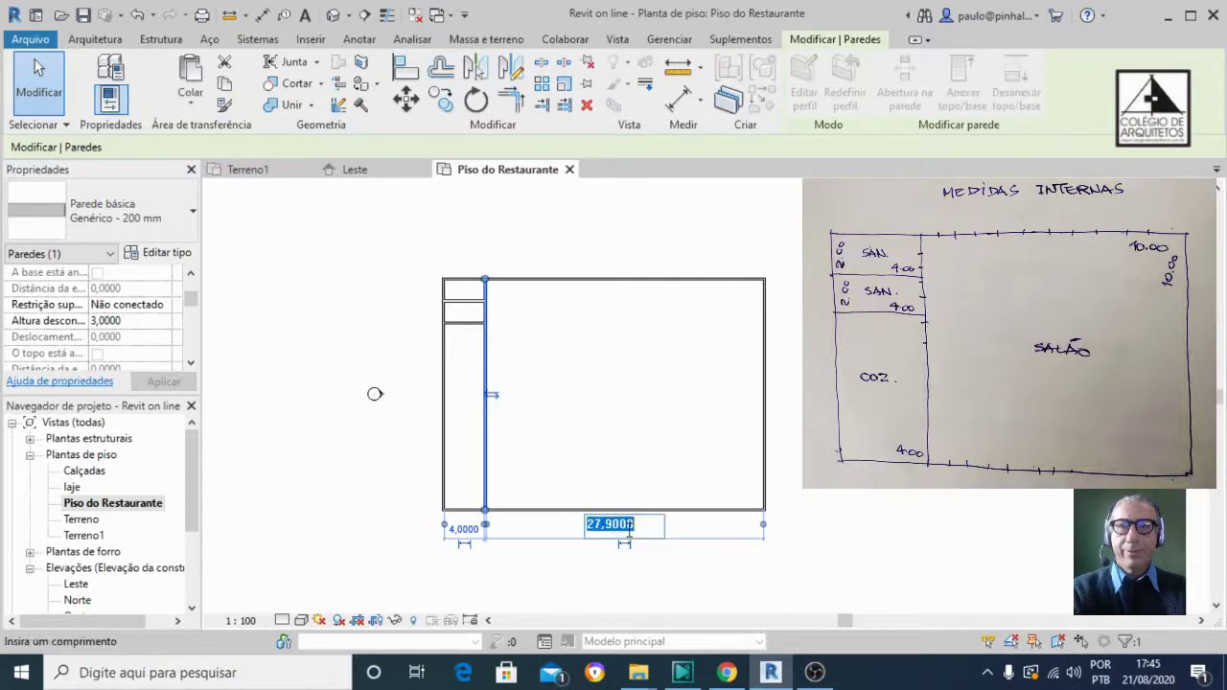
{"action": "type", "text": "10"}
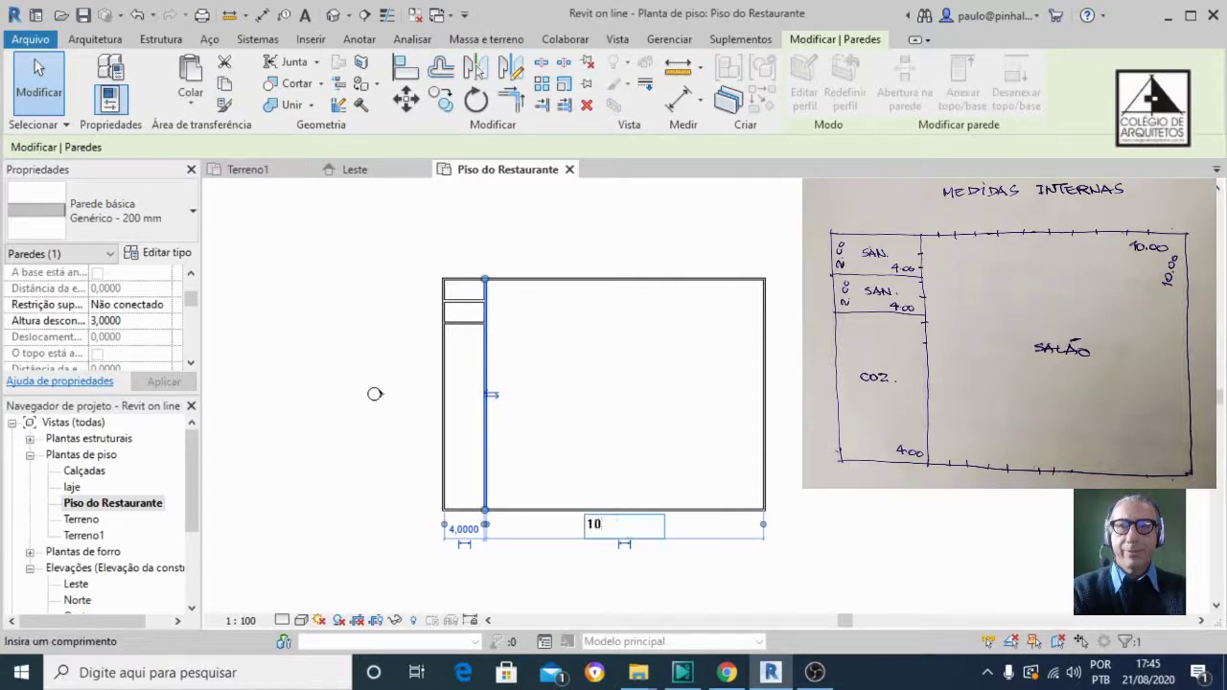
{"action": "key", "text": "Return"}
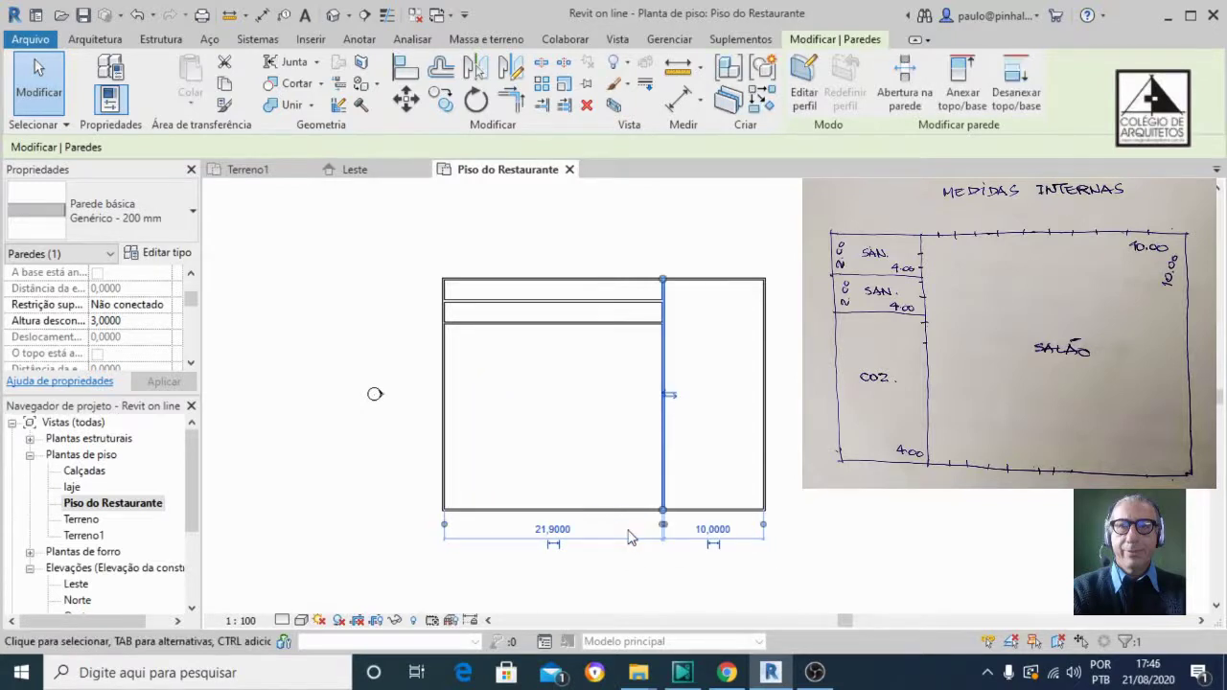
{"action": "key", "text": "ctrl+z"}
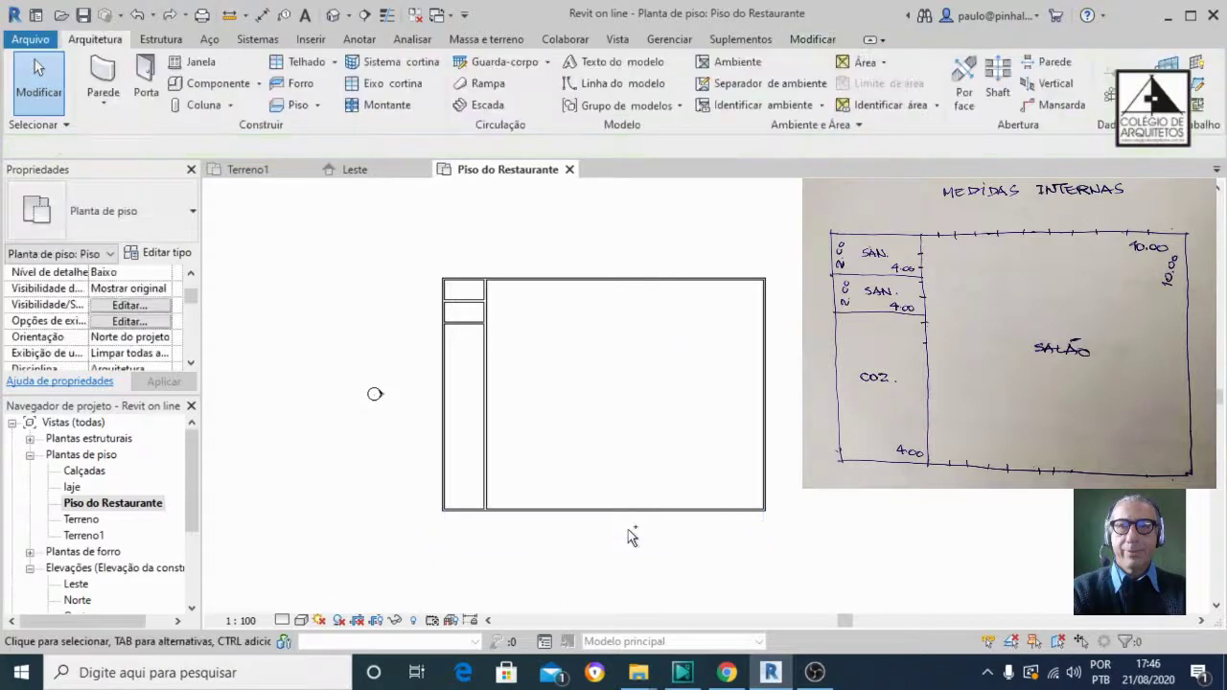
{"action": "double_click", "coordinate": [486, 447]}
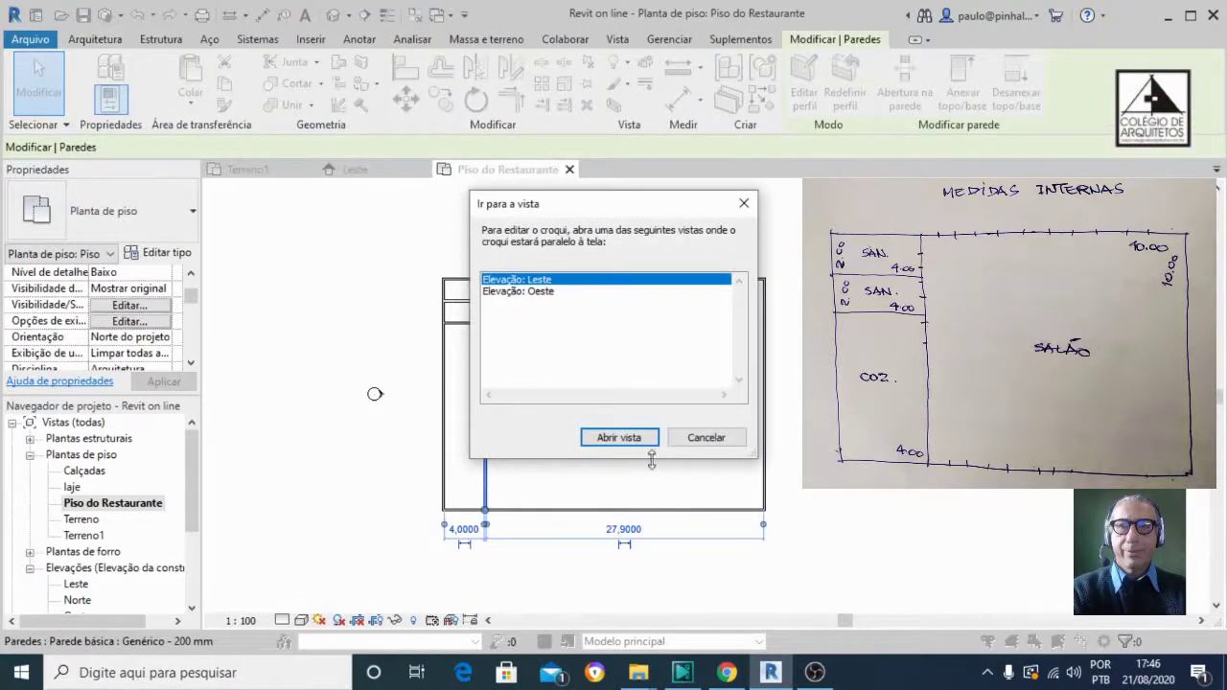
{"action": "left_click", "coordinate": [724, 439]}
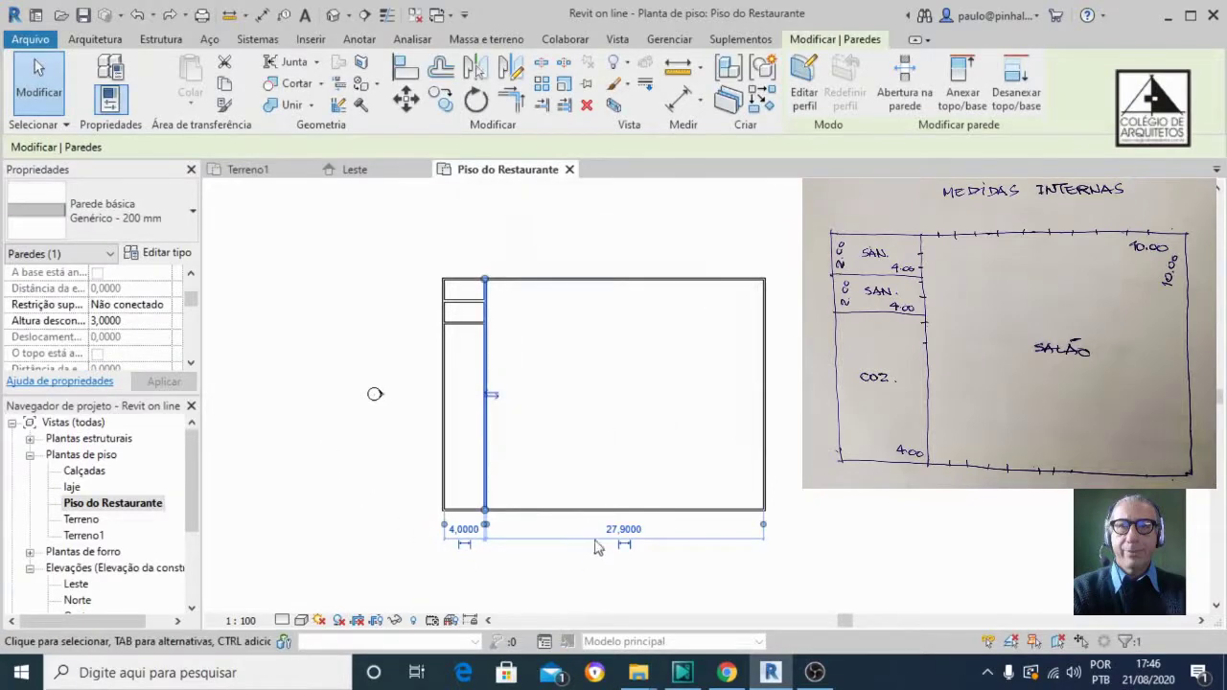
{"action": "left_click", "coordinate": [599, 571]}
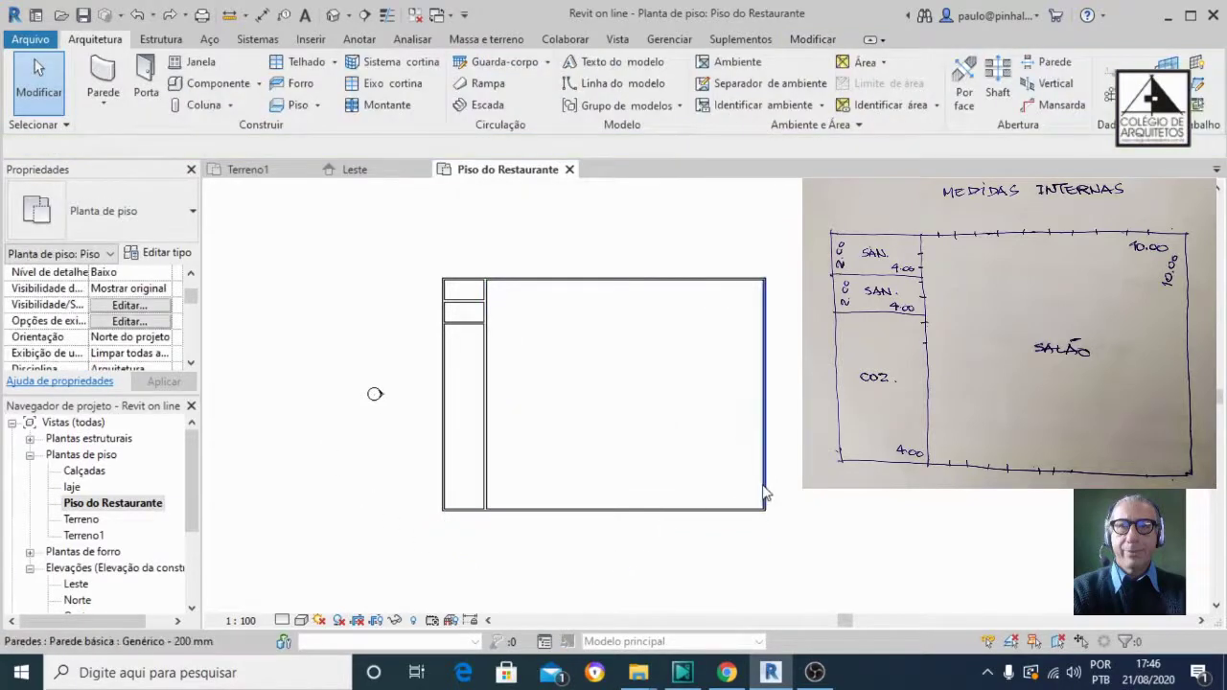
Move the right outer wall so the hall measures 10 m from the dividing wall
{"action": "left_click", "coordinate": [766, 495]}
{"action": "left_click", "coordinate": [628, 532]}
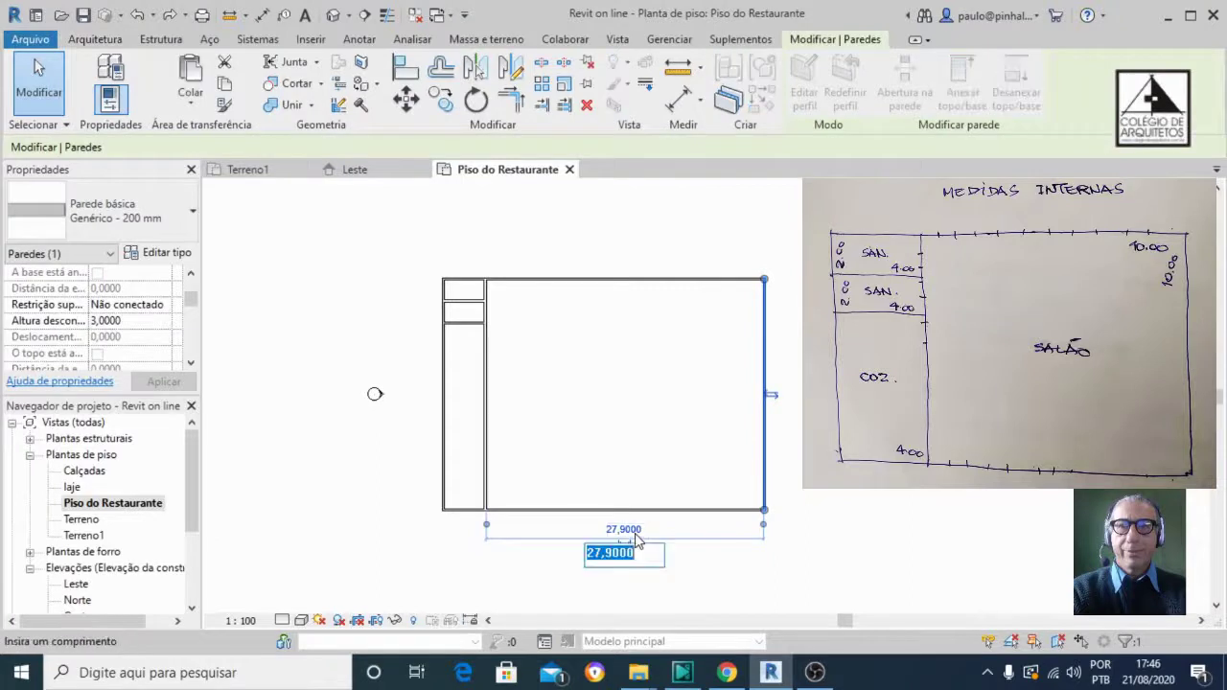
{"action": "type", "text": "10"}
{"action": "key", "text": "Return"}
{"action": "left_click", "coordinate": [641, 540]}
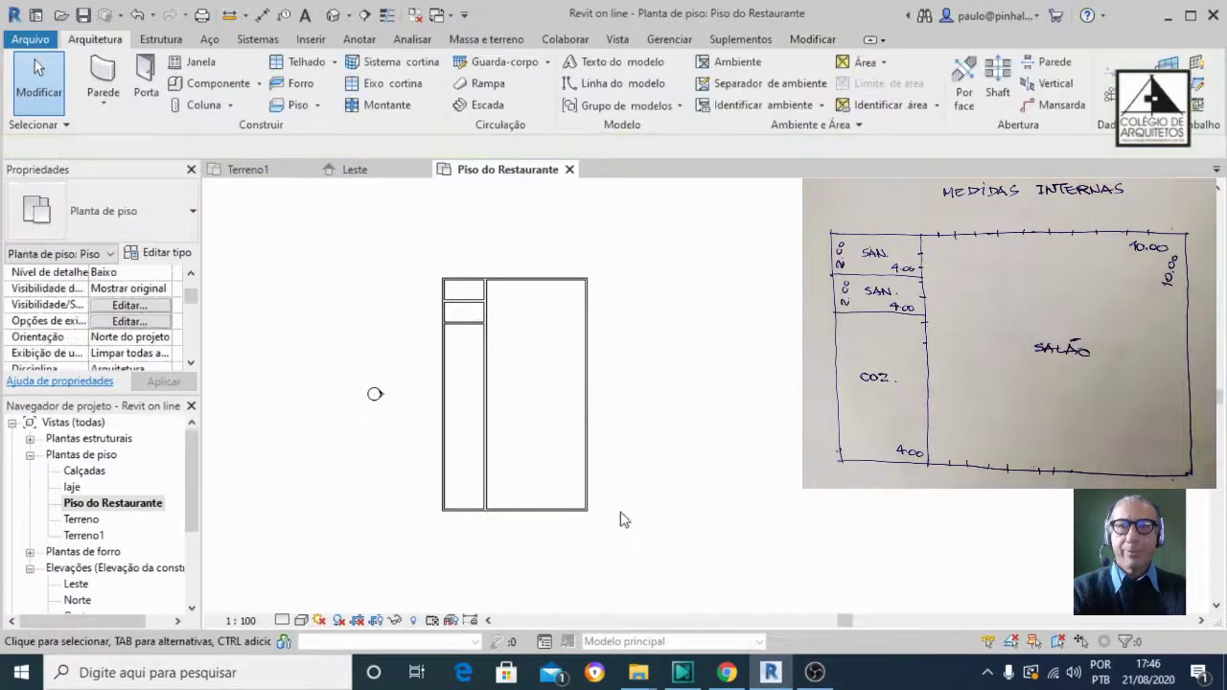
Re-anchor the lower outer wall's temporary dimension from the second partition to the upper outer wall
{"action": "left_click", "coordinate": [532, 515]}
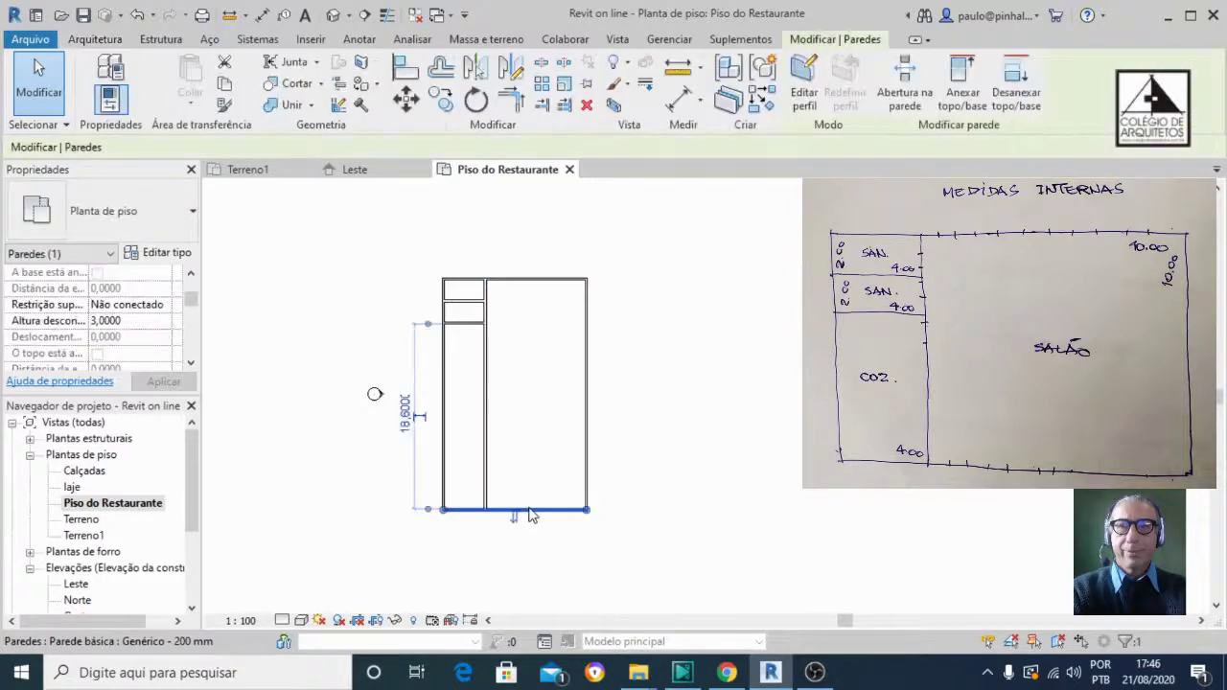
{"action": "scroll", "coordinate": [358, 394], "scroll_direction": "up", "scroll_amount": 1}
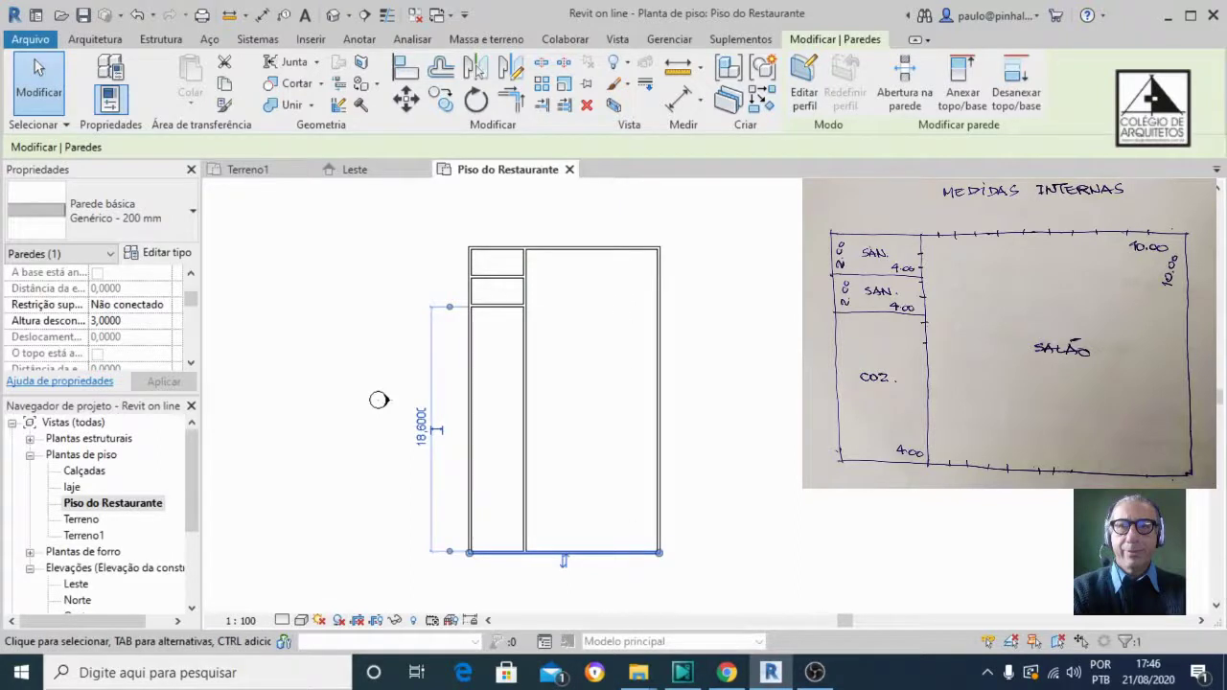
{"action": "key", "text": "Escape"}
{"action": "left_click", "coordinate": [633, 248]}
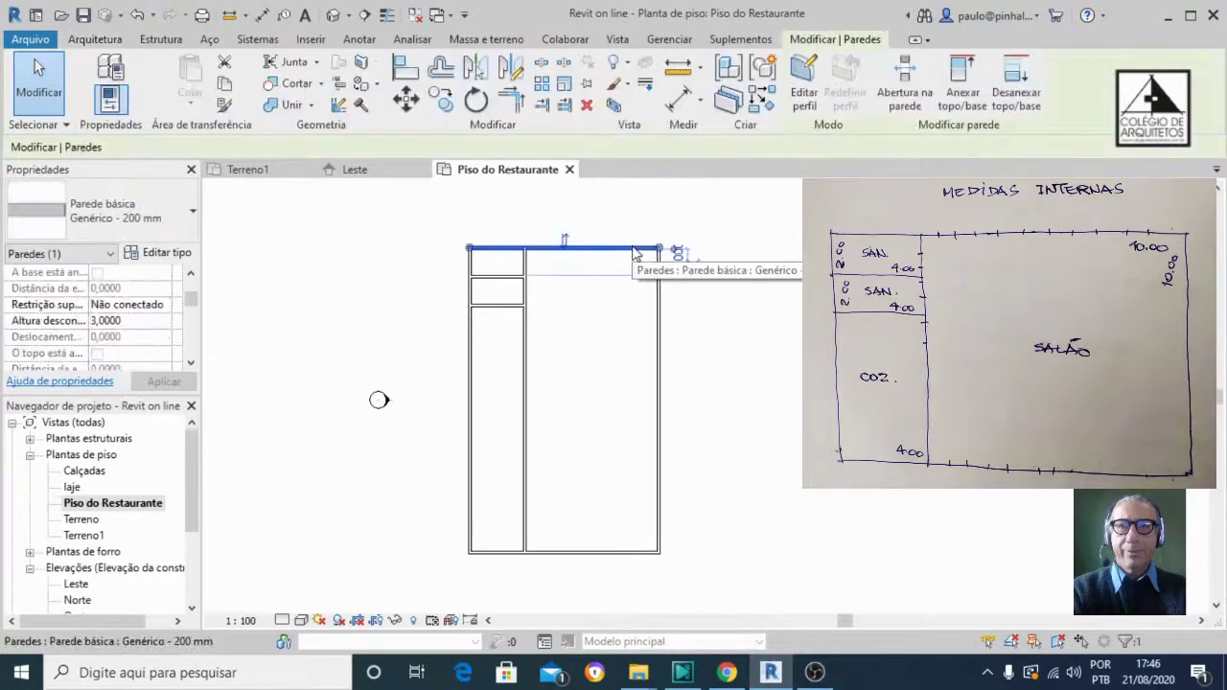
{"action": "left_click", "coordinate": [567, 555]}
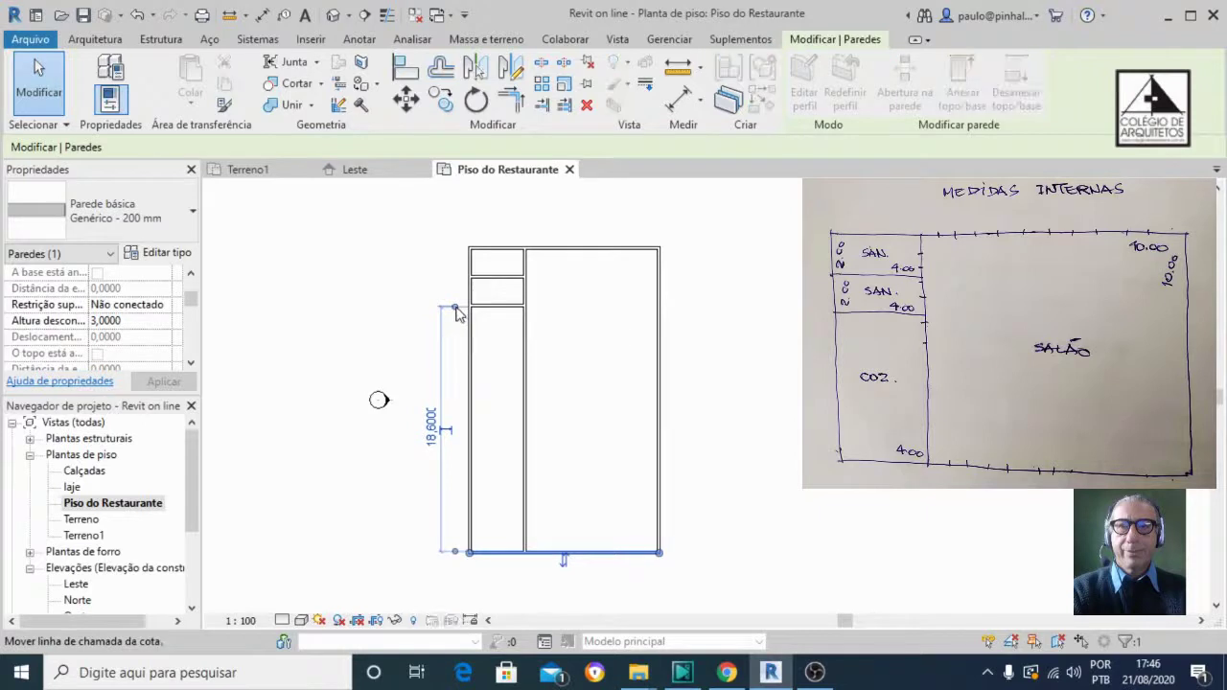
{"action": "left_click_drag", "start_coordinate": [457, 314], "coordinate": [575, 274]}
{"action": "left_click_drag", "start_coordinate": [589, 264], "coordinate": [594, 255]}
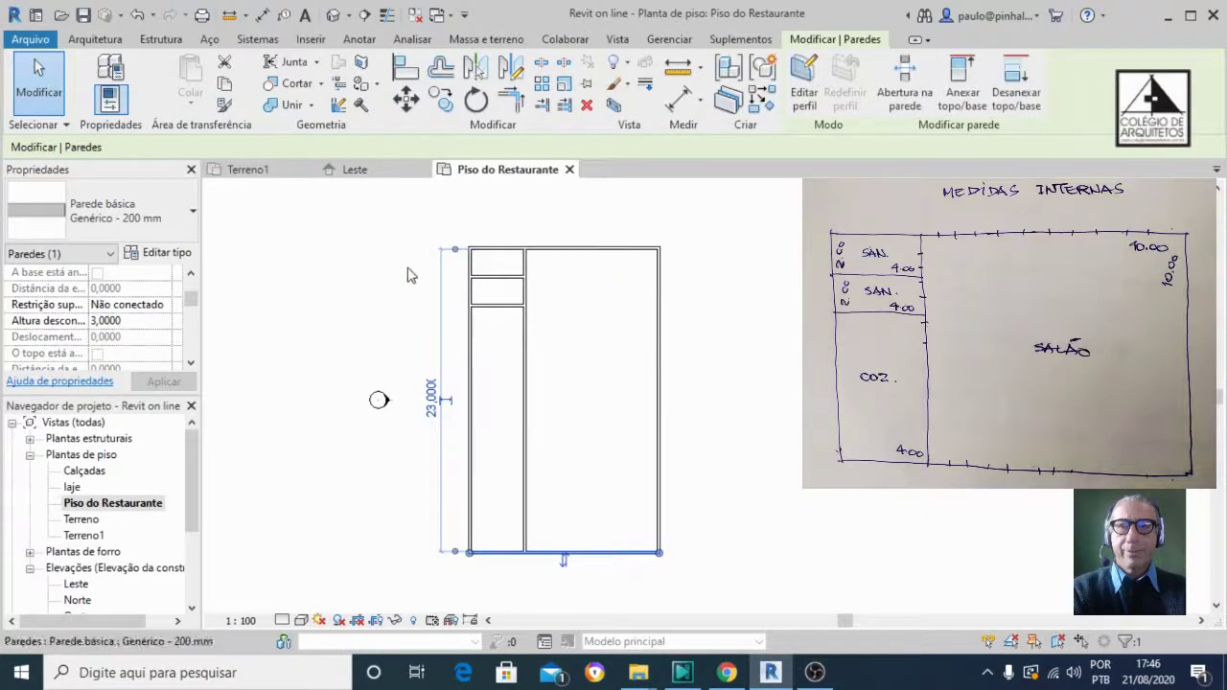
Set the internal distance between the upper and lower outer walls to 10 m by moving the lower wall
{"action": "scroll", "coordinate": [471, 253], "scroll_direction": "up", "scroll_amount": 3}
{"action": "scroll", "coordinate": [471, 253], "scroll_direction": "down", "scroll_amount": 3}
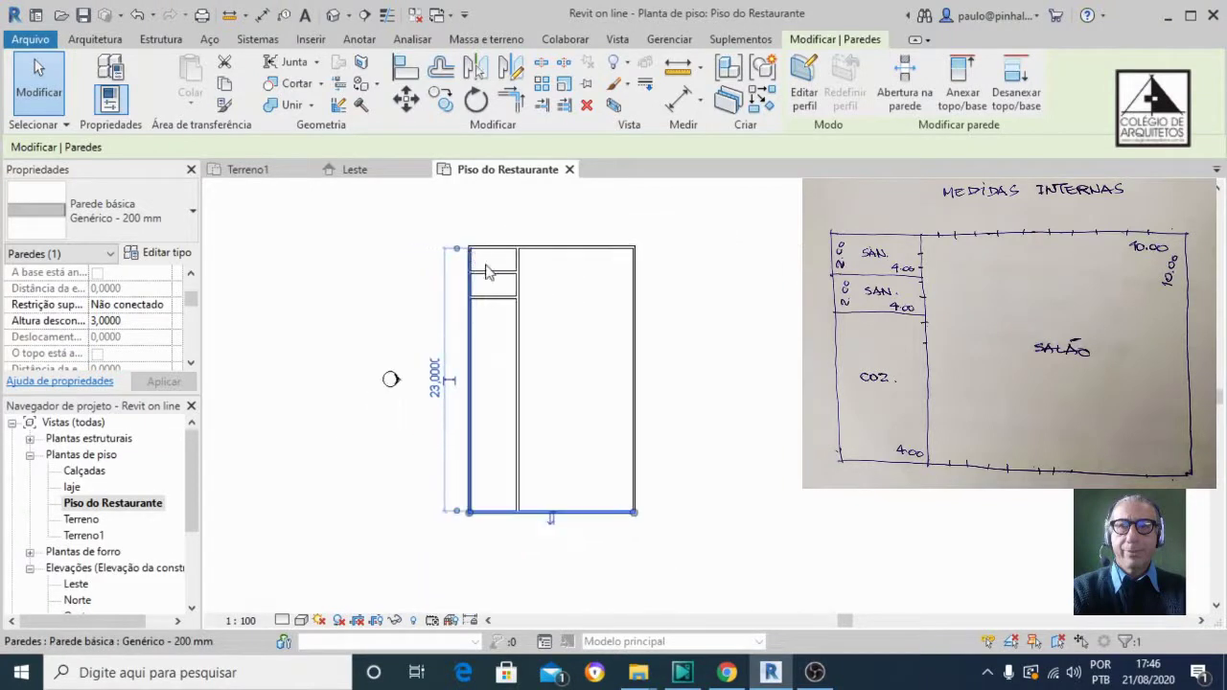
{"action": "scroll", "coordinate": [484, 376], "scroll_direction": "up", "scroll_amount": 1}
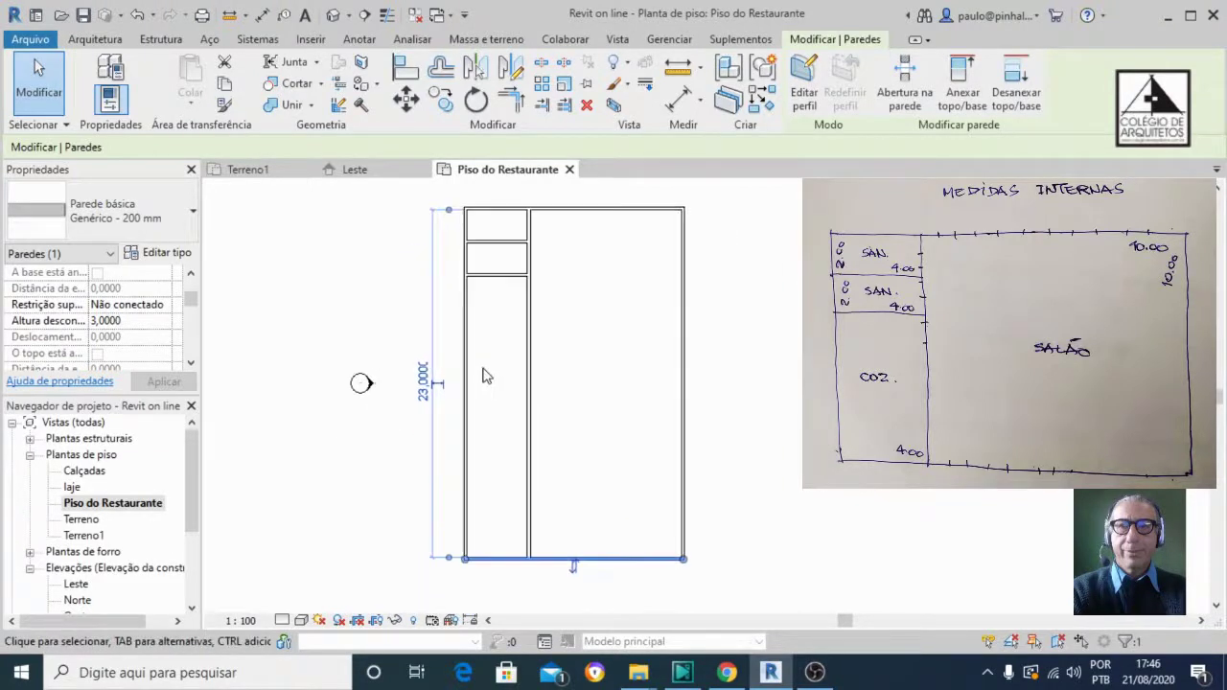
{"action": "left_click", "coordinate": [421, 382]}
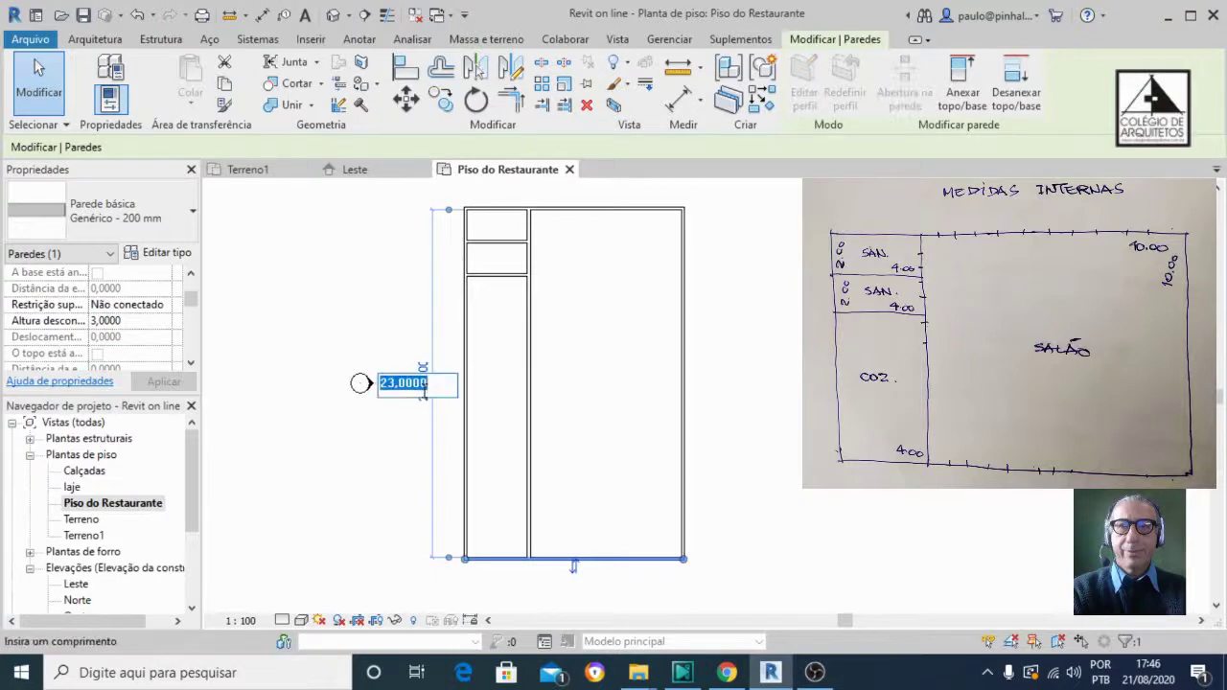
{"action": "type", "text": "10"}
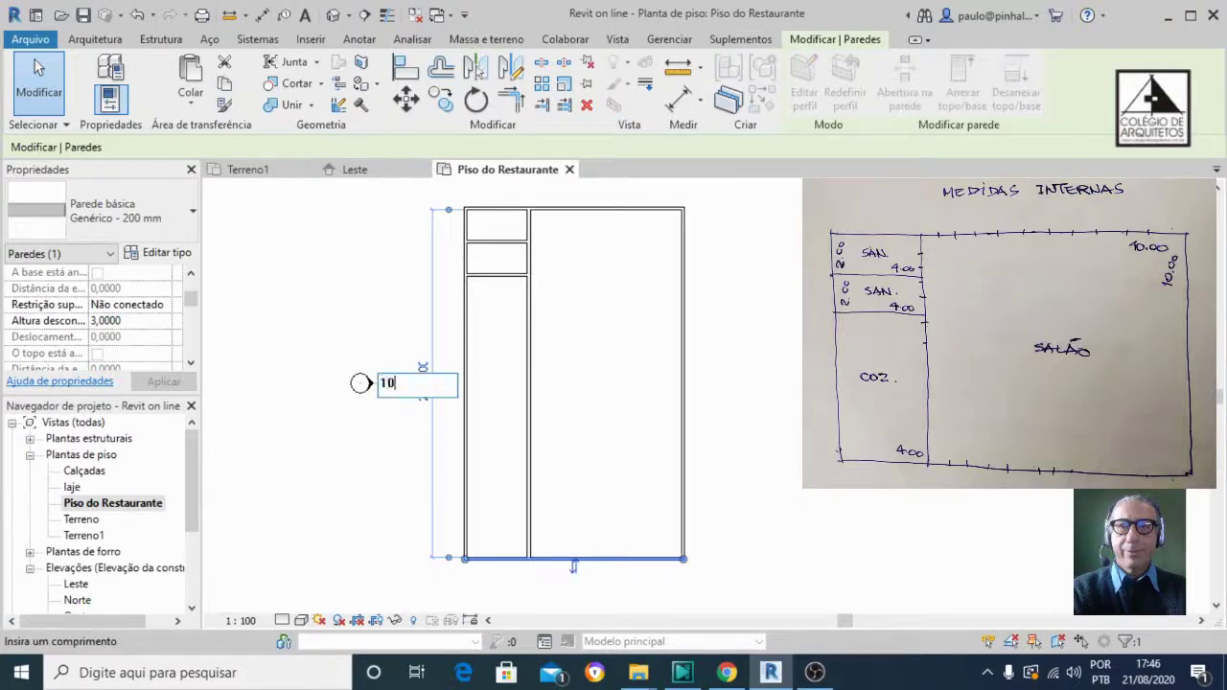
{"action": "key", "text": "Return"}
{"action": "left_click", "coordinate": [611, 489]}
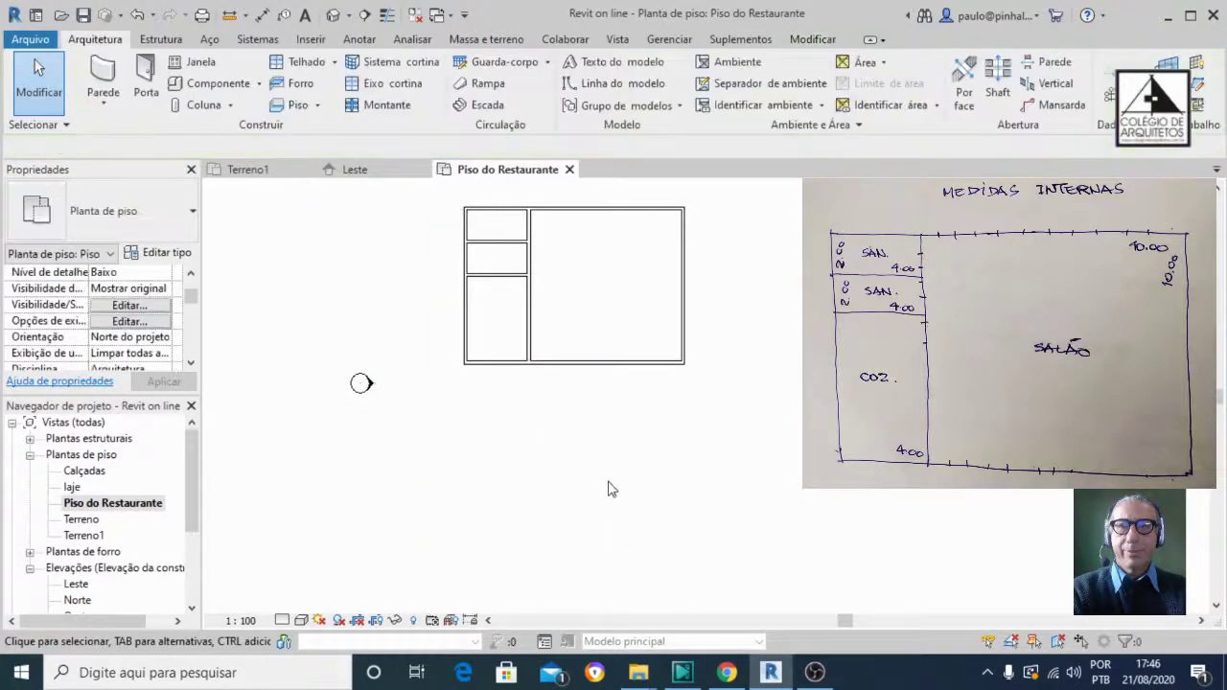
Check the internal distances at the upper wall, first partition, dividing wall, right outer wall and lower wall against the sketch
{"action": "scroll", "coordinate": [639, 386], "scroll_direction": "down", "scroll_amount": 2}
{"action": "scroll", "coordinate": [608, 284], "scroll_direction": "up", "scroll_amount": 4}
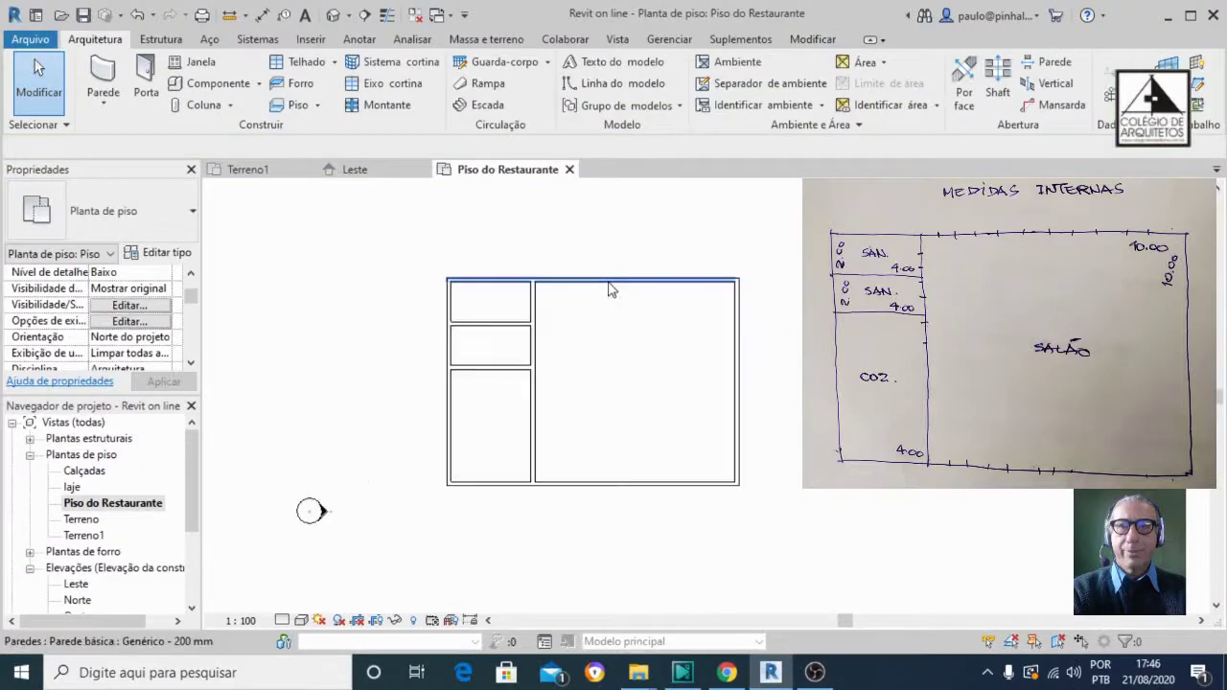
{"action": "left_click", "coordinate": [610, 286]}
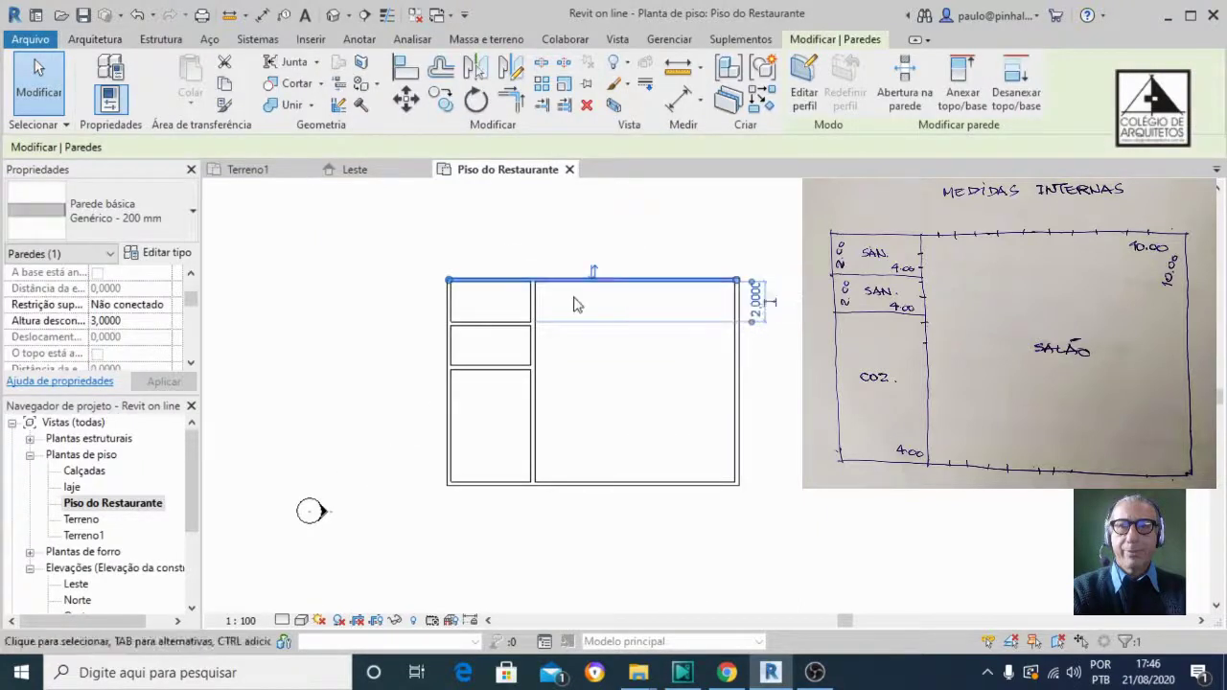
{"action": "left_click", "coordinate": [525, 326]}
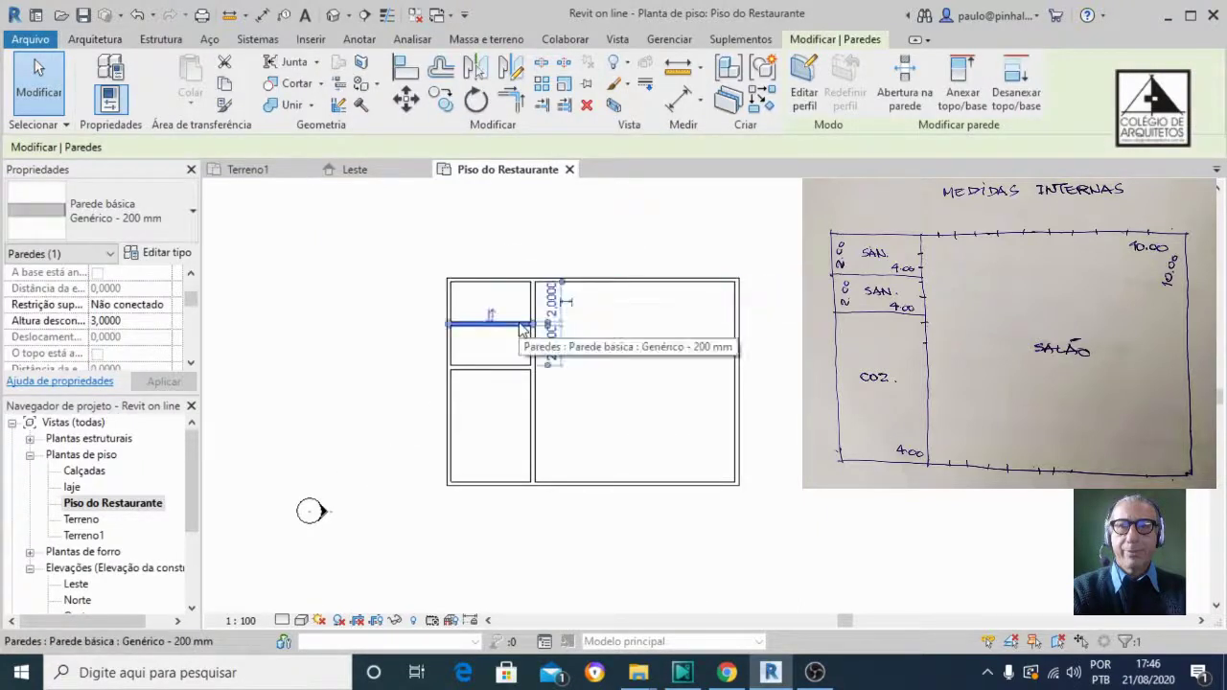
{"action": "left_click", "coordinate": [532, 413]}
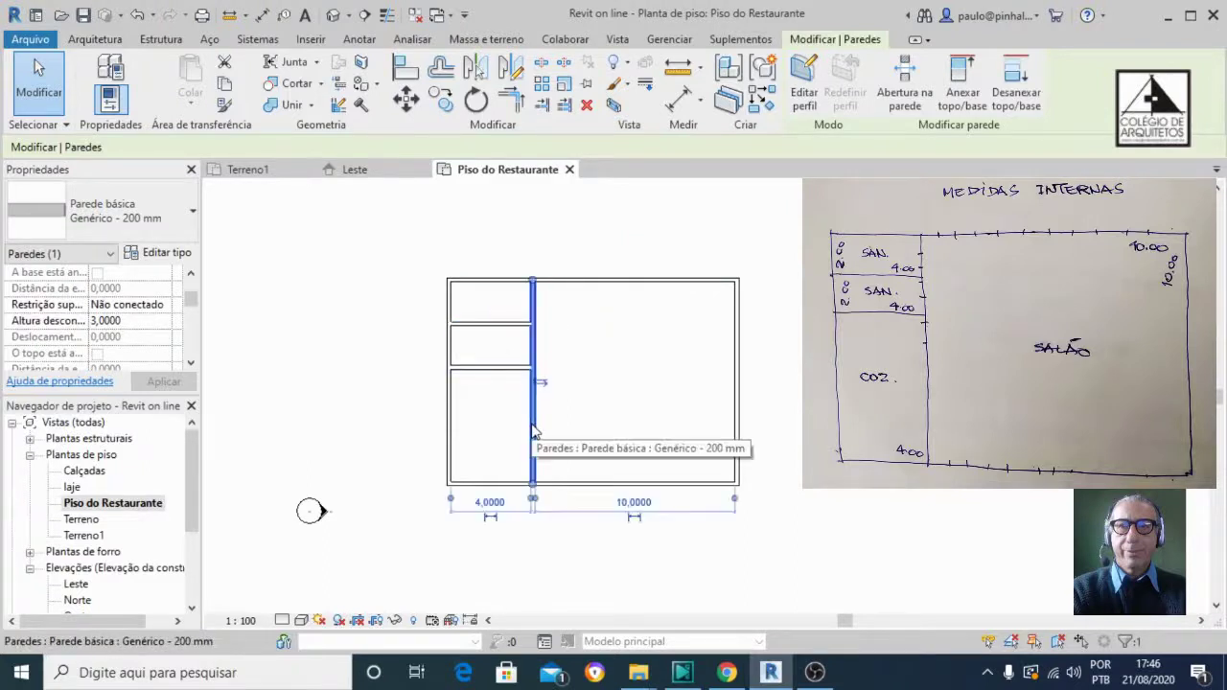
{"action": "left_click", "coordinate": [739, 437]}
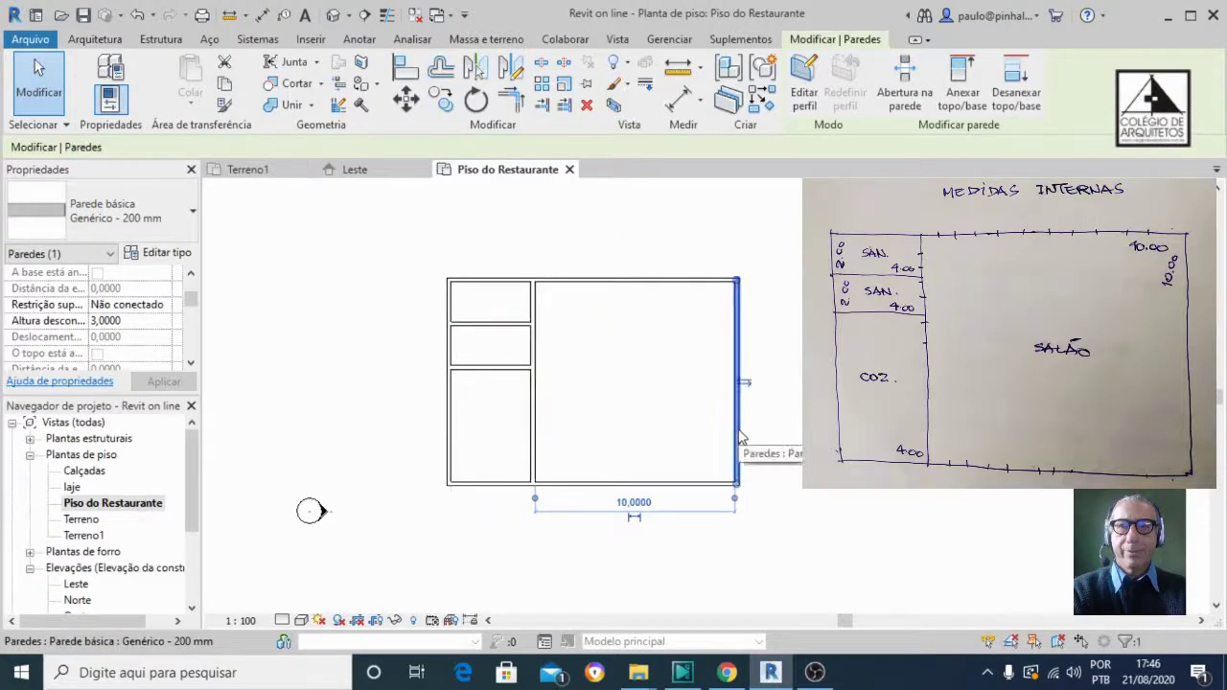
{"action": "left_click", "coordinate": [659, 482]}
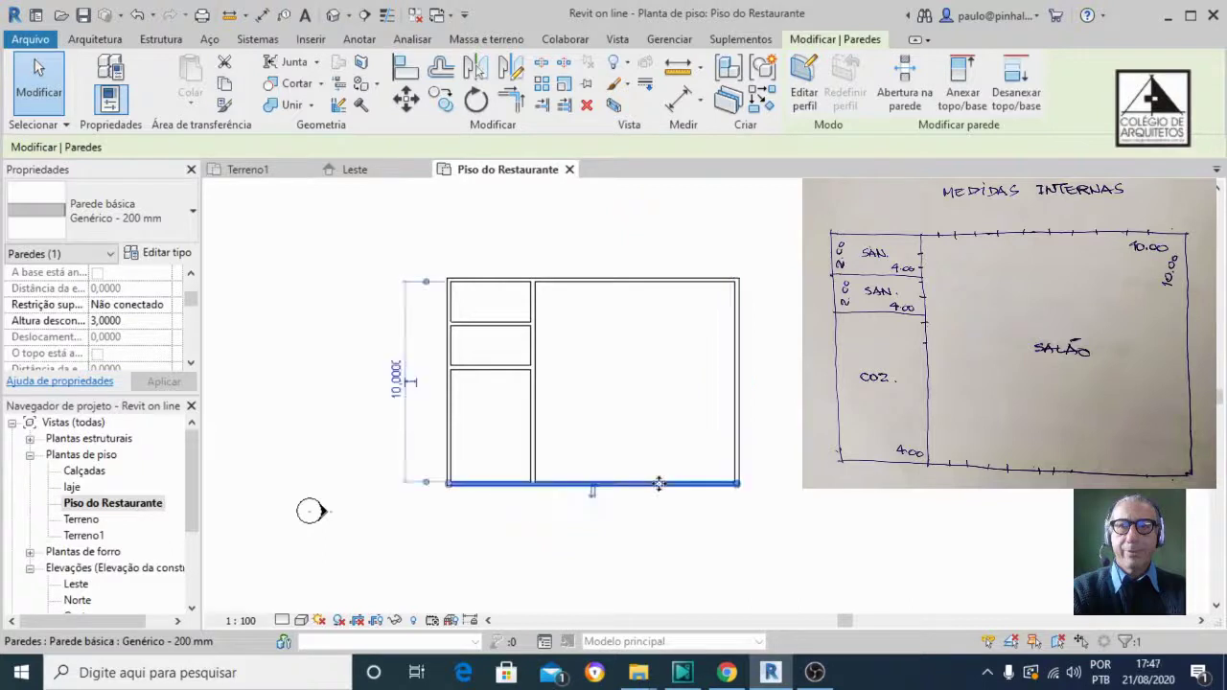
{"action": "left_click", "coordinate": [795, 392]}
{"action": "scroll", "coordinate": [477, 351], "scroll_direction": "down", "scroll_amount": 2}
{"action": "scroll", "coordinate": [652, 389], "scroll_direction": "up", "scroll_amount": 2}
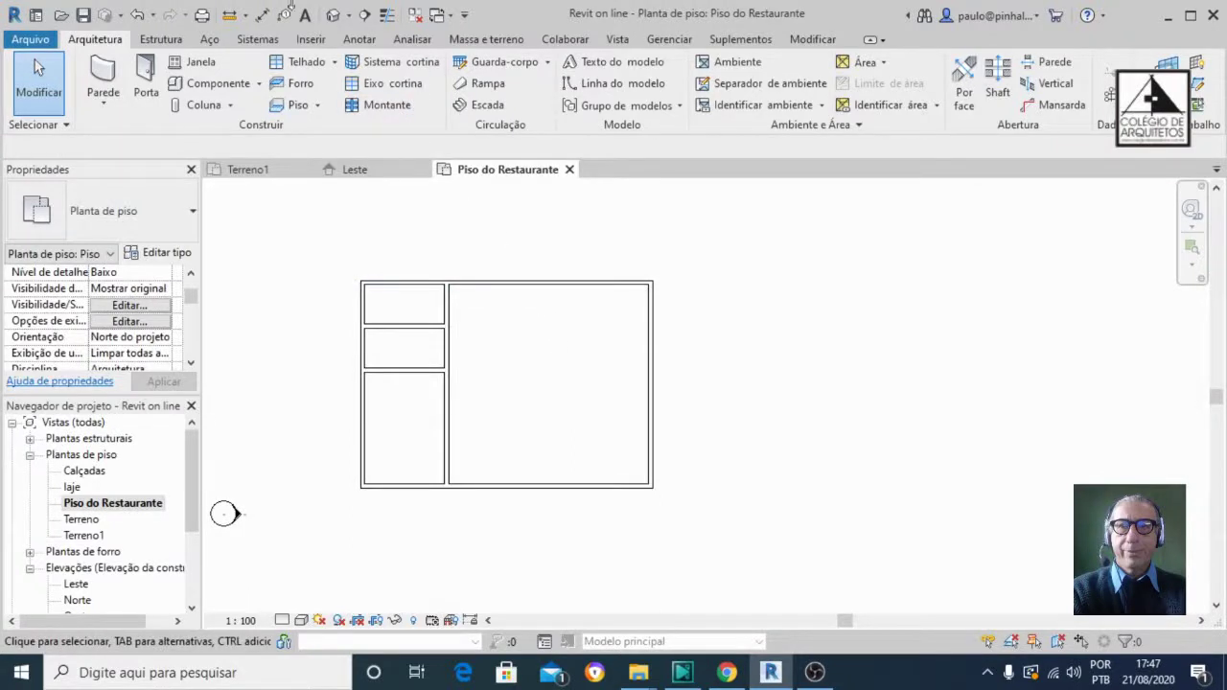
Open the default 3D view and examine the restaurant's walls relative to the levels
{"action": "left_click", "coordinate": [336, 14]}
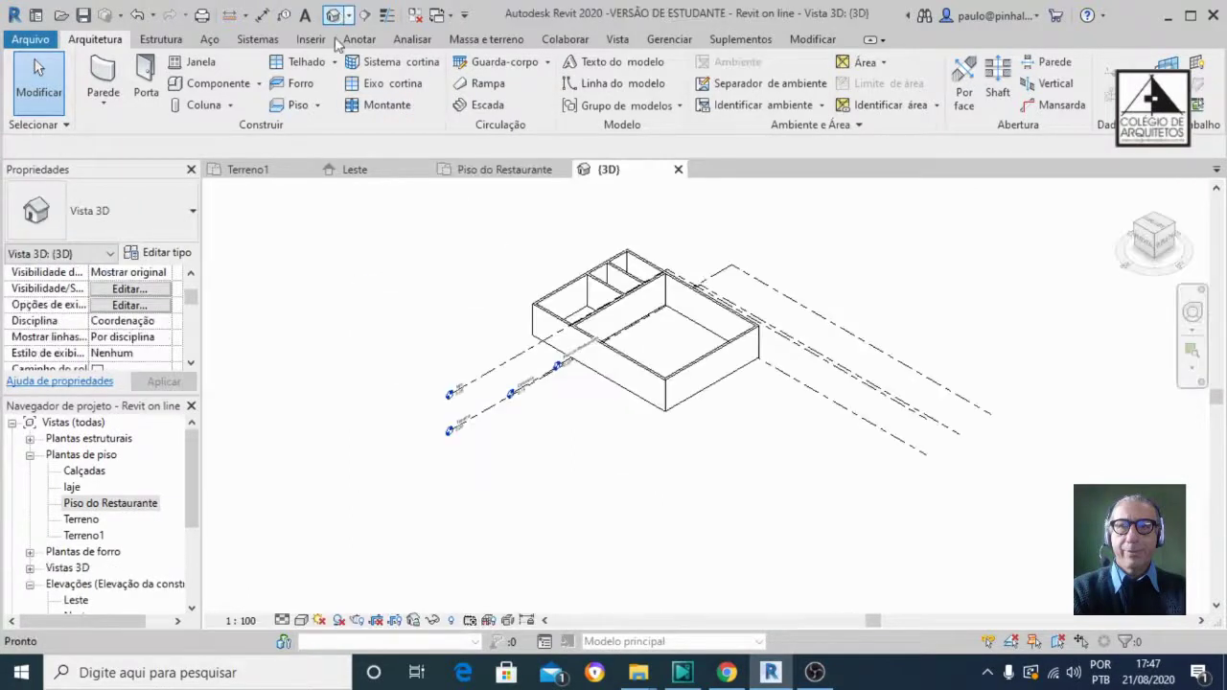
{"action": "scroll", "coordinate": [701, 302], "scroll_direction": "up", "scroll_amount": 4}
{"action": "scroll", "coordinate": [701, 302], "scroll_direction": "up", "scroll_amount": 2}
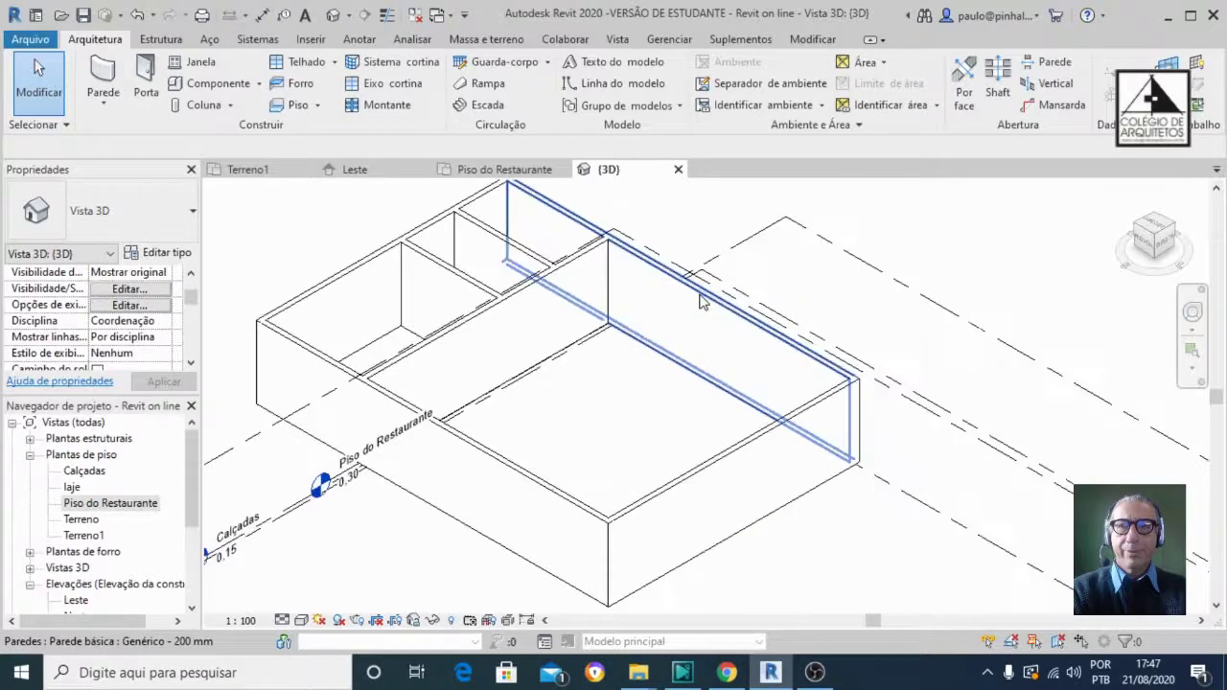
{"action": "scroll", "coordinate": [701, 302], "scroll_direction": "down", "scroll_amount": 2}
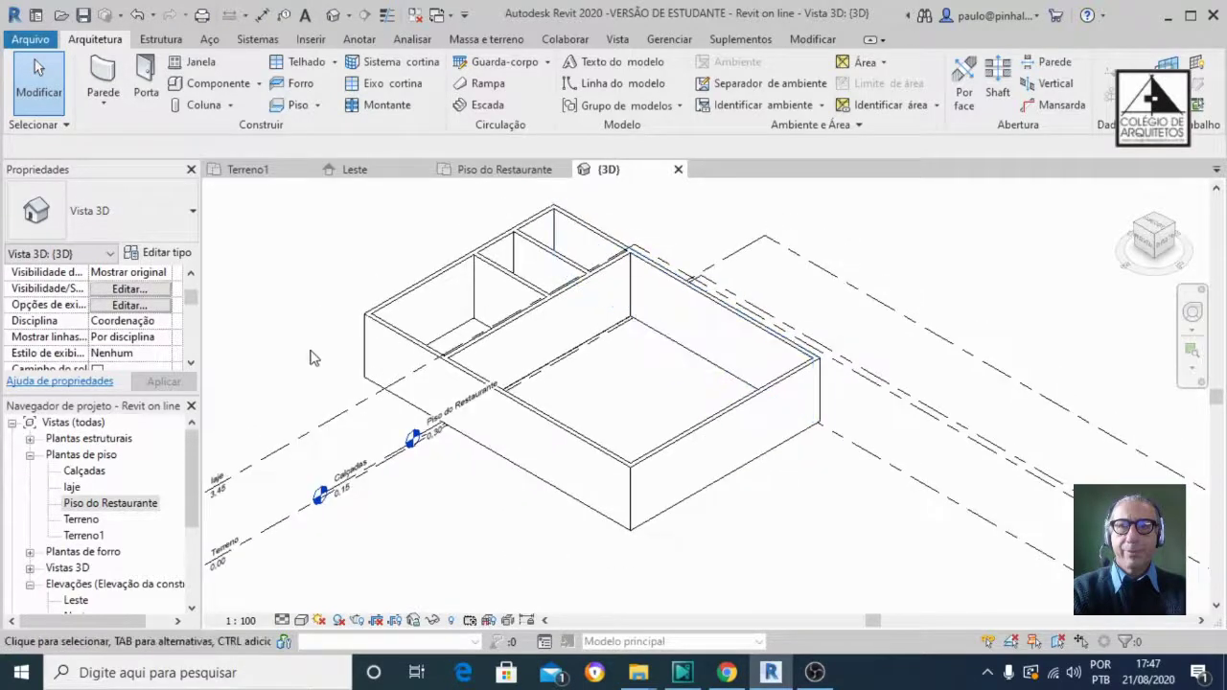
{"action": "scroll", "coordinate": [419, 461], "scroll_direction": "up", "scroll_amount": 1}
{"action": "scroll", "coordinate": [419, 462], "scroll_direction": "up", "scroll_amount": 2}
{"action": "scroll", "coordinate": [250, 460], "scroll_direction": "down", "scroll_amount": 4}
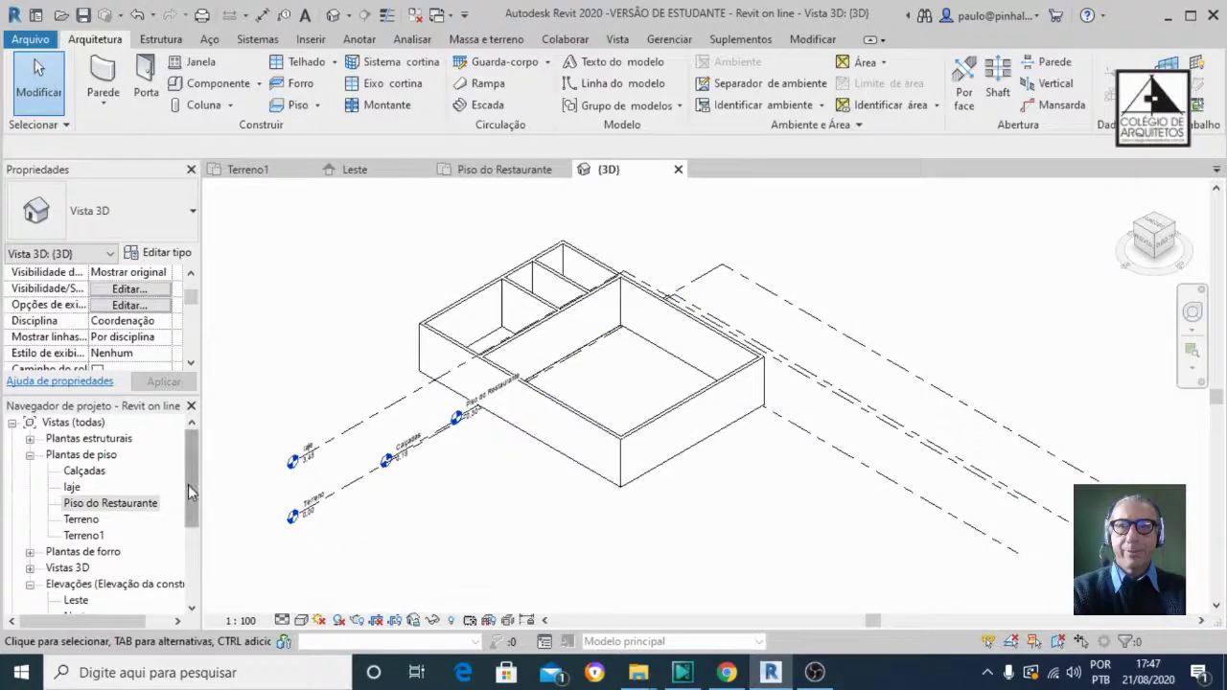
View the Leste, Norte, Oeste and Sul elevations in turn to examine the walls against the level lines
{"action": "left_click", "coordinate": [108, 504]}
{"action": "scroll", "coordinate": [96, 509], "scroll_direction": "down", "scroll_amount": 2}
{"action": "double_click", "coordinate": [77, 504]}
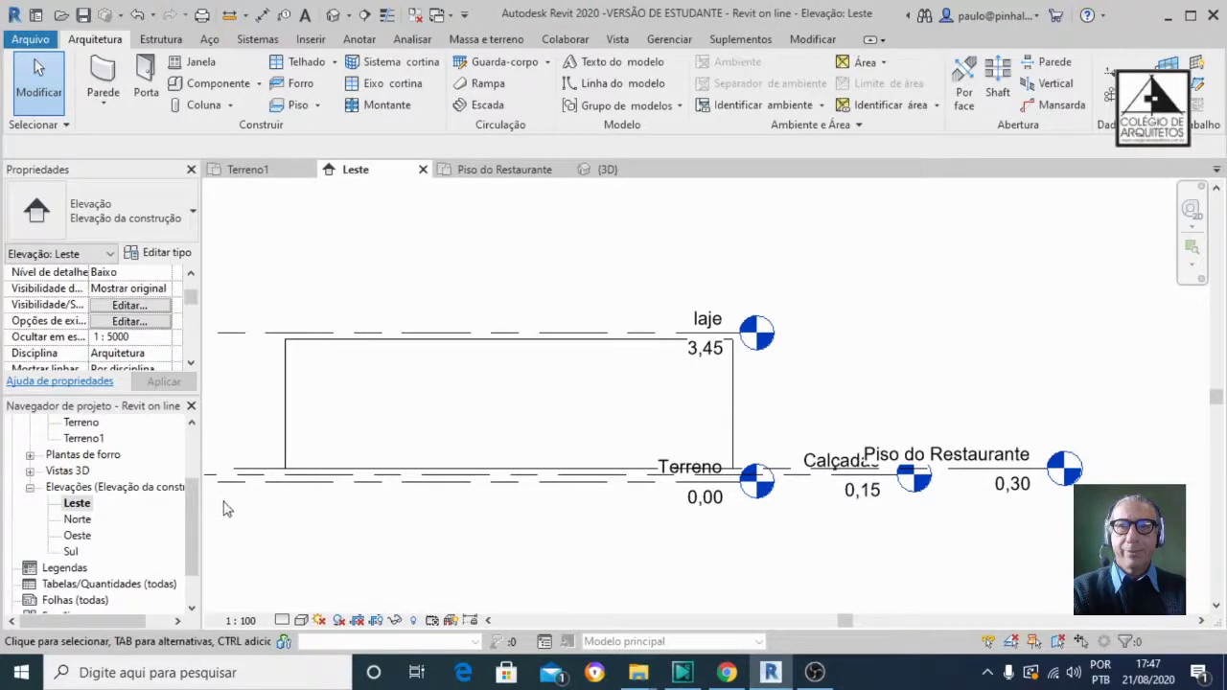
{"action": "double_click", "coordinate": [75, 520]}
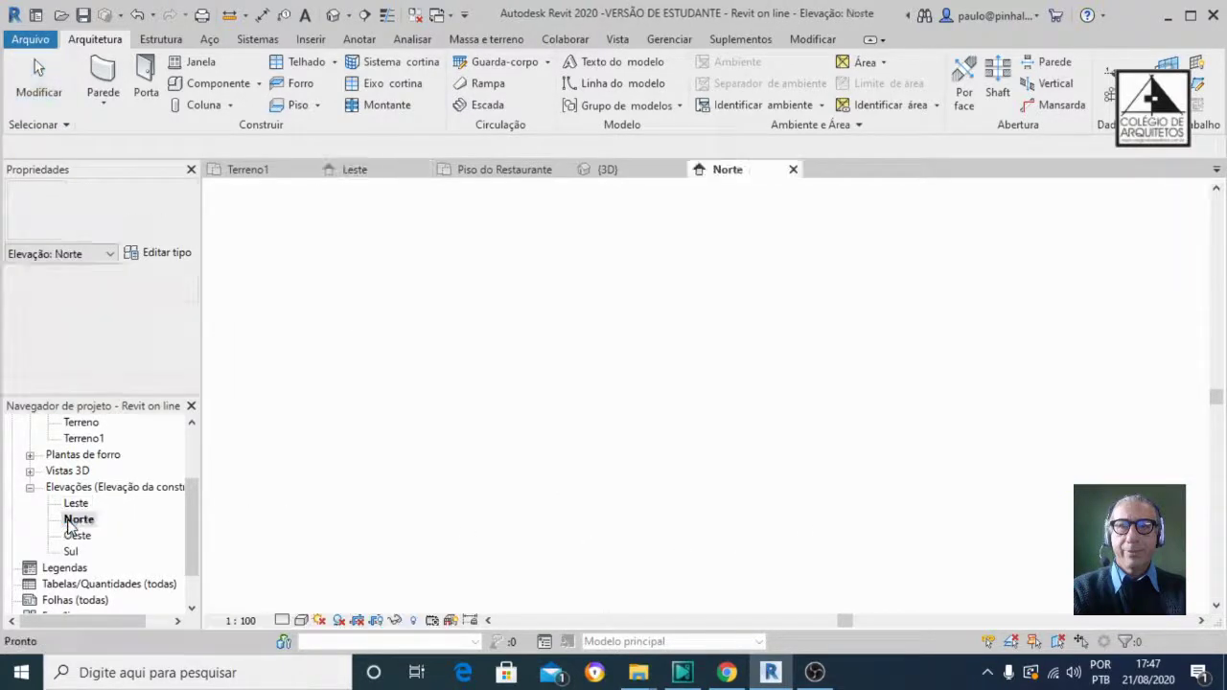
{"action": "scroll", "coordinate": [1104, 383], "scroll_direction": "up", "scroll_amount": 5}
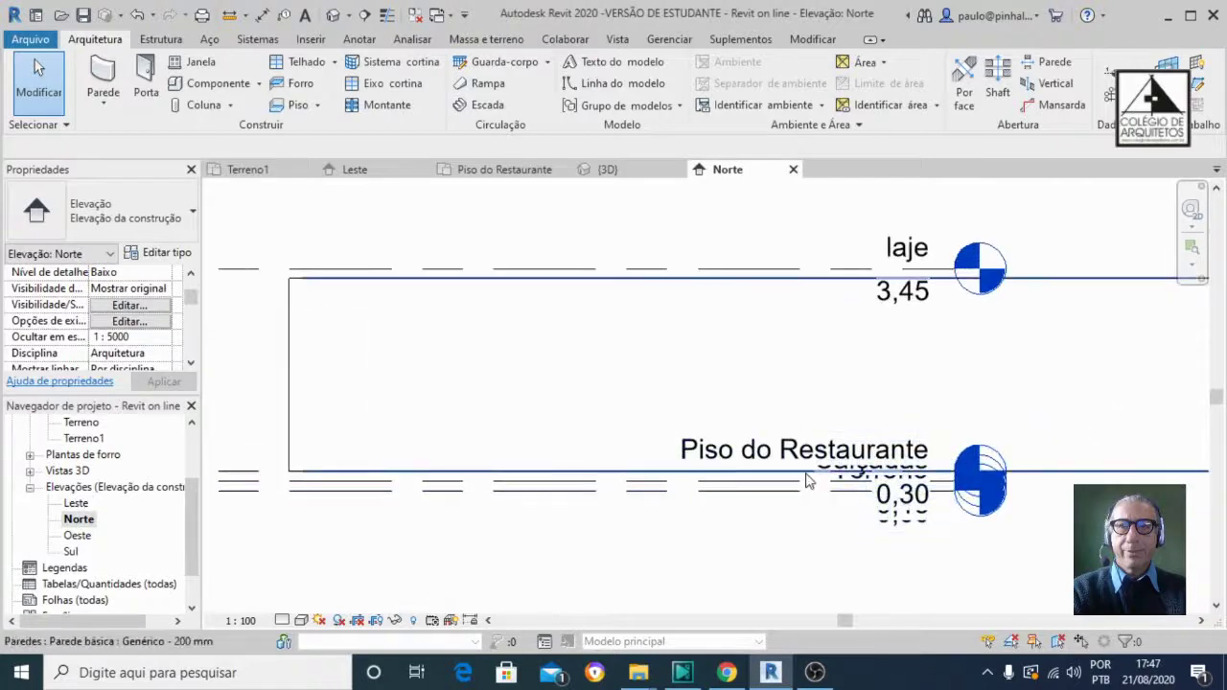
{"action": "double_click", "coordinate": [76, 536]}
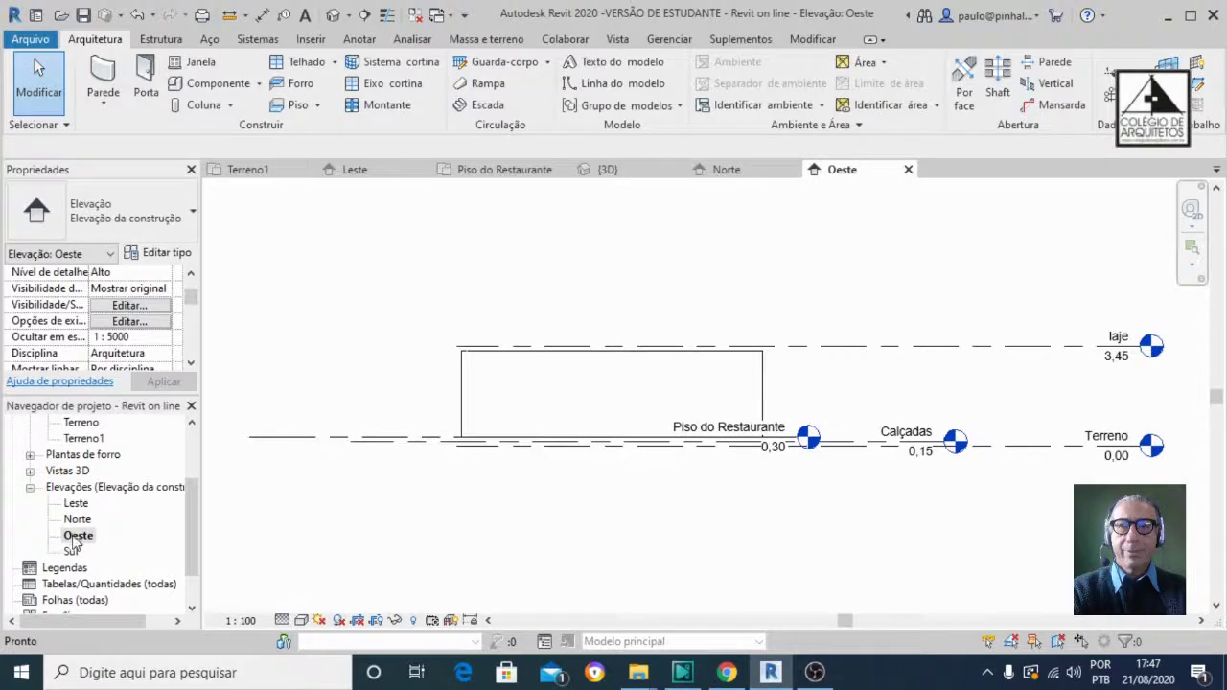
{"action": "double_click", "coordinate": [70, 553]}
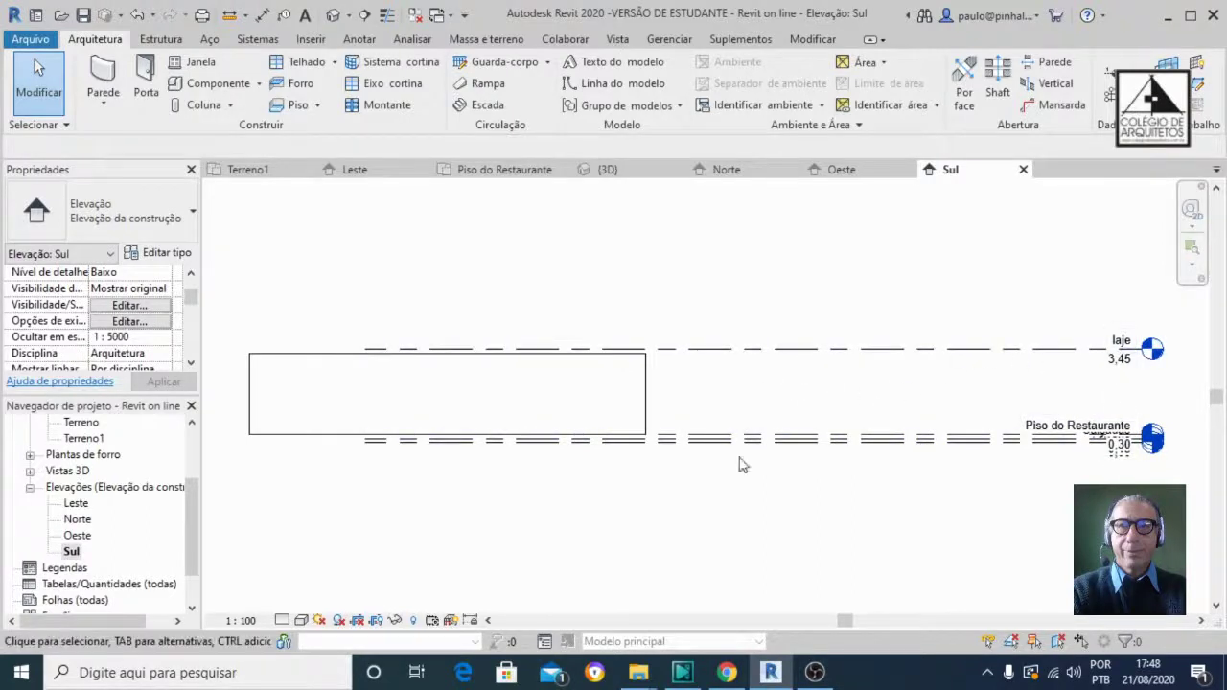
Return to the Norte and Leste elevations and inspect the wall height between the Piso do Restaurante and laje levels
{"action": "left_click", "coordinate": [77, 520]}
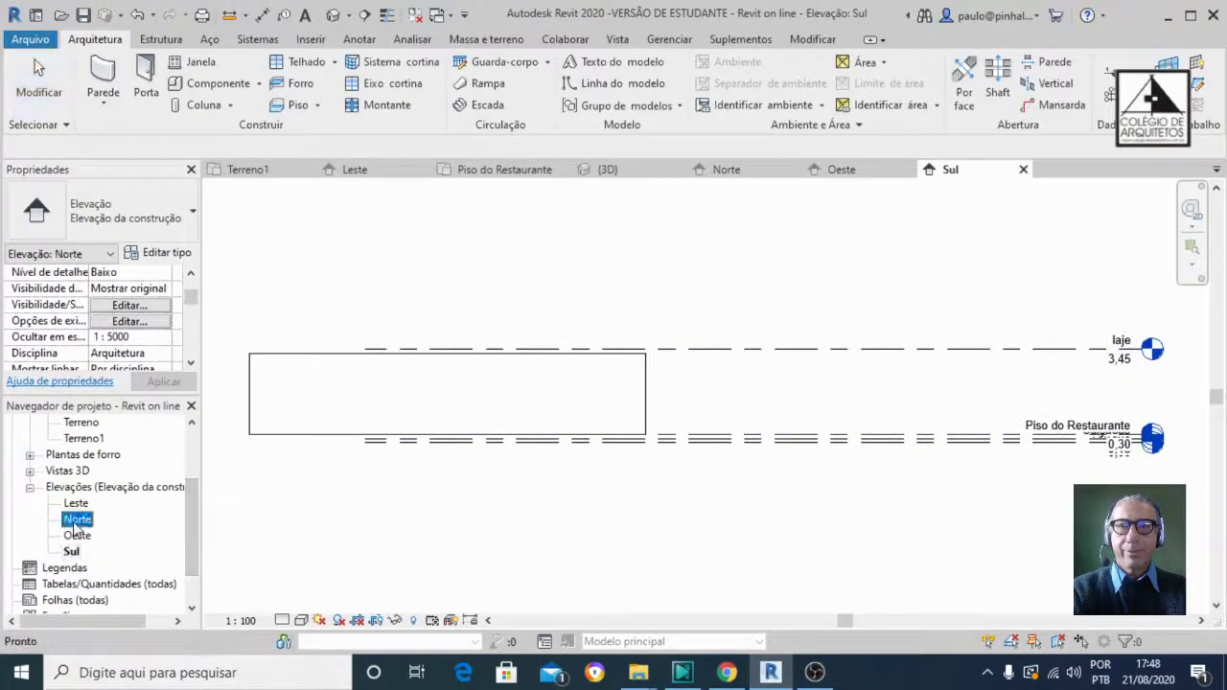
{"action": "double_click", "coordinate": [77, 520]}
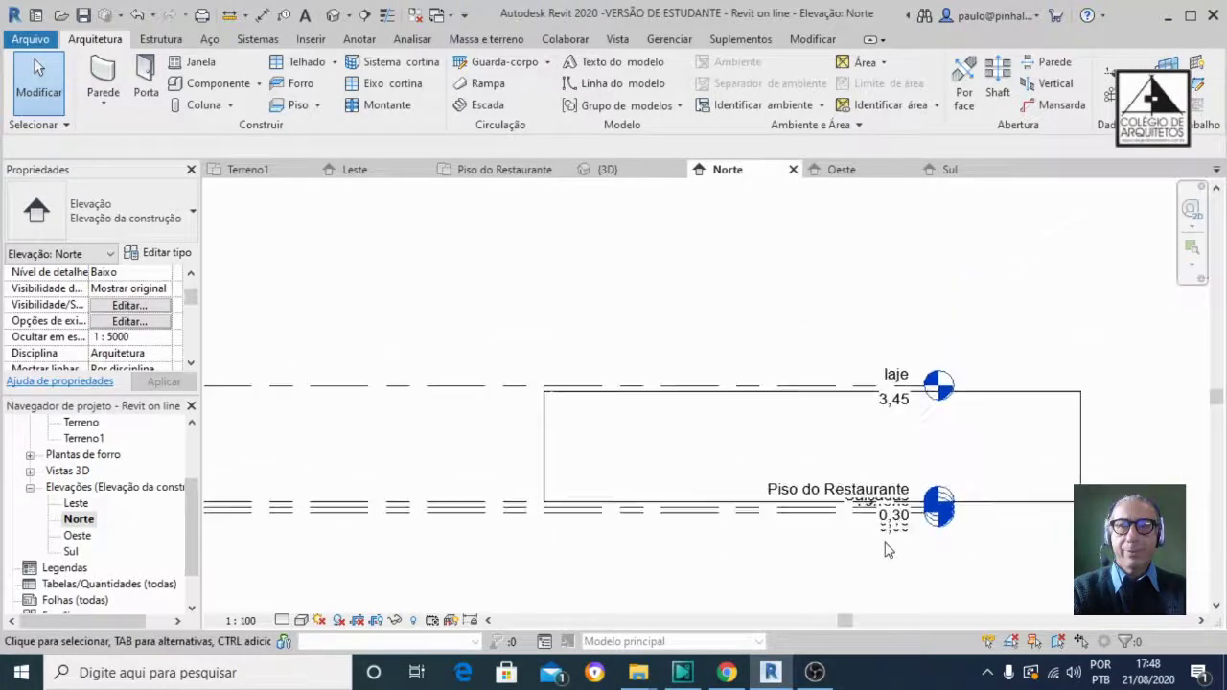
{"action": "scroll", "coordinate": [964, 526], "scroll_direction": "up", "scroll_amount": 3}
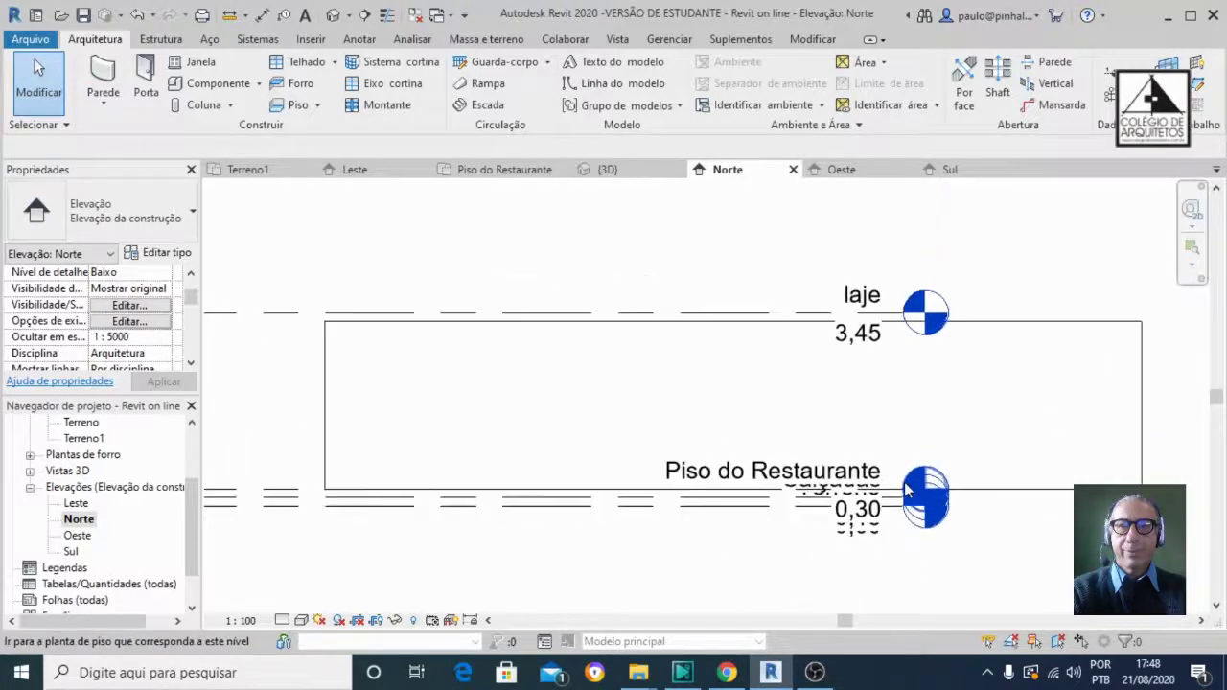
{"action": "double_click", "coordinate": [74, 504]}
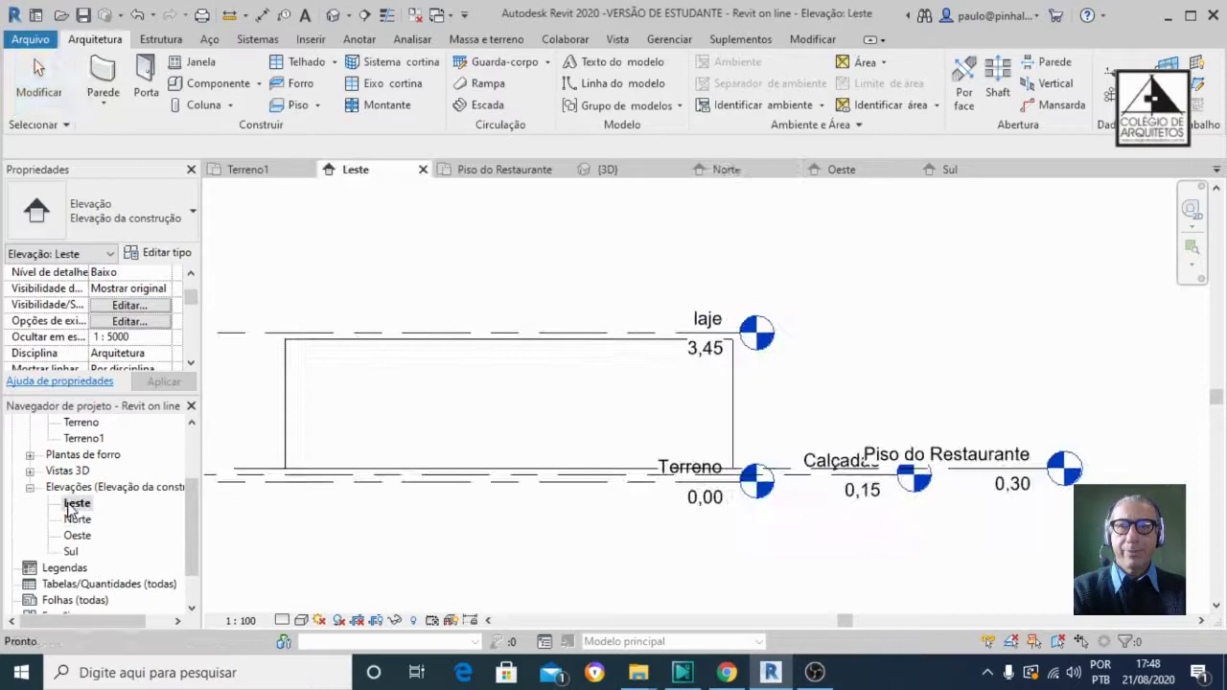
{"action": "left_click", "coordinate": [735, 407]}
{"action": "left_click", "coordinate": [806, 396]}
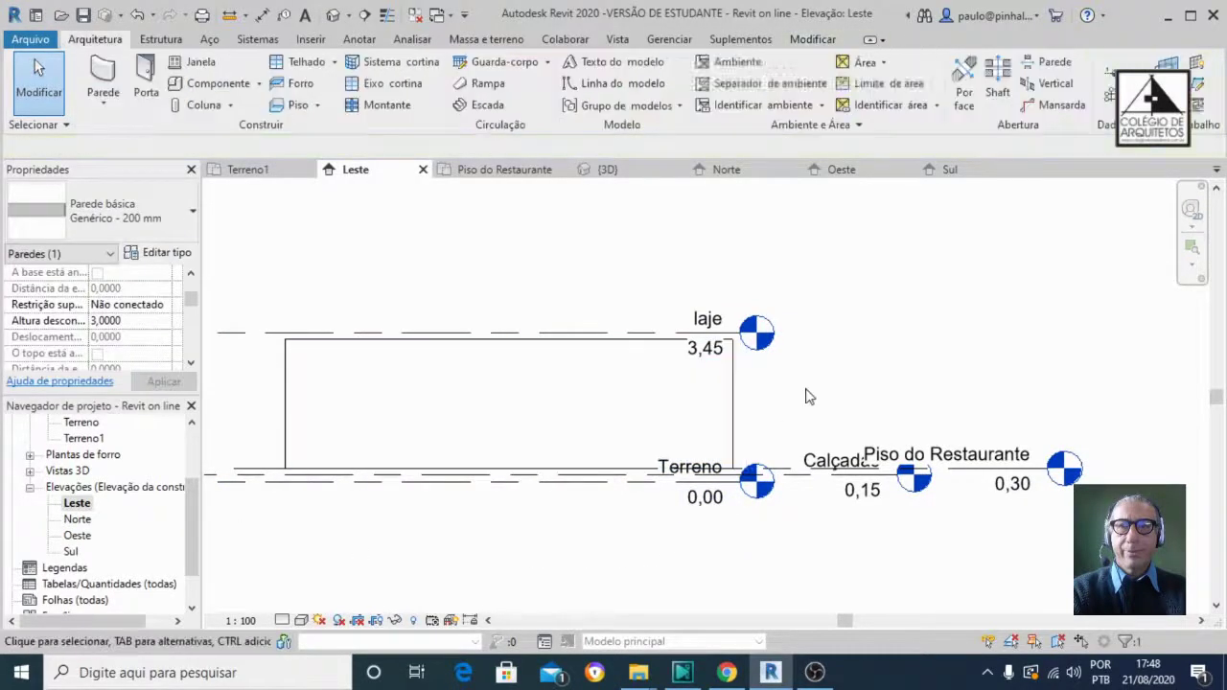
Go back to the 3D view and look closely at the restaurant's rooms
{"action": "left_click", "coordinate": [331, 15]}
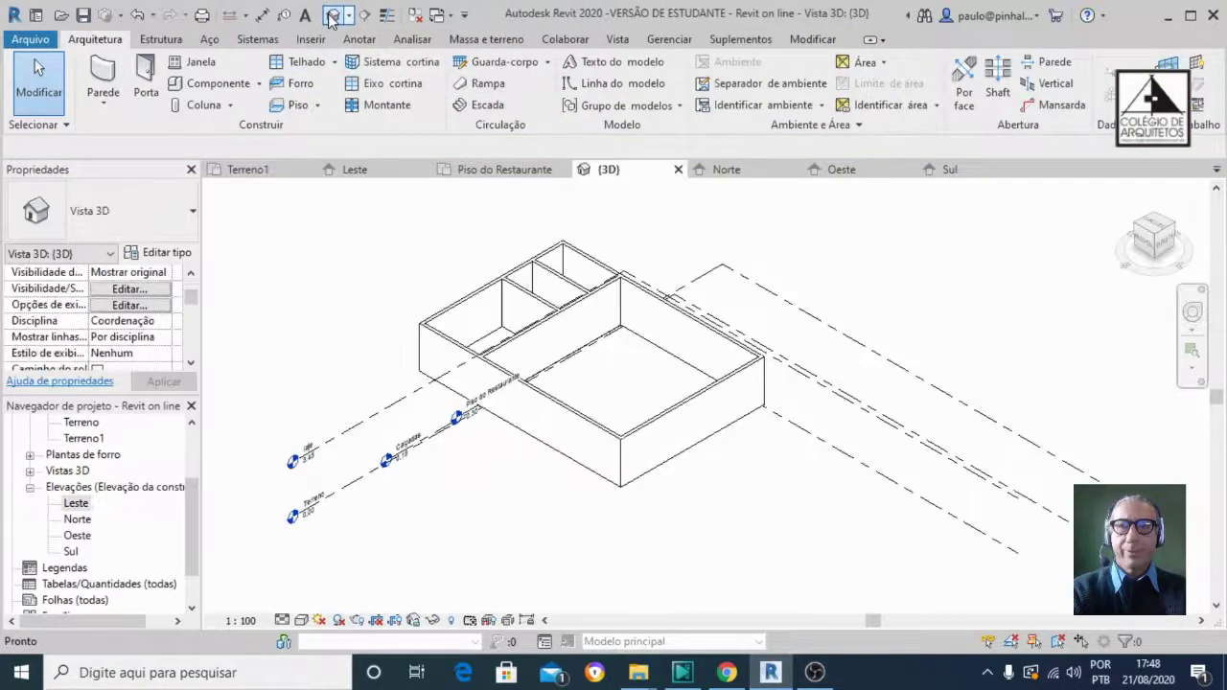
{"action": "scroll", "coordinate": [470, 319], "scroll_direction": "up", "scroll_amount": 4}
{"action": "scroll", "coordinate": [470, 319], "scroll_direction": "down", "scroll_amount": 1}
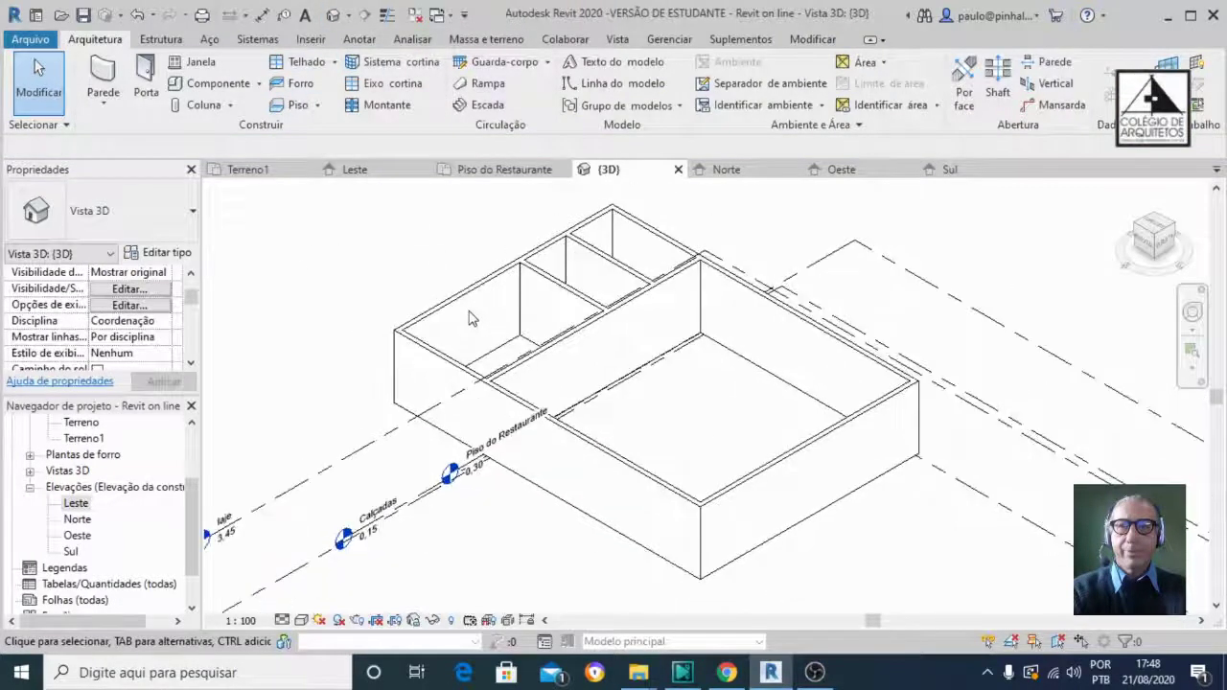